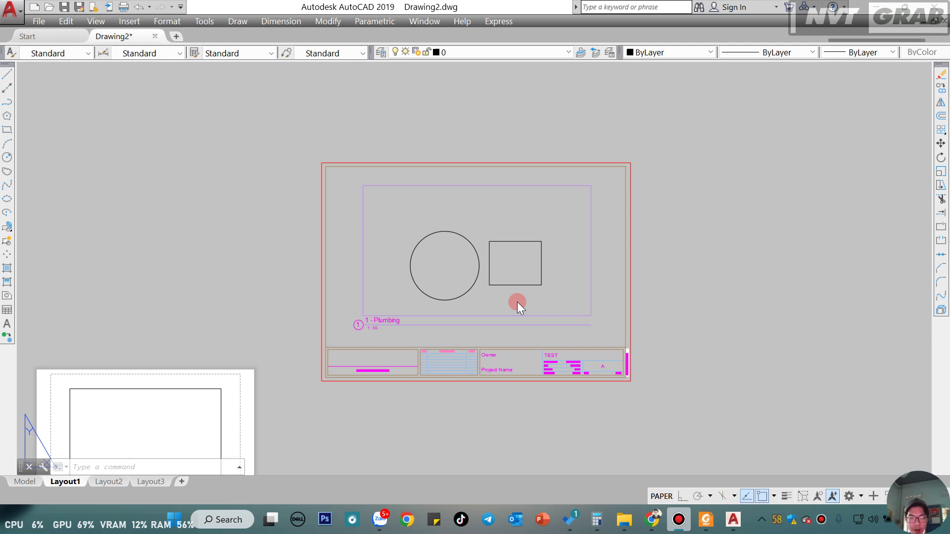
Glance at model space, then return to Layout1 and frame the sheet.
click(32, 481)
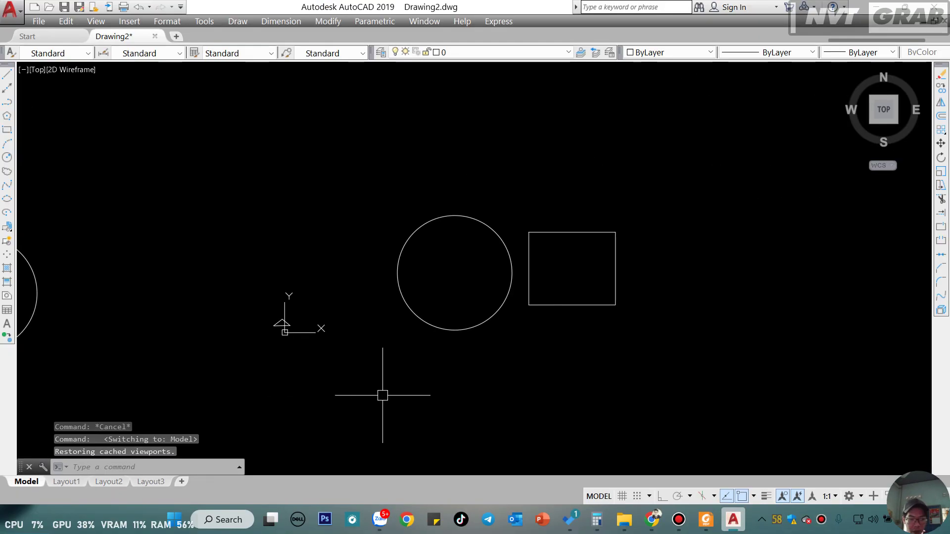
scroll(462, 259, down, 2)
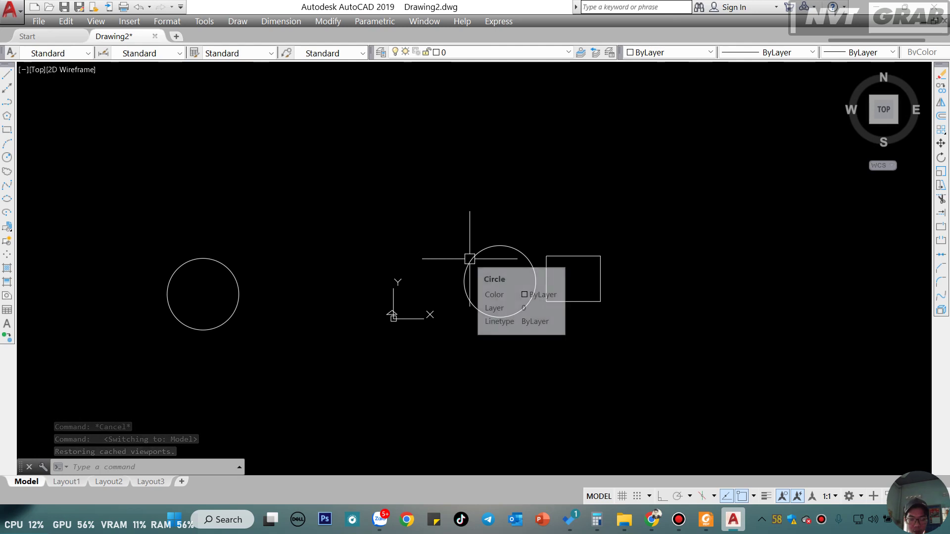
click(74, 480)
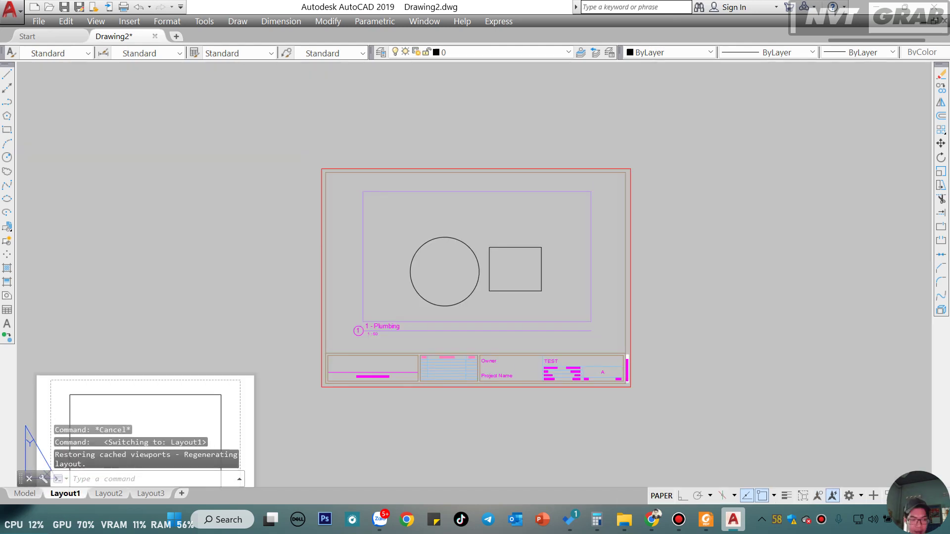
scroll(489, 288, up, 1)
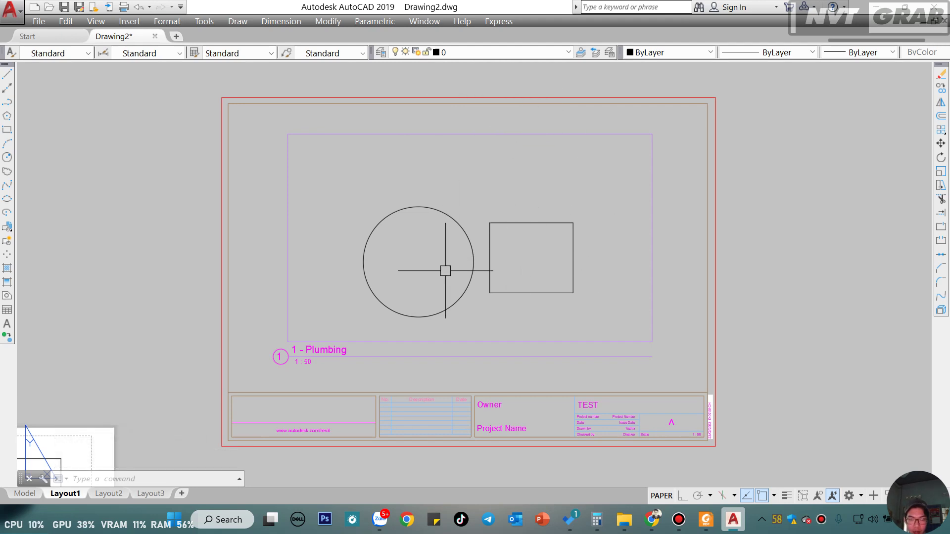
scroll(545, 200, down, 1)
scroll(569, 170, up, 1)
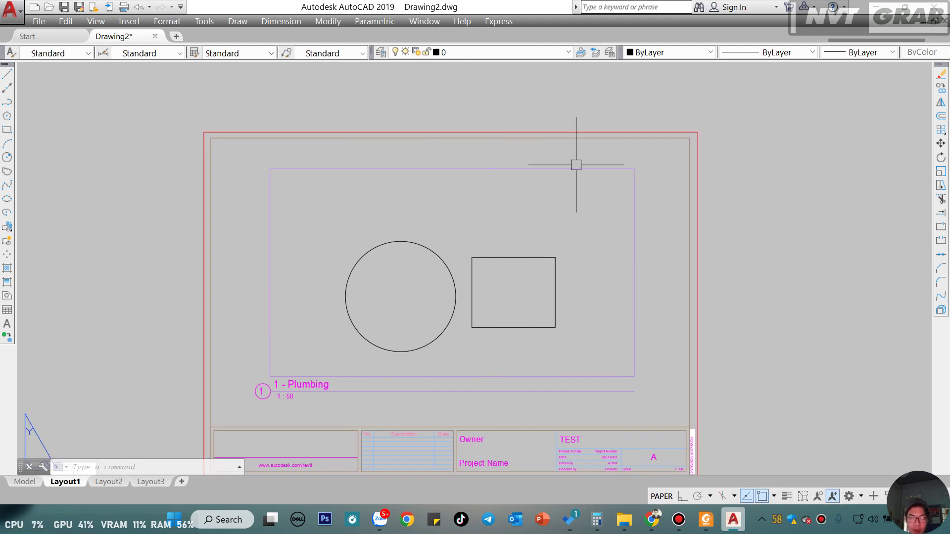
click(589, 131)
key(Escape)
key(Escape)
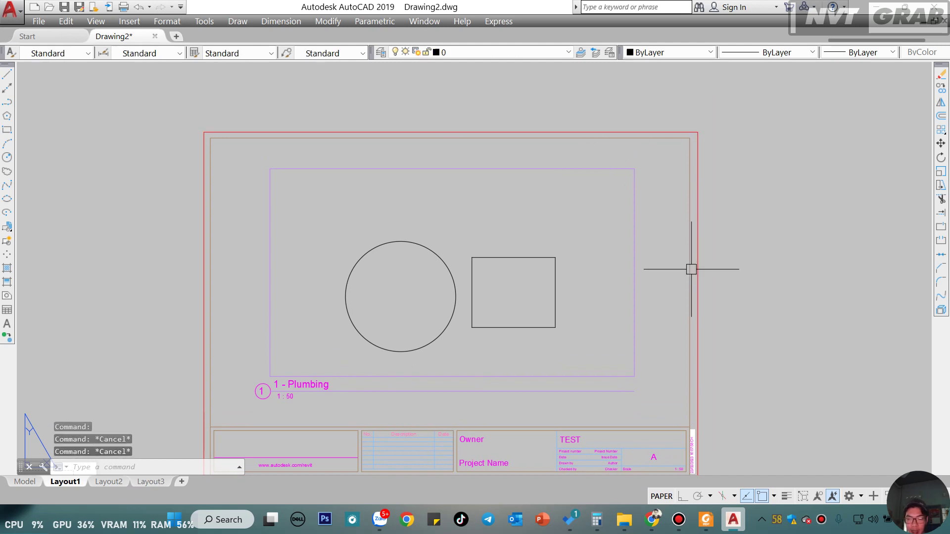
middle_drag(689, 270, 685, 197)
scroll(683, 250, down, 3)
scroll(682, 218, up, 3)
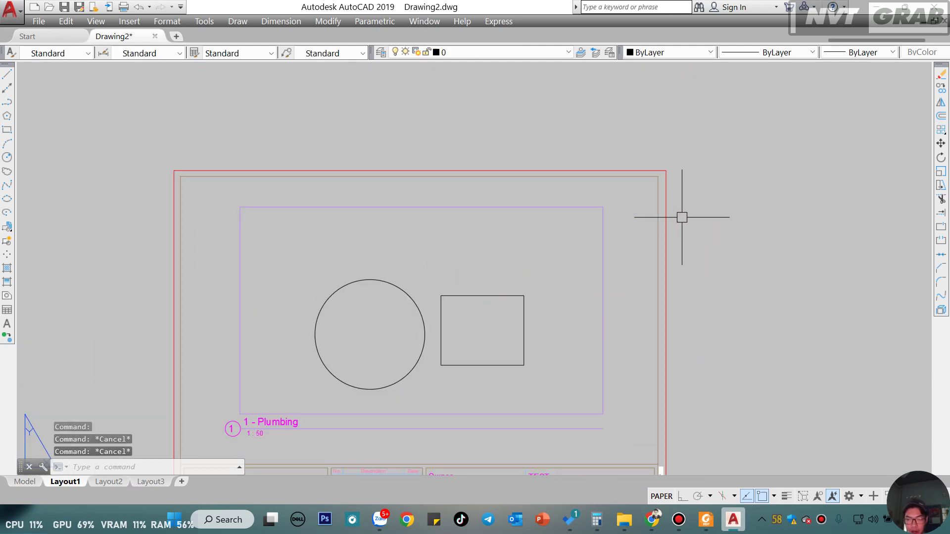
Add linear dimensions of 420 across the sheet's top edge and 297 down its right side.
text(li)
key(Return)
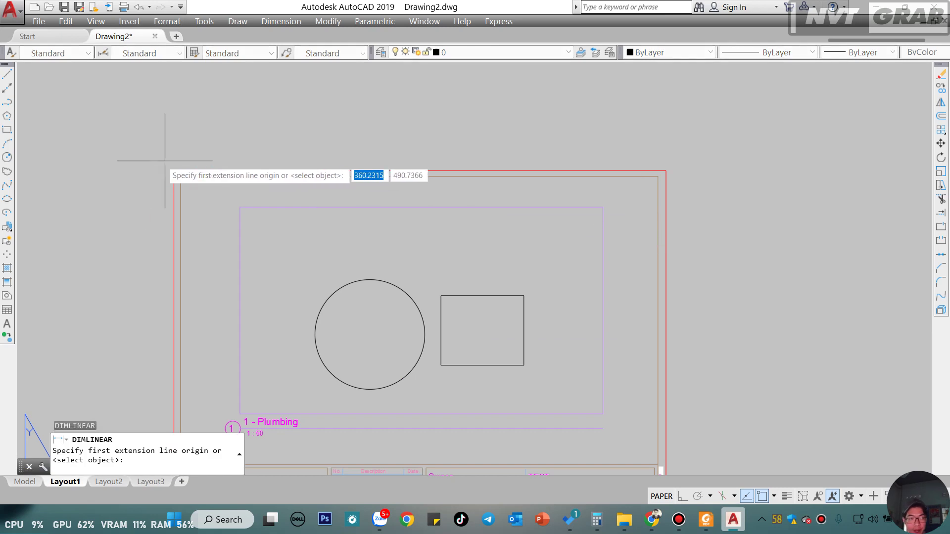
click(173, 170)
click(666, 171)
click(669, 130)
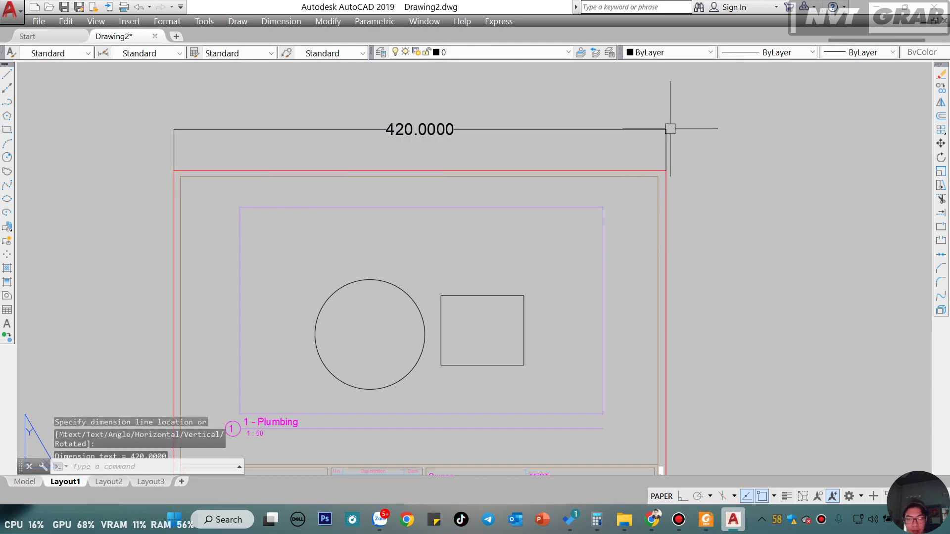
key(Return)
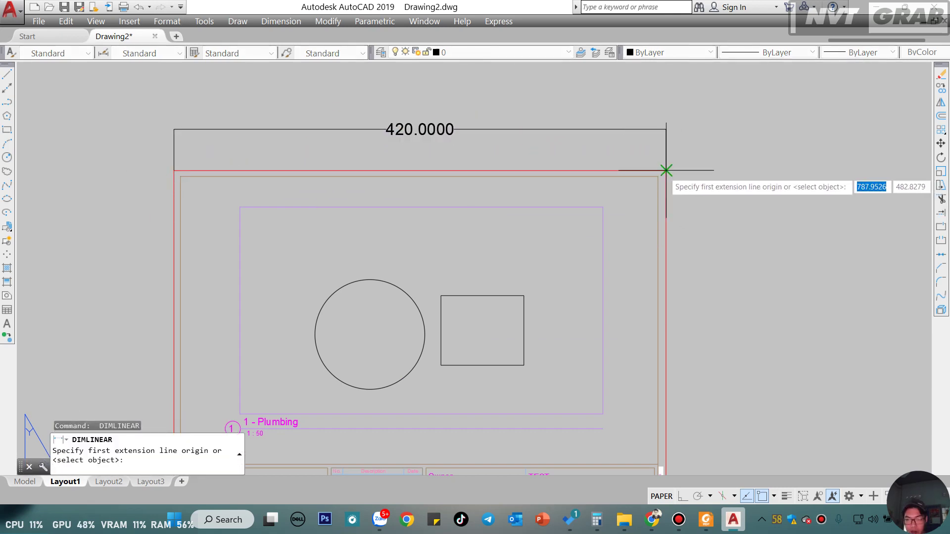
click(665, 171)
scroll(680, 288, down, 2)
click(658, 356)
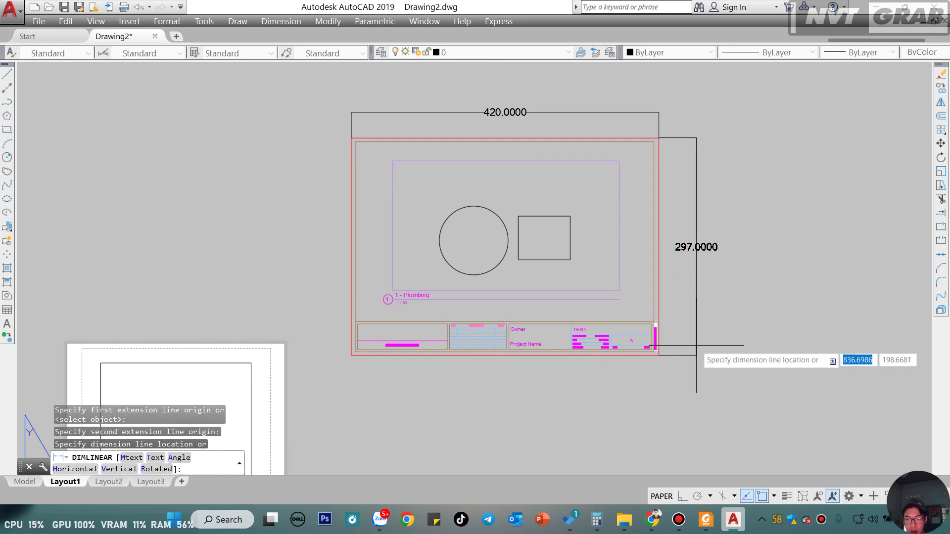
click(685, 233)
scroll(728, 241, up, 4)
key(Escape)
key(Escape)
Zoom in and out to review the dimensioned Layout1 sheet.
scroll(726, 245, down, 3)
scroll(693, 287, down, 1)
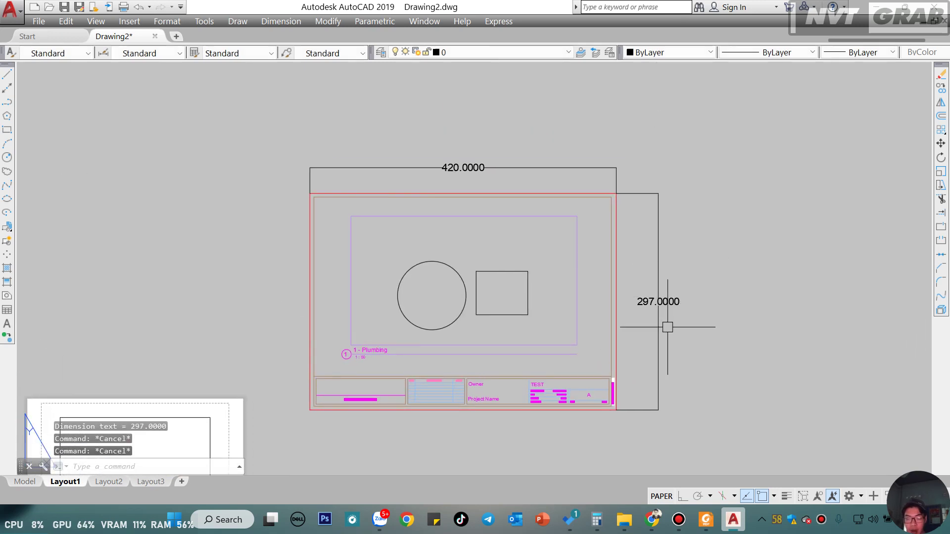
scroll(451, 171, up, 2)
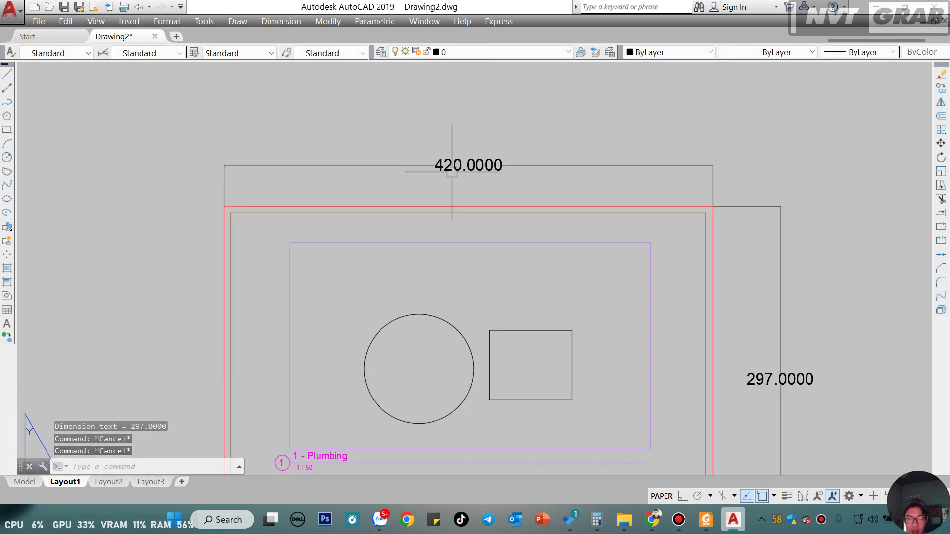
scroll(452, 172, down, 2)
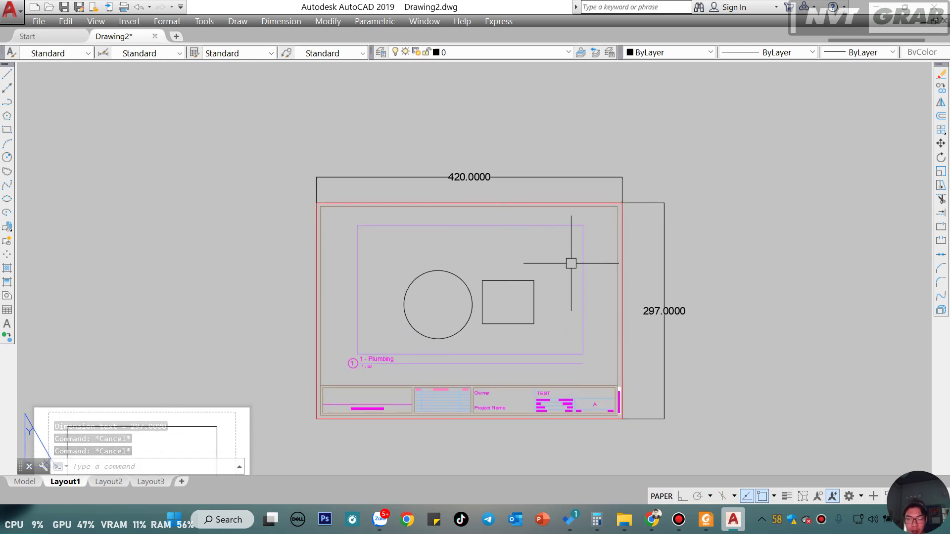
scroll(629, 215, up, 4)
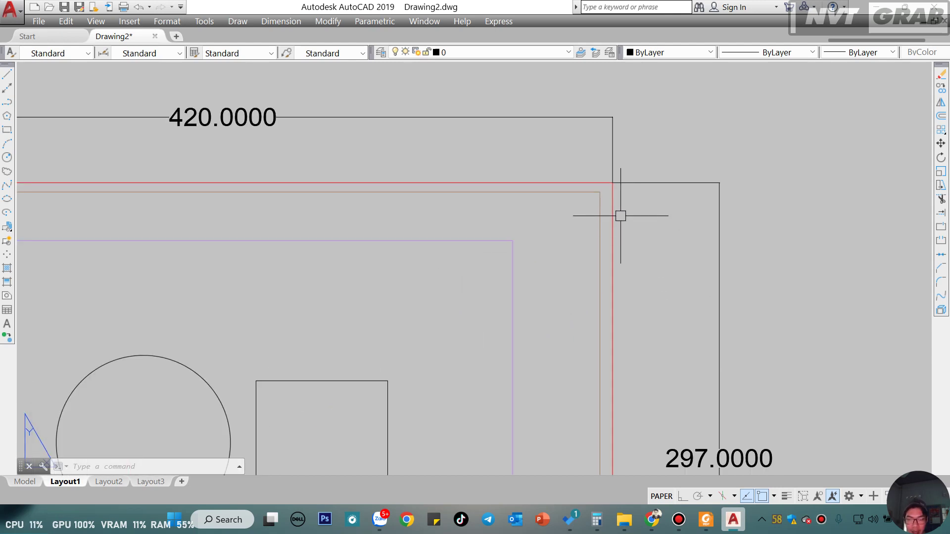
scroll(643, 262, down, 6)
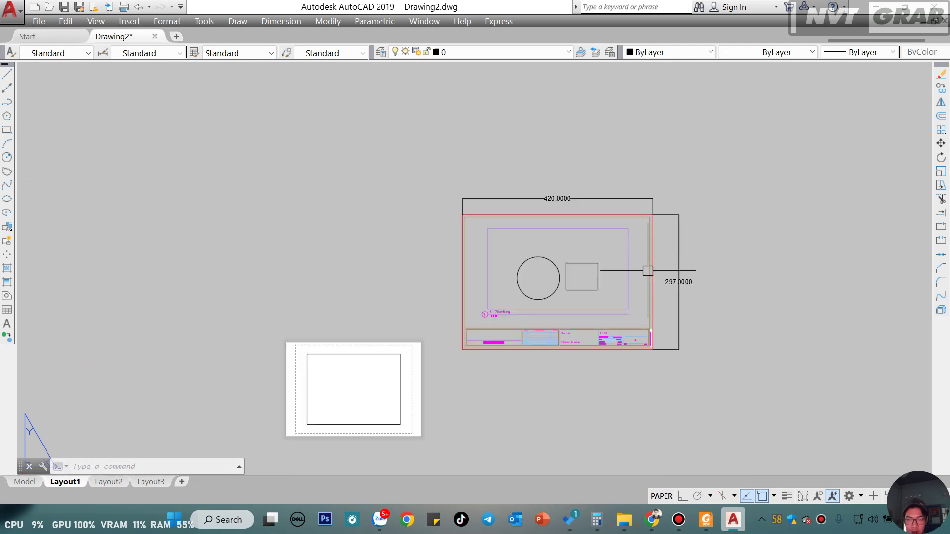
scroll(647, 272, up, 4)
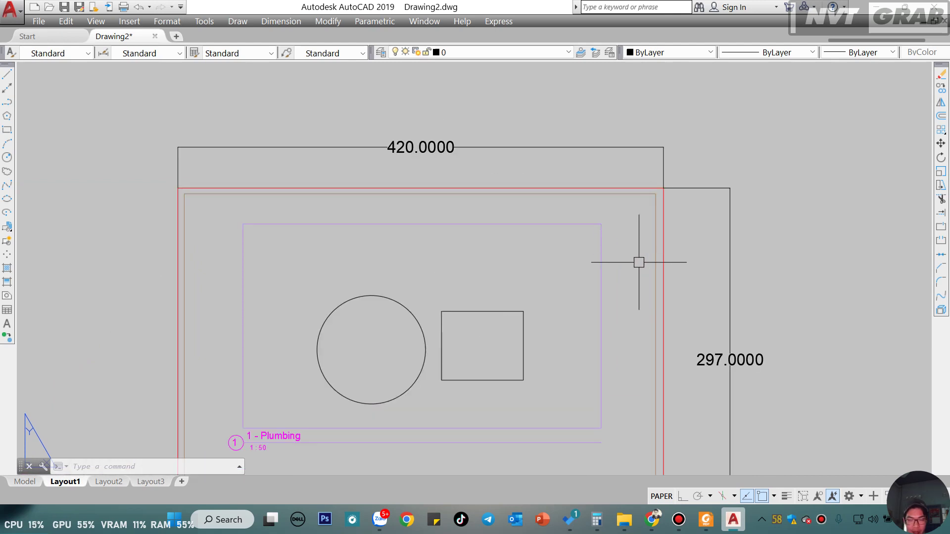
scroll(633, 262, down, 2)
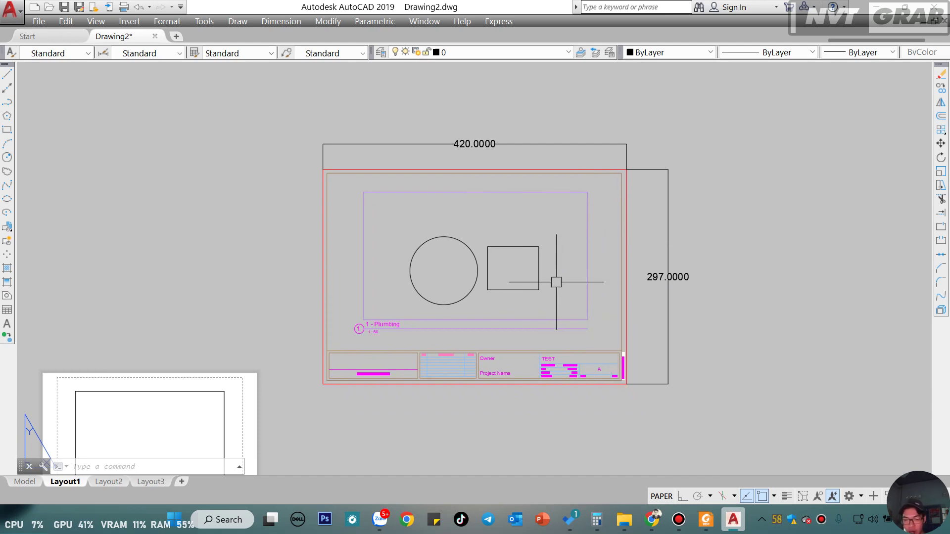
Open Layout1's plot settings and inspect the paper sizes, leaving ISO A4.
key(ctrl+p)
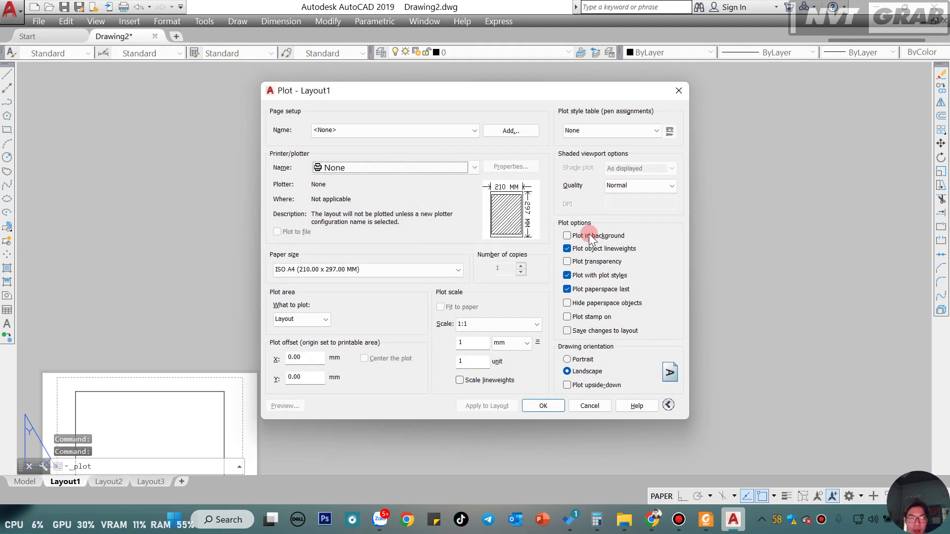
mouse_move(506, 211)
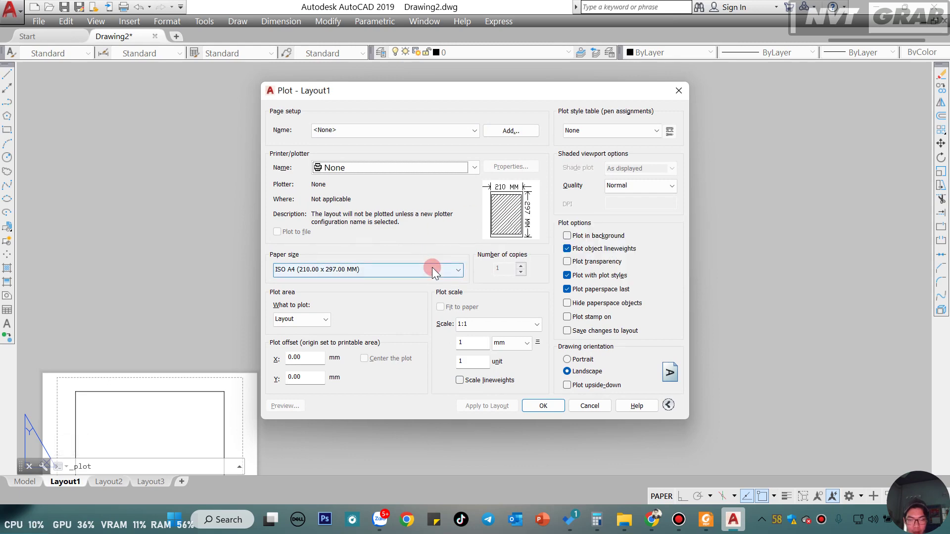
click(431, 267)
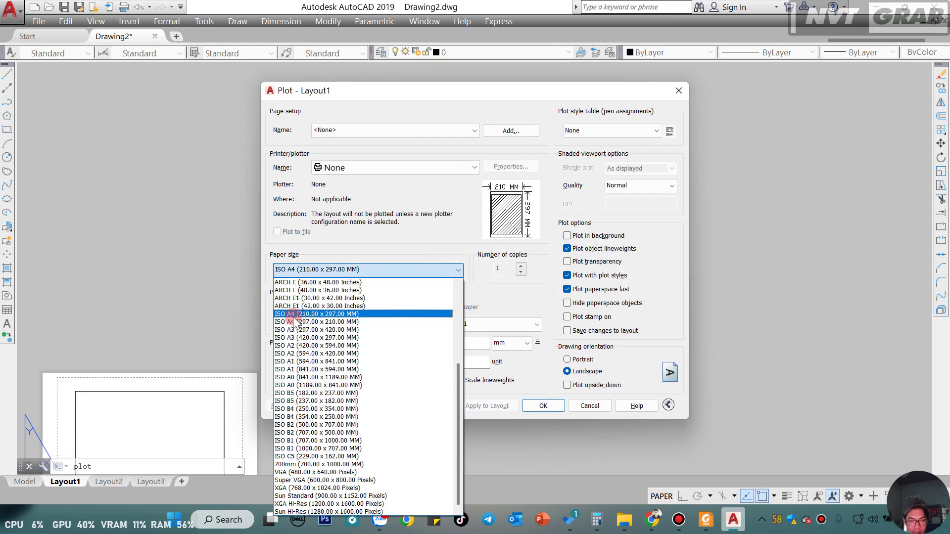
click(454, 264)
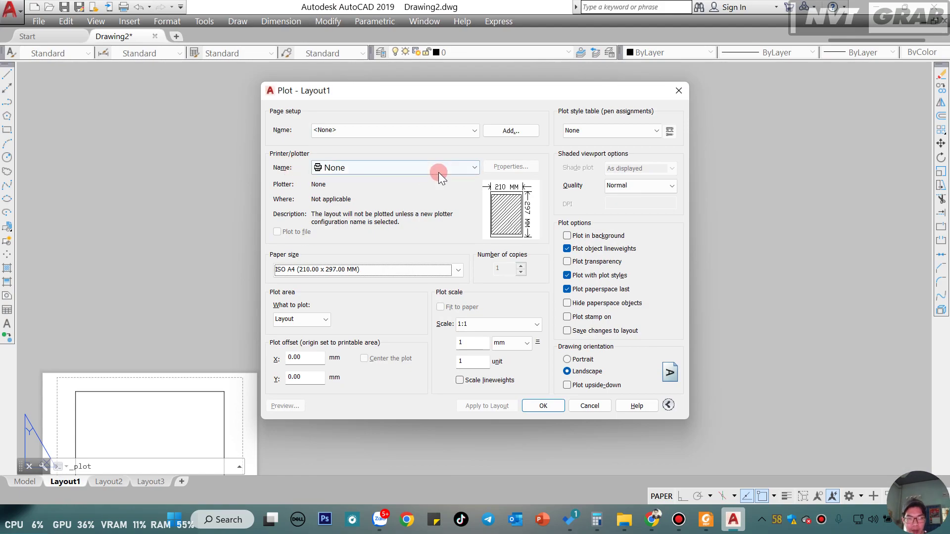
Choose DWG To PDF.pc3 as the plotter and browse paper sizes, keeping ISO A4.
click(438, 171)
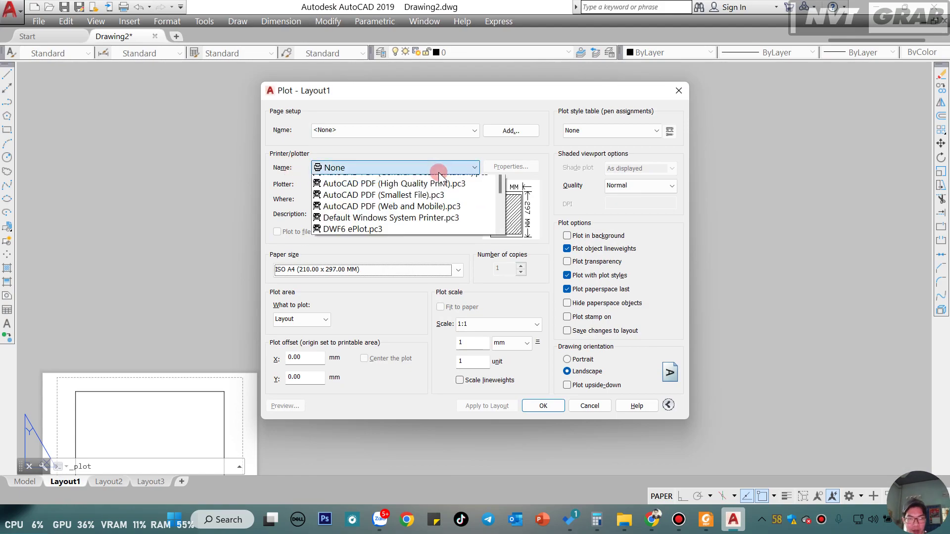
scroll(426, 257, down, 2)
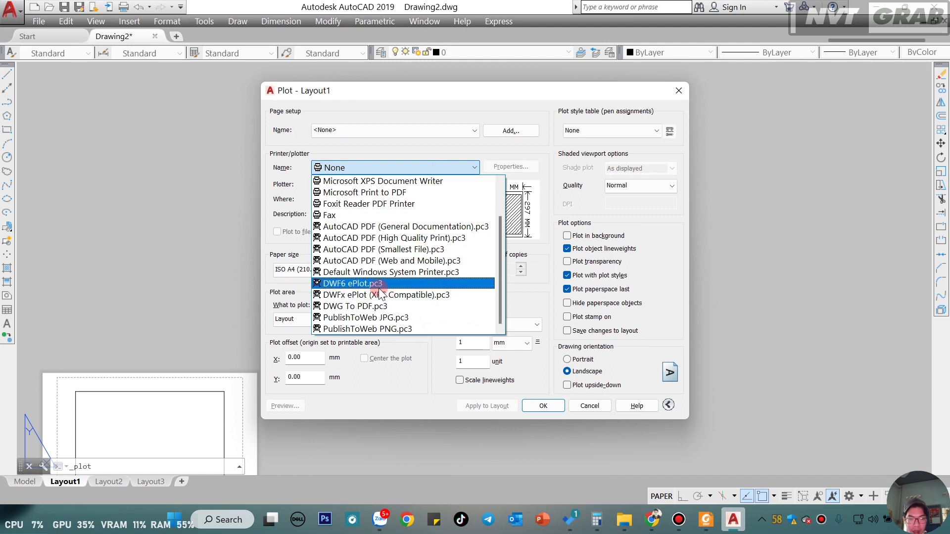
click(368, 306)
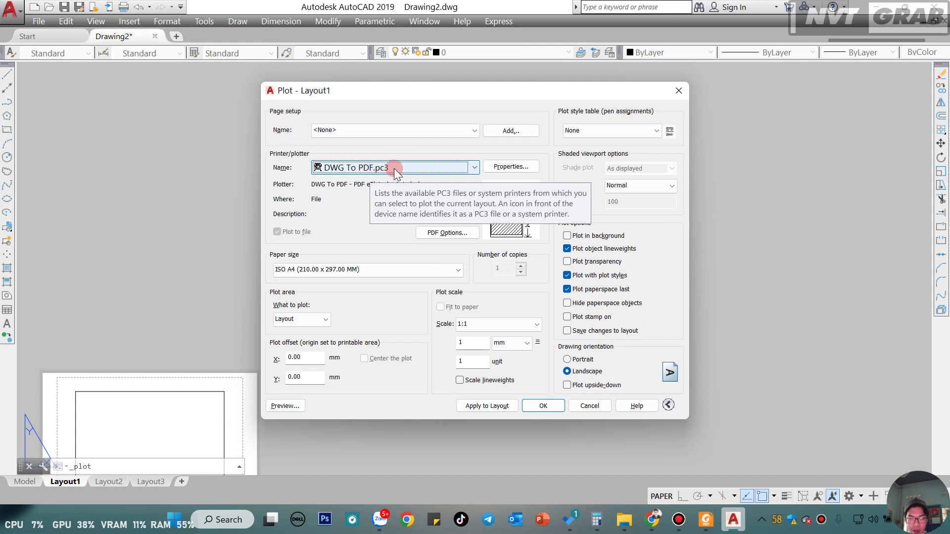
click(337, 269)
scroll(362, 328, down, 5)
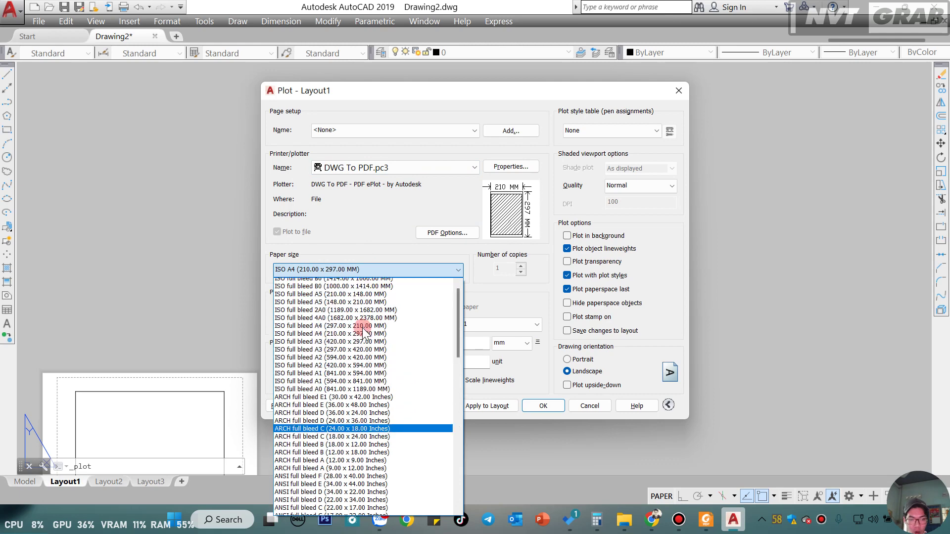
scroll(363, 331, up, 4)
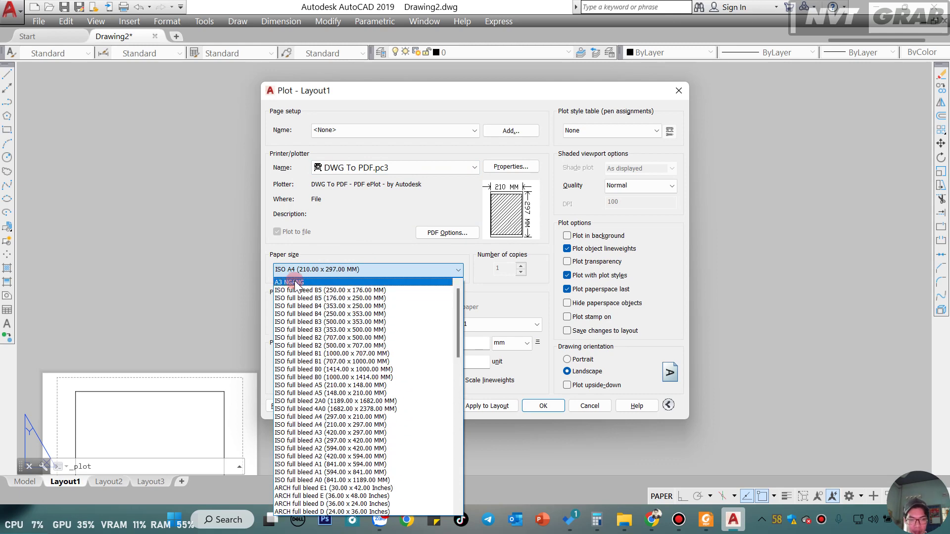
click(386, 210)
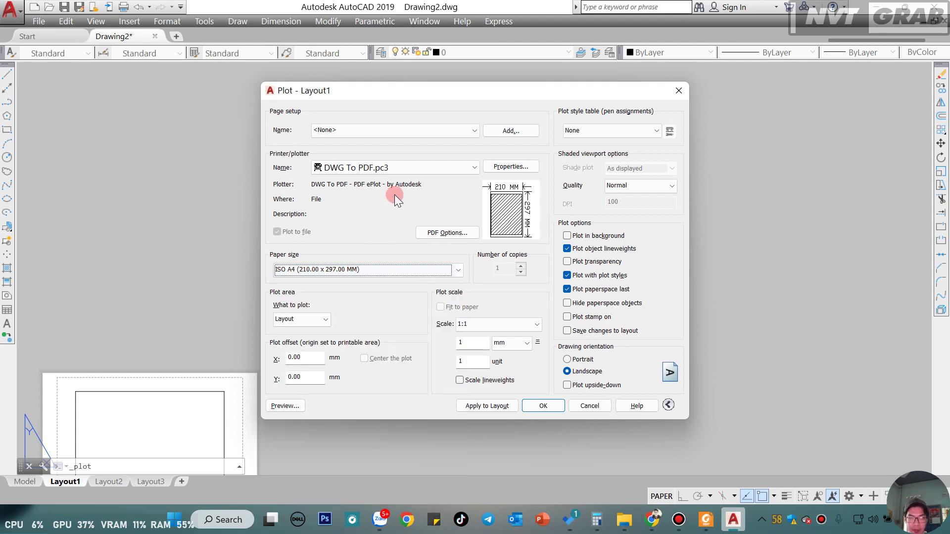
Delete the A3 NGANG custom paper size from DWG To PDF.pc3 and start adding a new one.
click(522, 166)
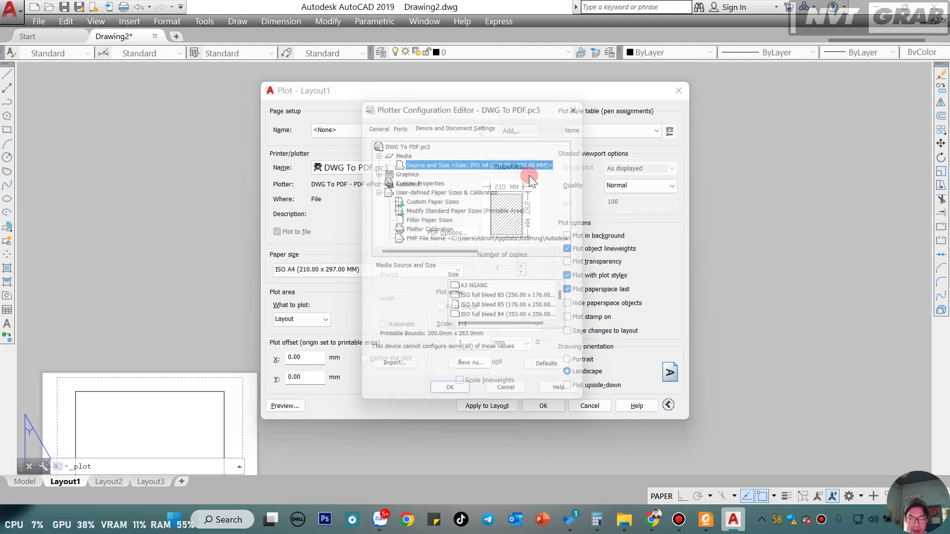
mouse_move(432, 199)
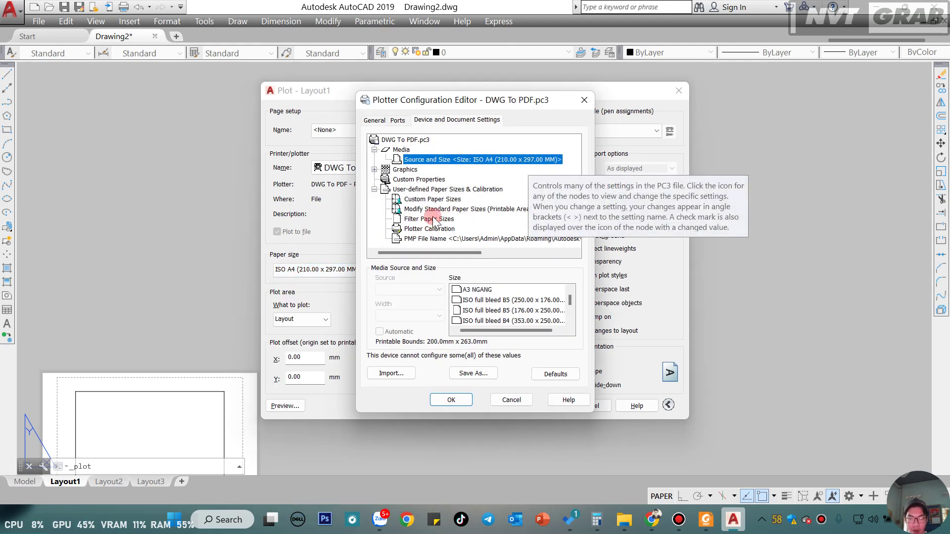
click(443, 200)
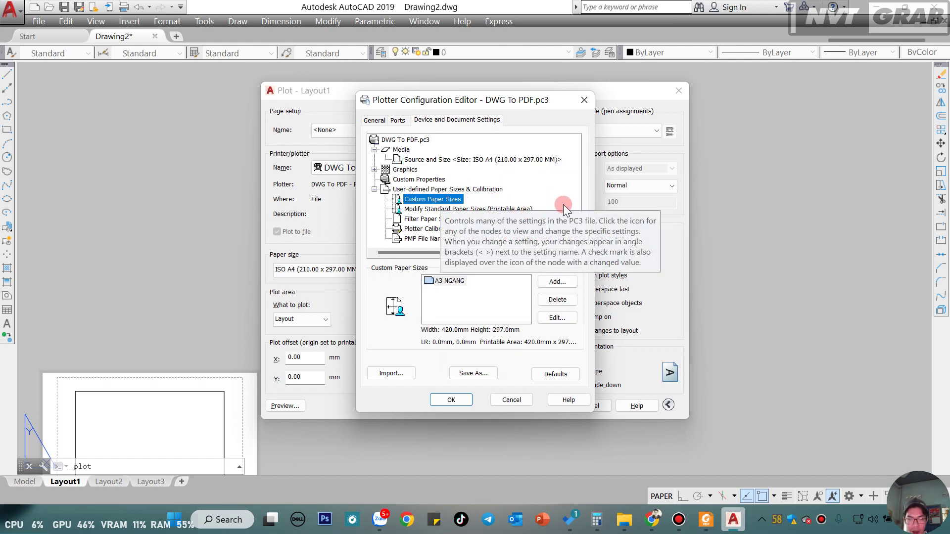
click(448, 280)
click(552, 298)
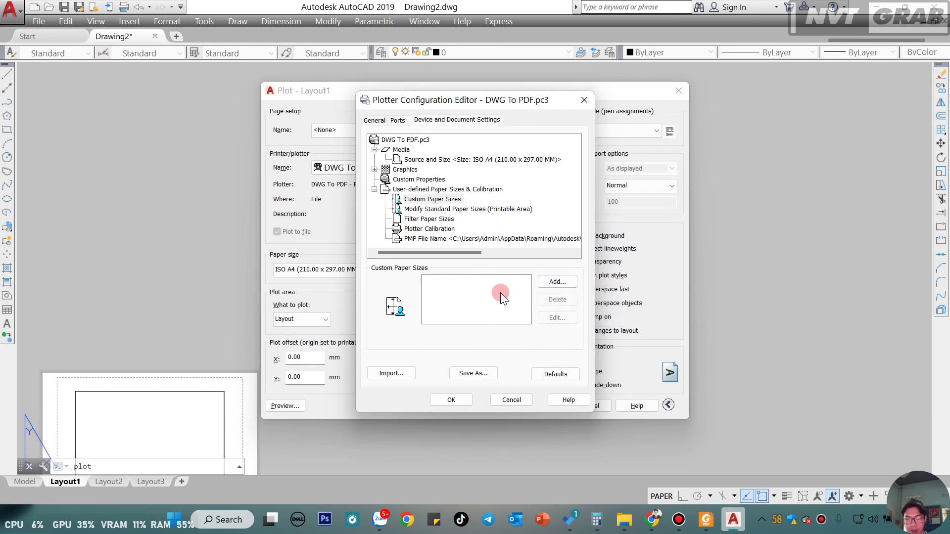
click(564, 283)
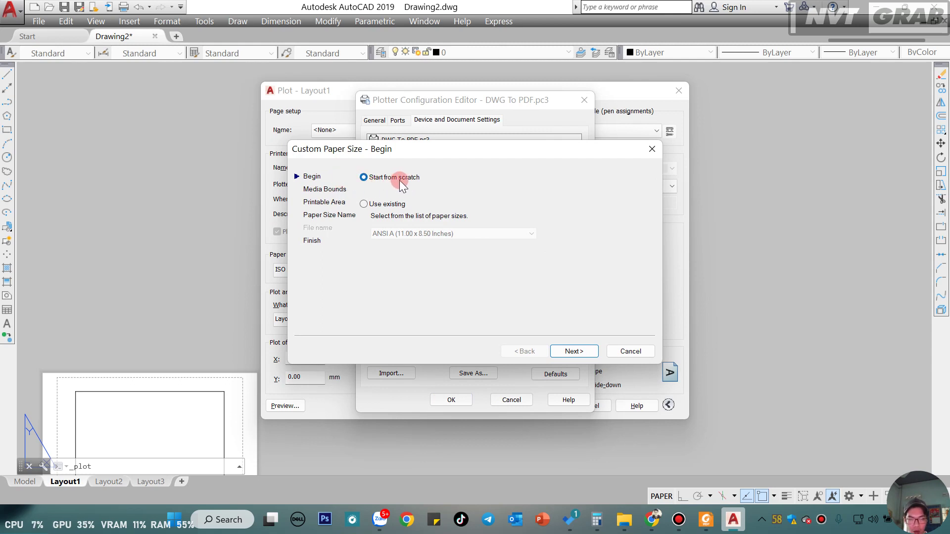
Start from scratch with media bounds 420 wide by 297 high in Millimeters.
click(573, 351)
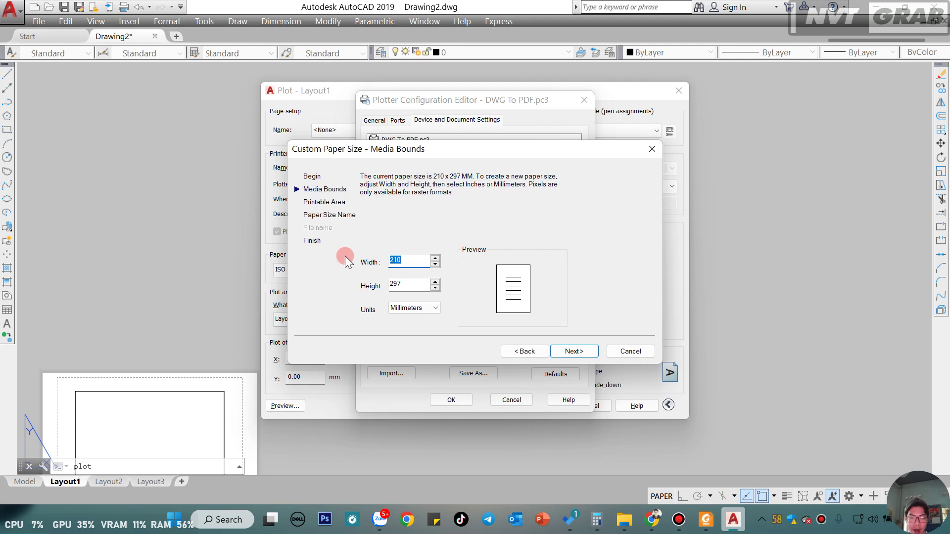
text(42)
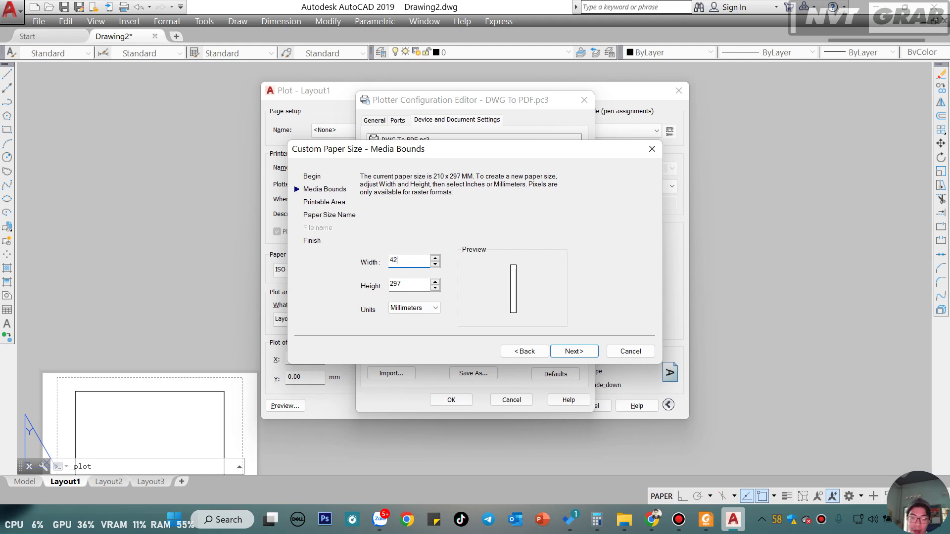
text(0)
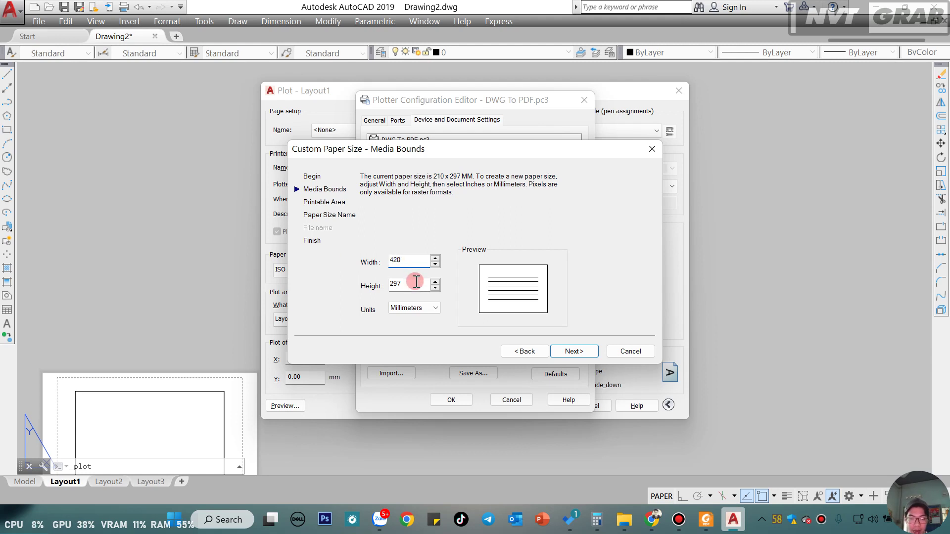
double_click(405, 283)
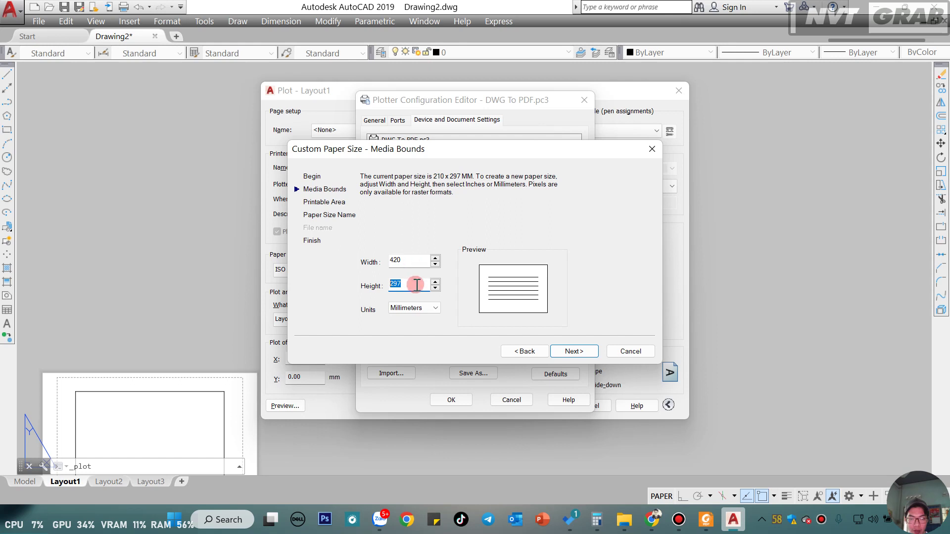
click(413, 282)
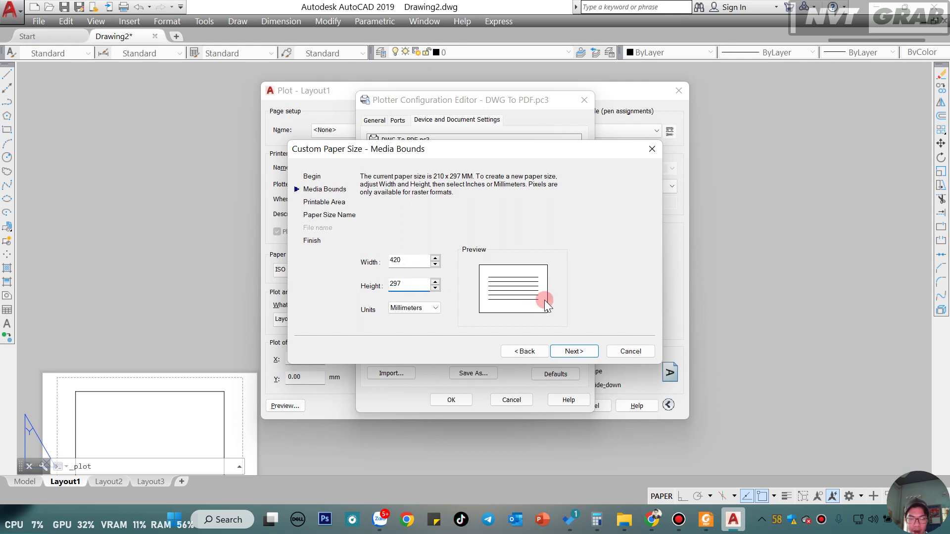
click(420, 311)
click(588, 332)
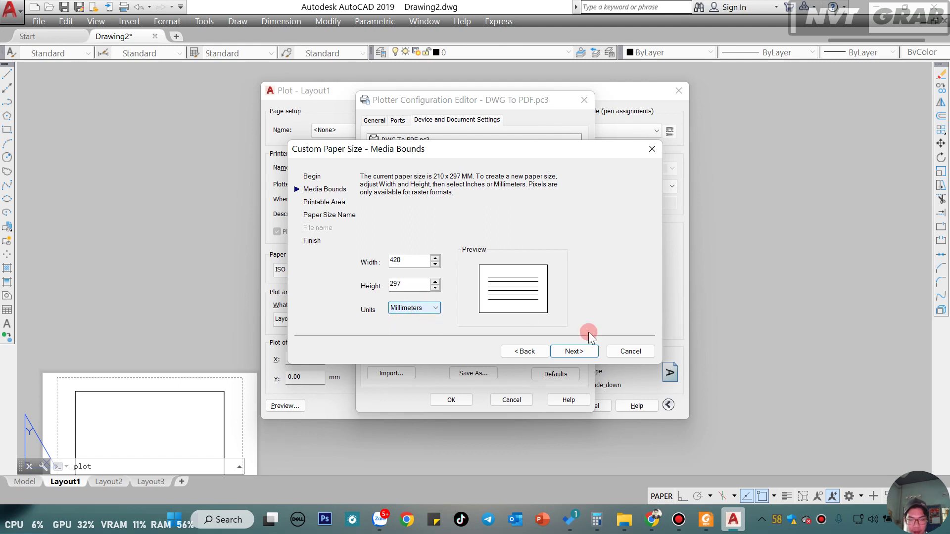
Set all printable-area margins of the new paper size to 0.
click(574, 351)
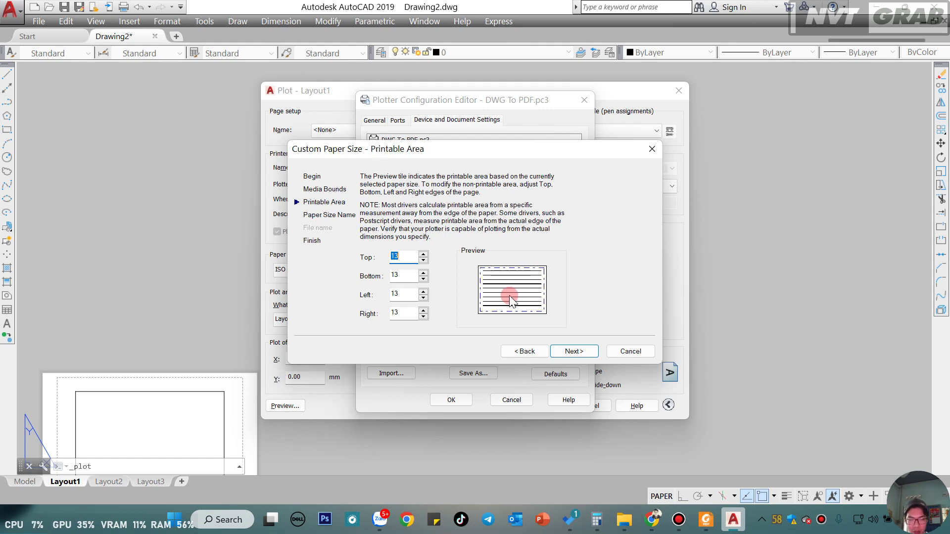
text(0)
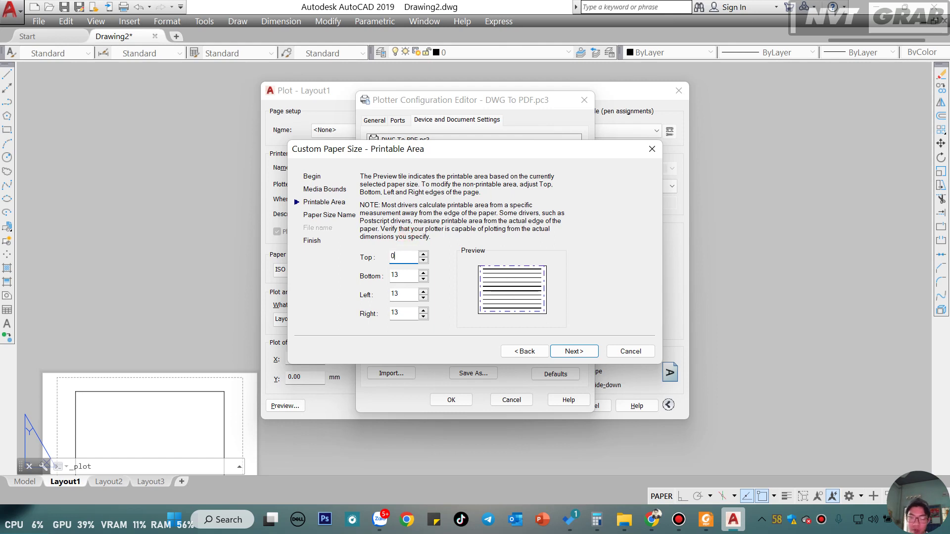
mouse_move(416, 275)
mouse_down()
mouse_move(357, 277)
mouse_move(381, 295)
mouse_move(345, 316)
mouse_up()
text(000)
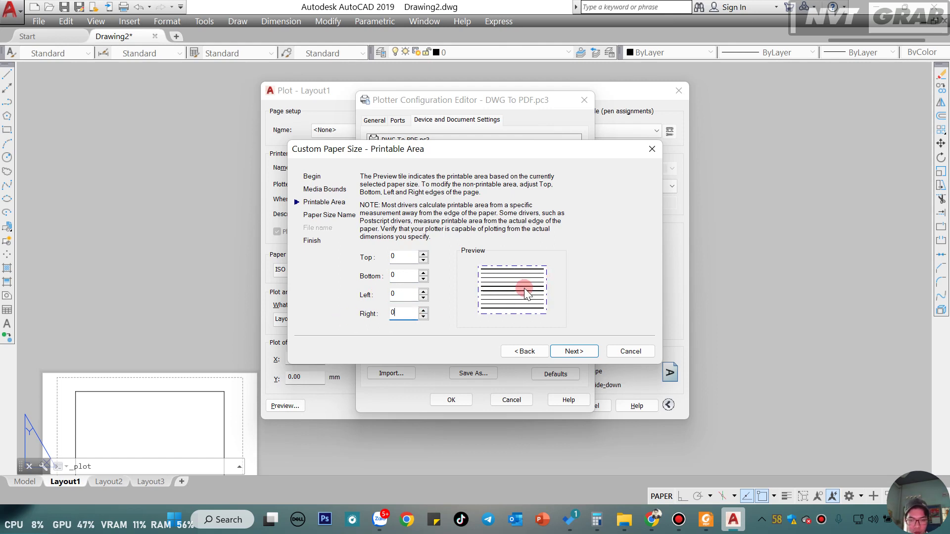
click(574, 351)
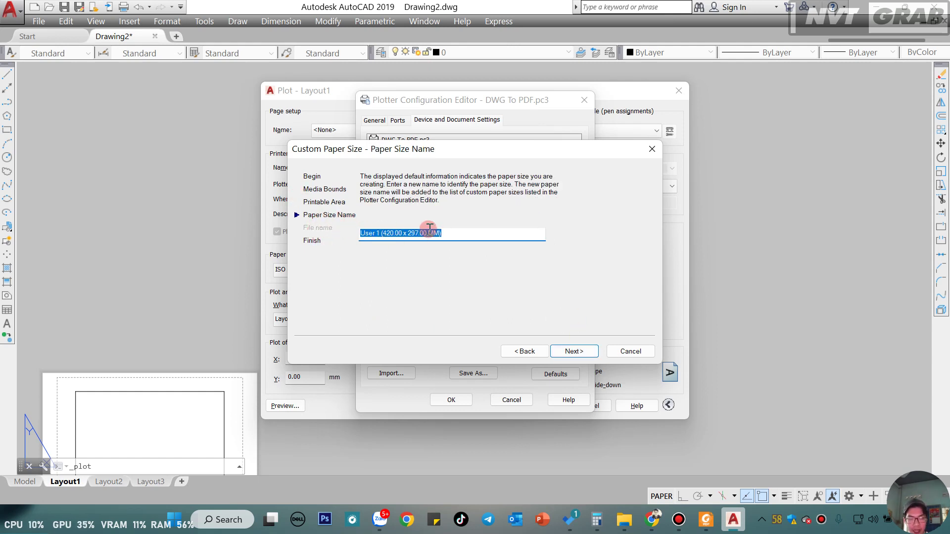
Name the paper size A3-NVT, finish the wizard and accept the plotter configuration.
click(458, 233)
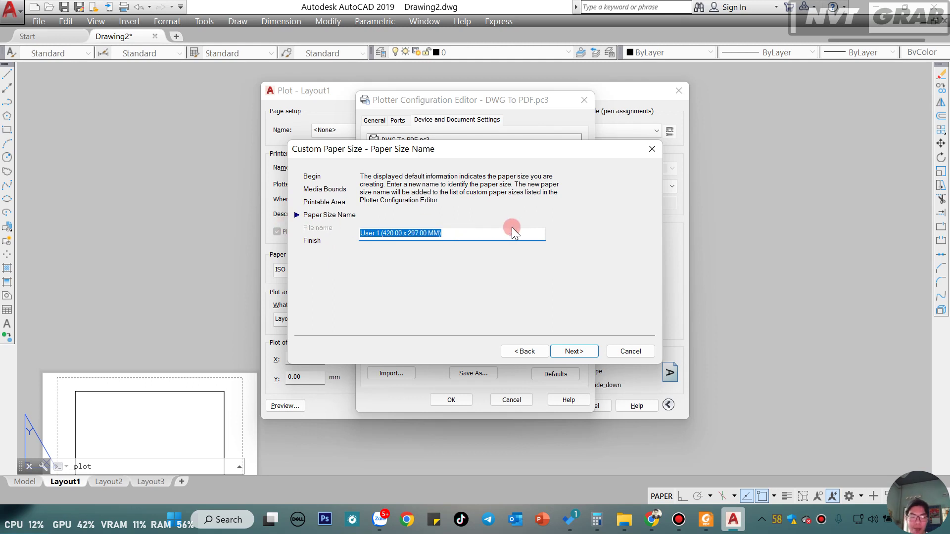
text(A)
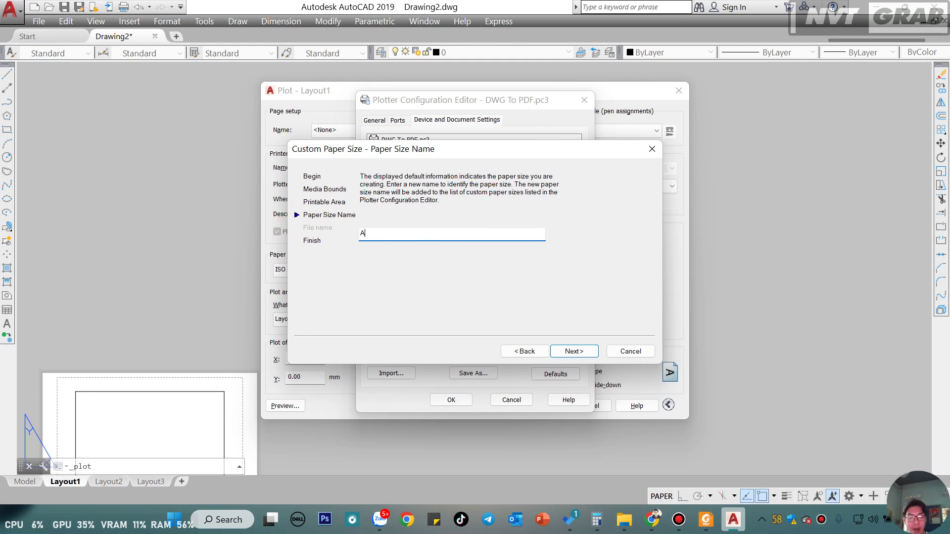
text(3-NVT)
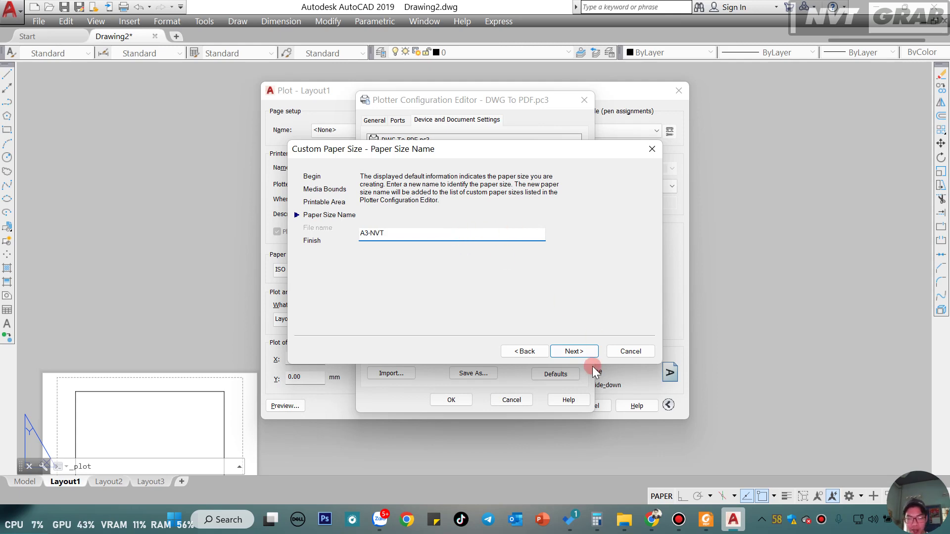
click(593, 351)
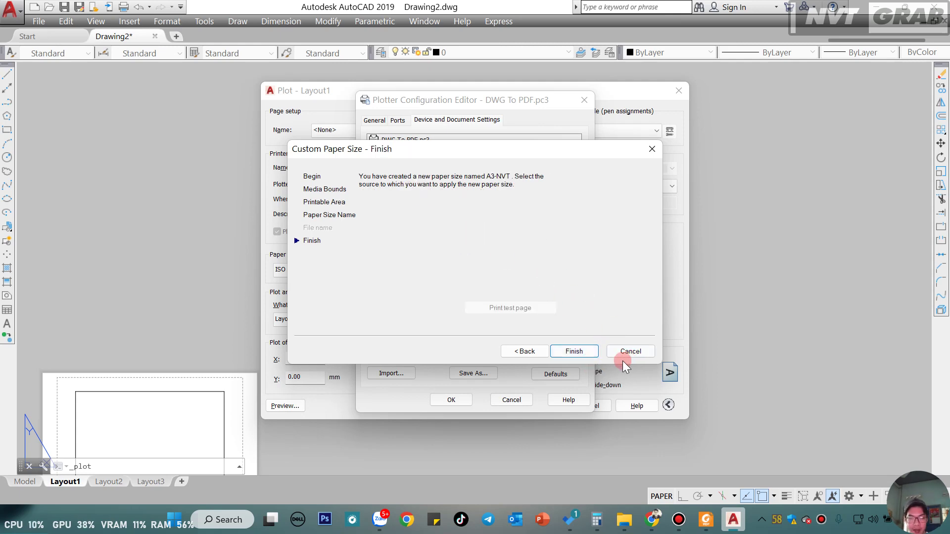
click(588, 354)
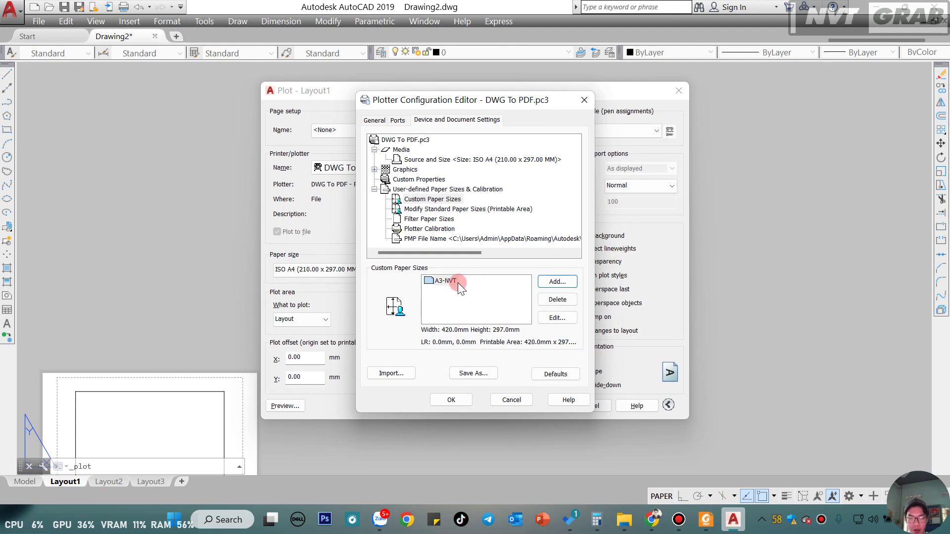
click(464, 402)
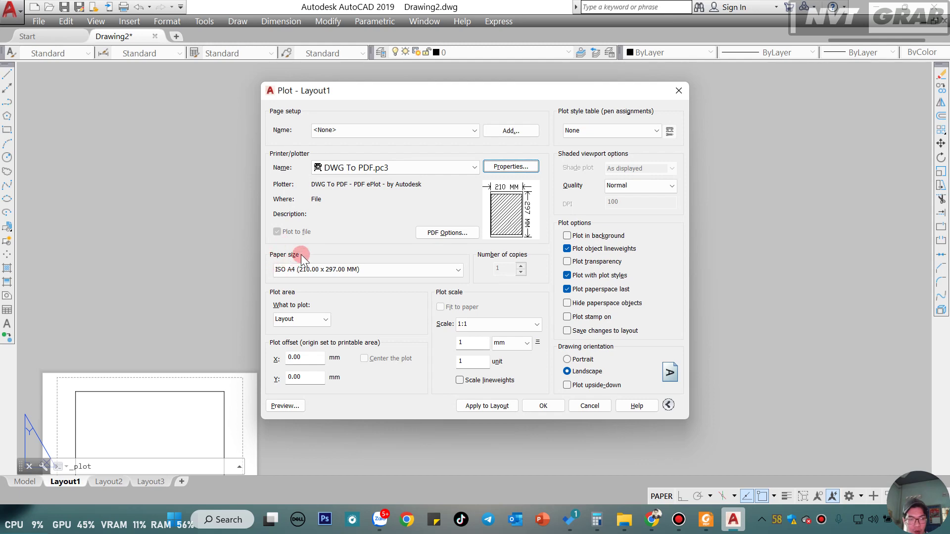
Select A3-NVT as the paper size and set What to plot to Window.
click(372, 270)
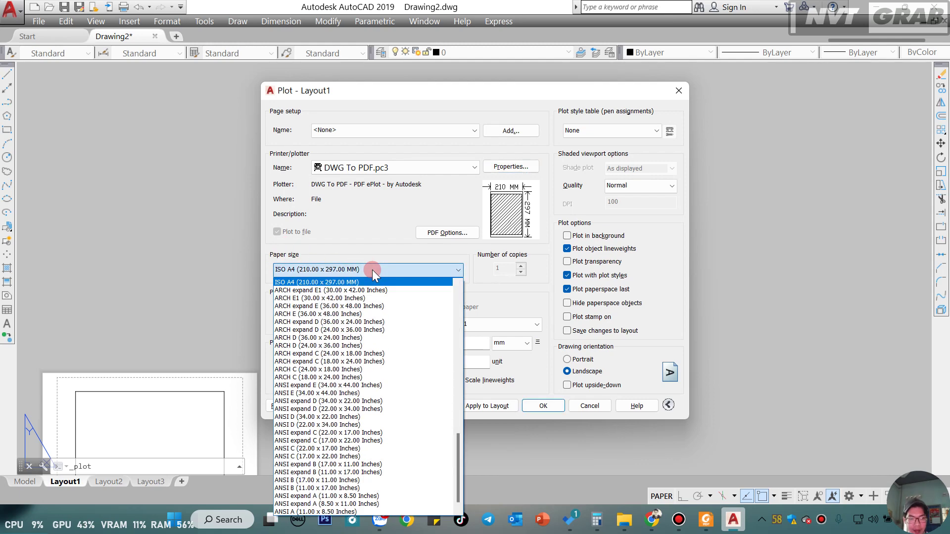
scroll(377, 357, up, 10)
scroll(377, 357, up, 10)
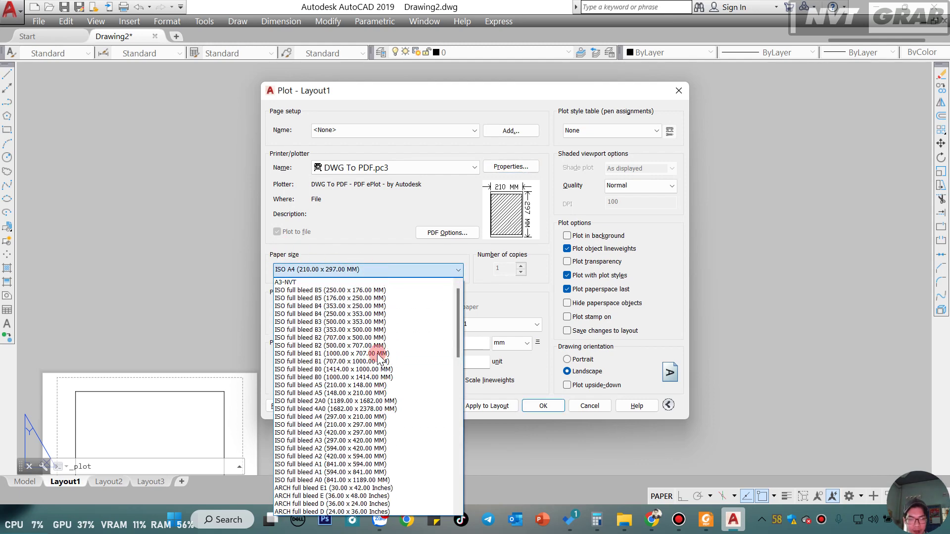
click(298, 281)
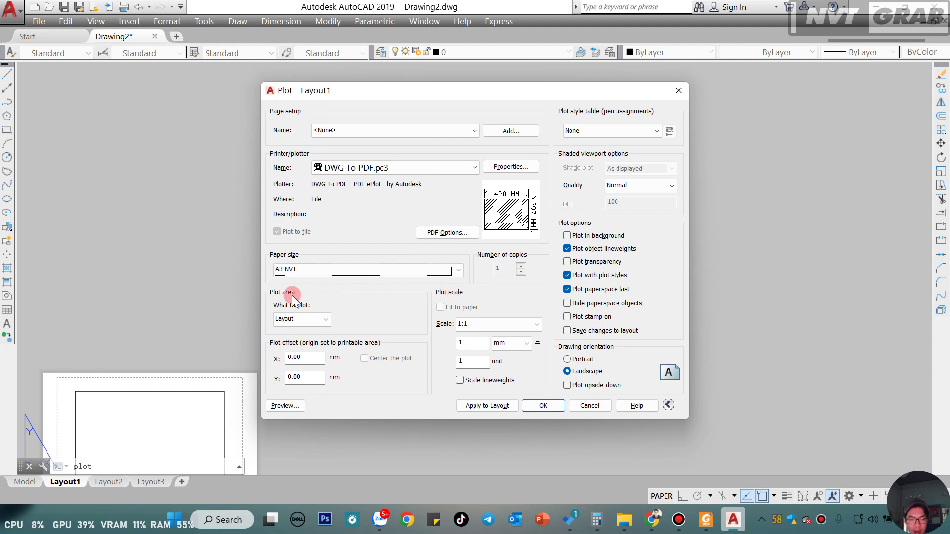
click(325, 320)
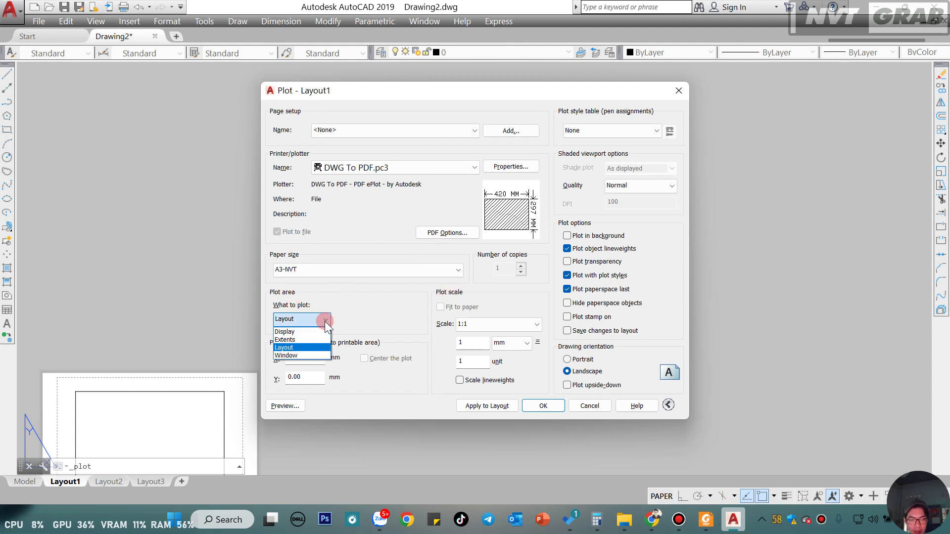
click(305, 354)
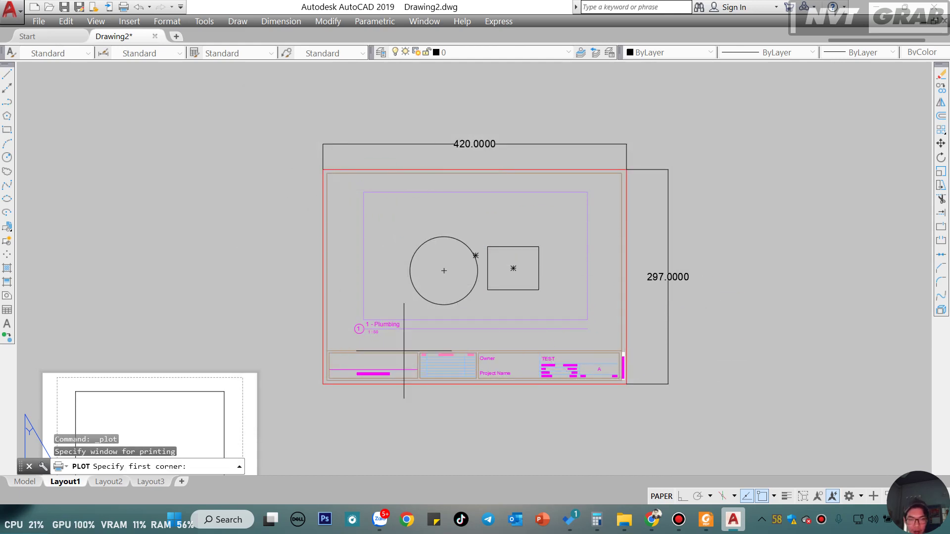
Pick the plot window from the sheet's top-left to bottom-right corner.
scroll(324, 171, up, 1)
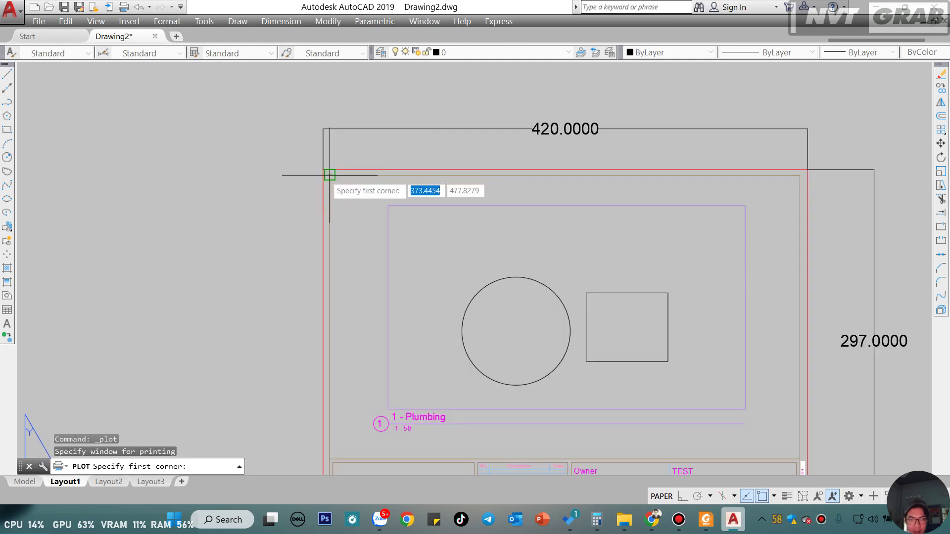
scroll(324, 170, up, 1)
middle_drag(568, 174, 539, 169)
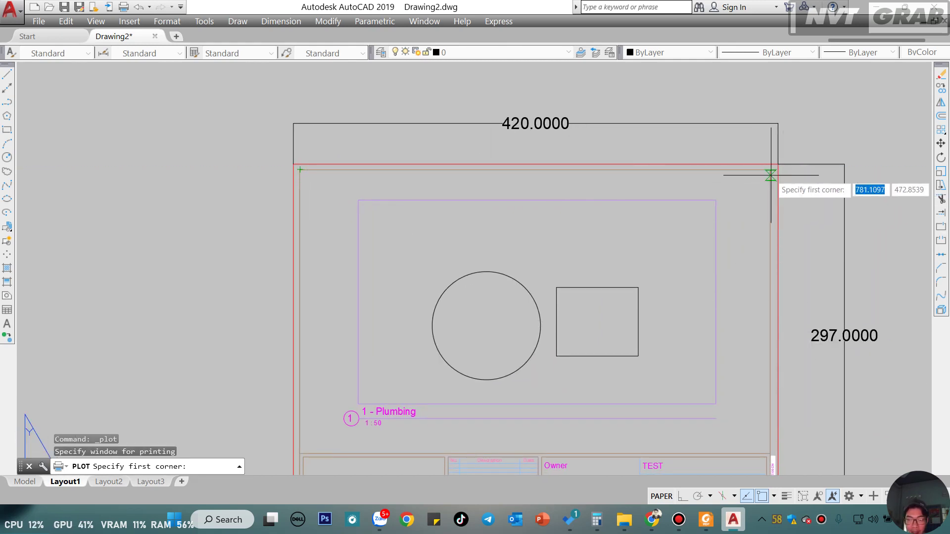
middle_drag(767, 339, 754, 280)
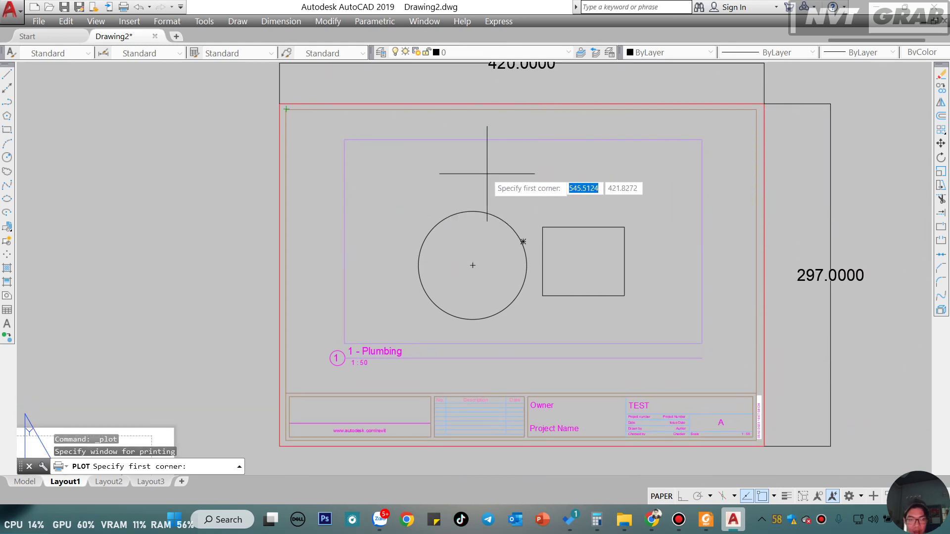
click(279, 104)
middle_drag(659, 322, 569, 253)
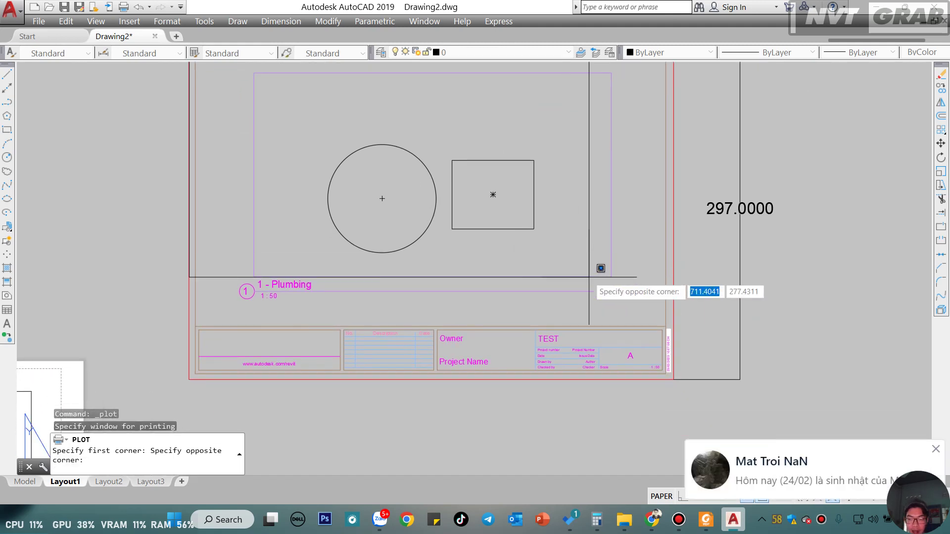
scroll(667, 396, up, 2)
click(675, 371)
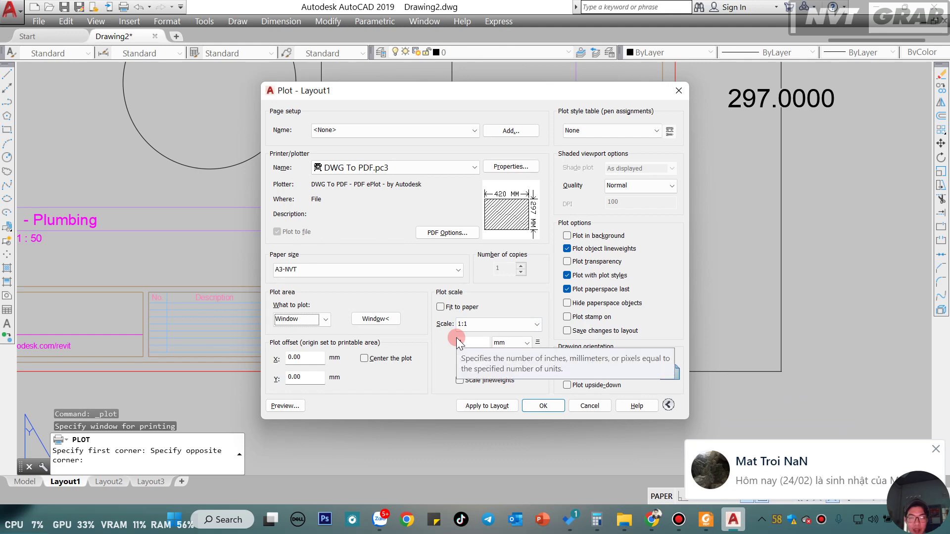
Confirm the plot and save it as the PDF TEST A3 NVT.
click(540, 403)
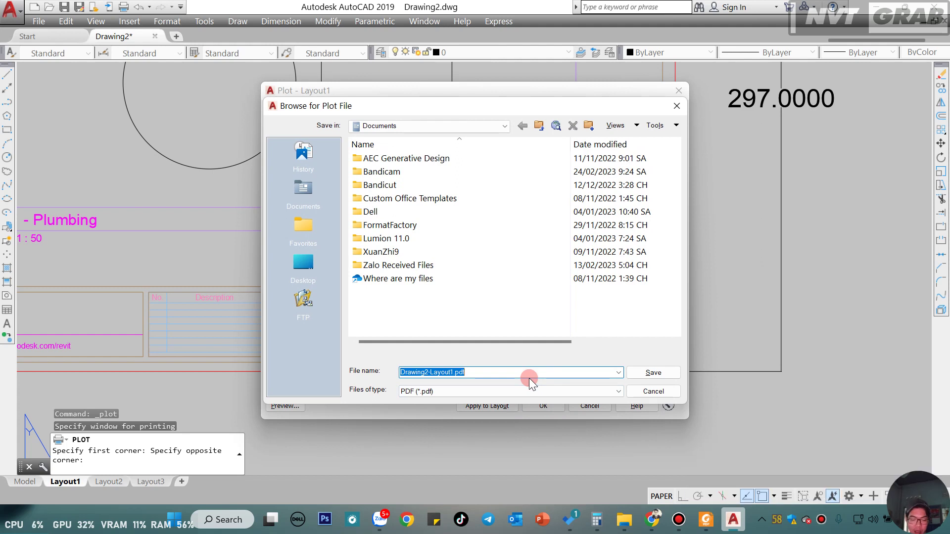
text(TEST A3)
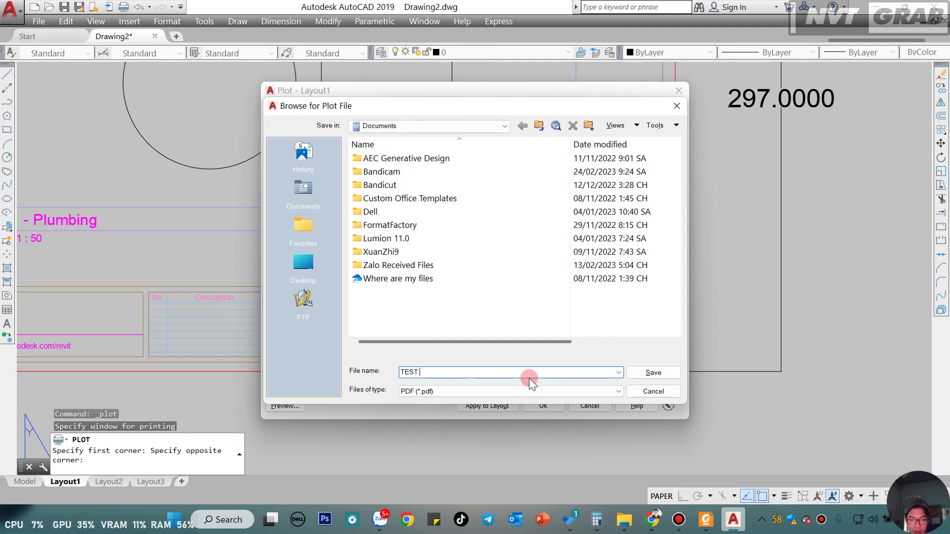
text( NVT)
key(Return)
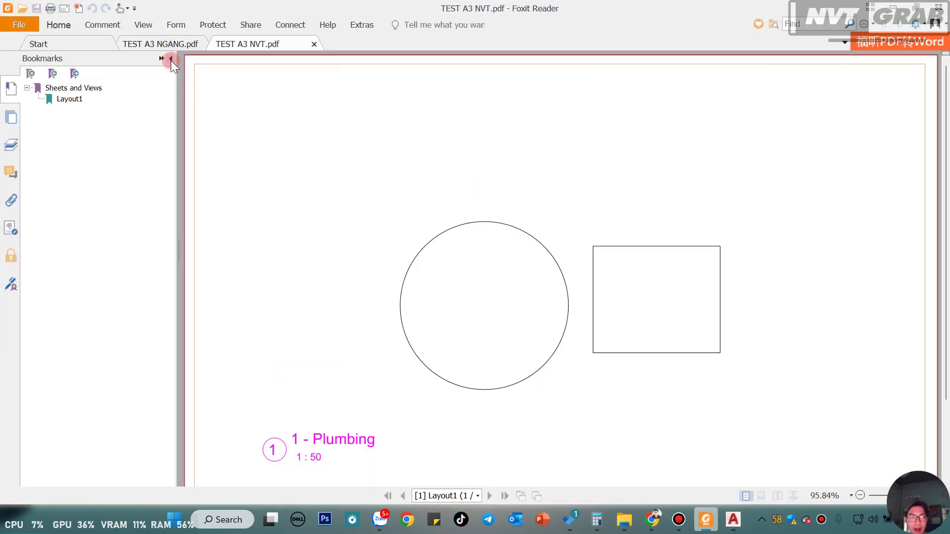
Review TEST A3 NVT.pdf in Foxit Reader, then minimize it and return to Layout1.
click(170, 59)
ctrl+scroll(440, 187, down, 1)
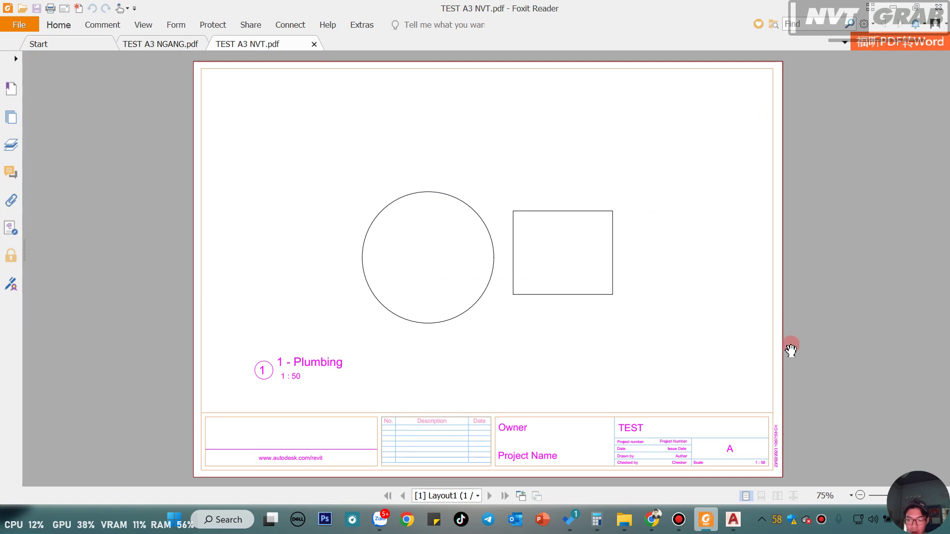
ctrl+scroll(234, 367, up, 1)
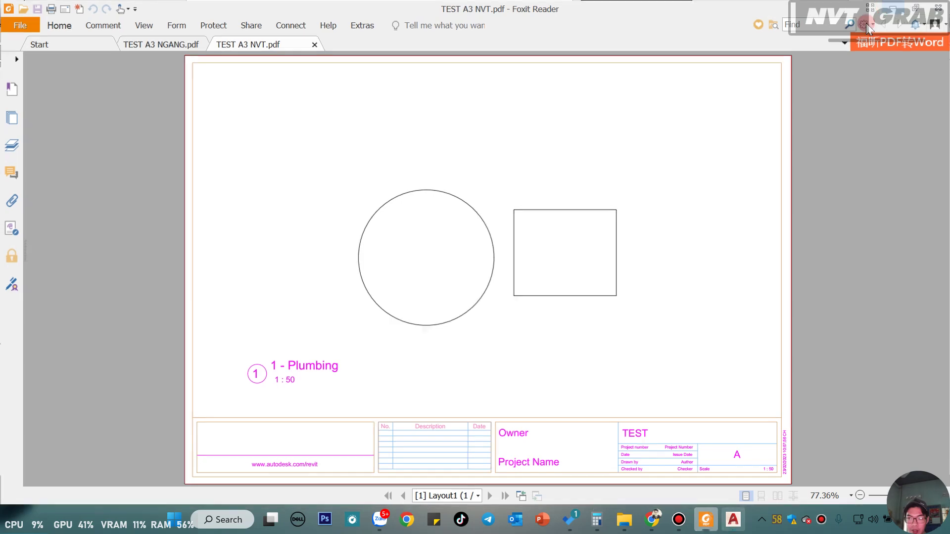
click(893, 7)
middle_drag(535, 234, 551, 277)
key(Escape)
key(Escape)
key(Escape)
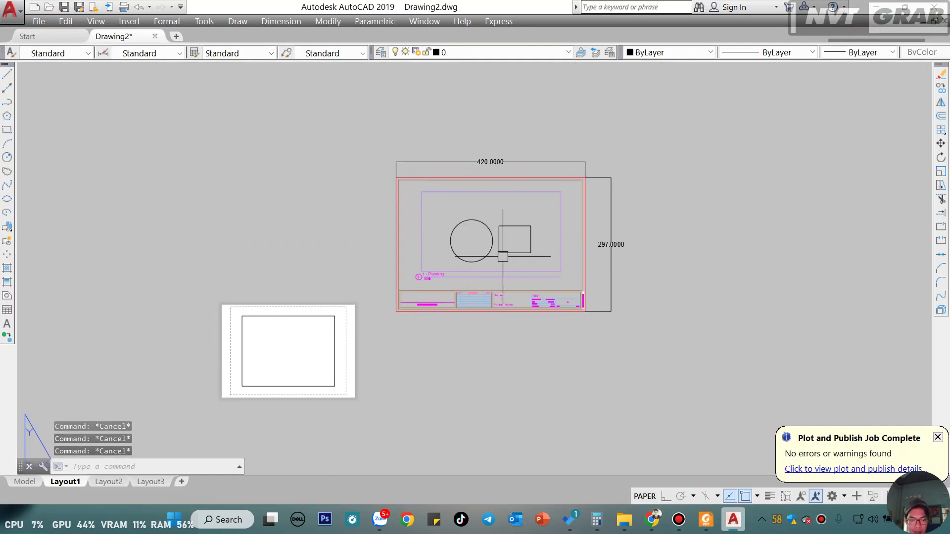
Switch to Layout2 and set its plot to DWG To PDF.pc3 on A3-NVT paper.
click(139, 469)
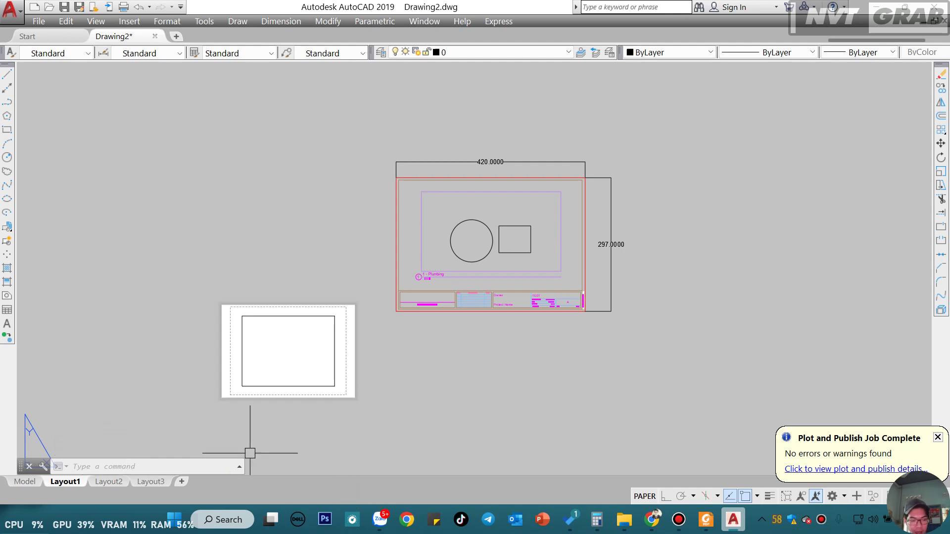
click(115, 482)
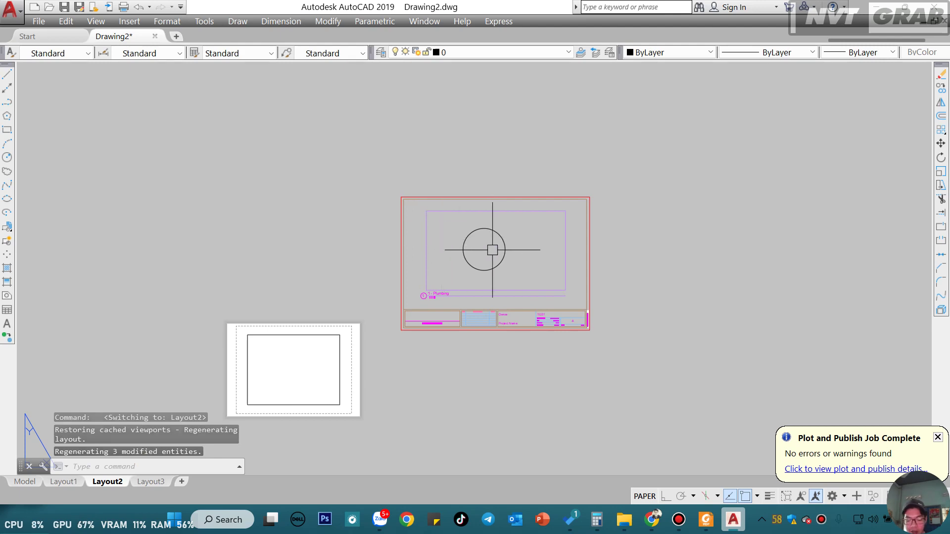
key(ctrl+p)
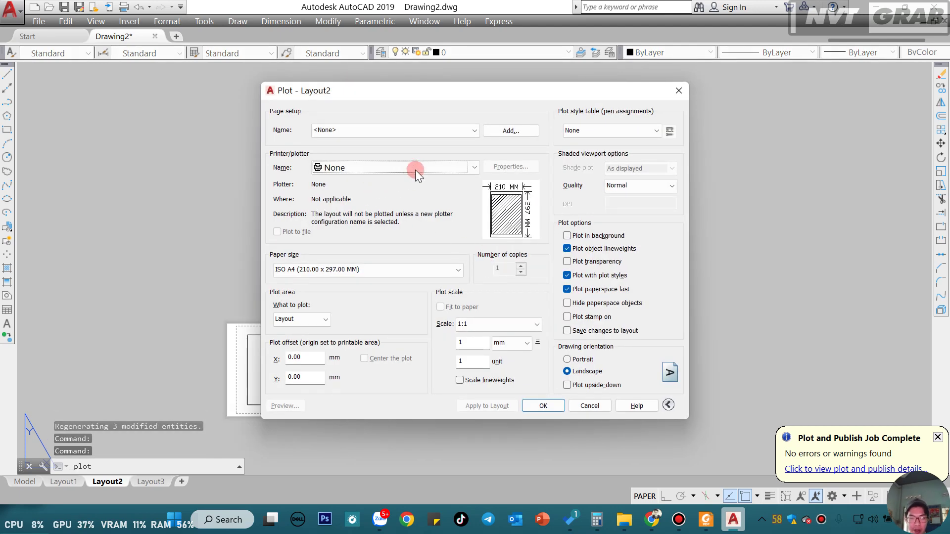
click(415, 169)
scroll(402, 328, down, 1)
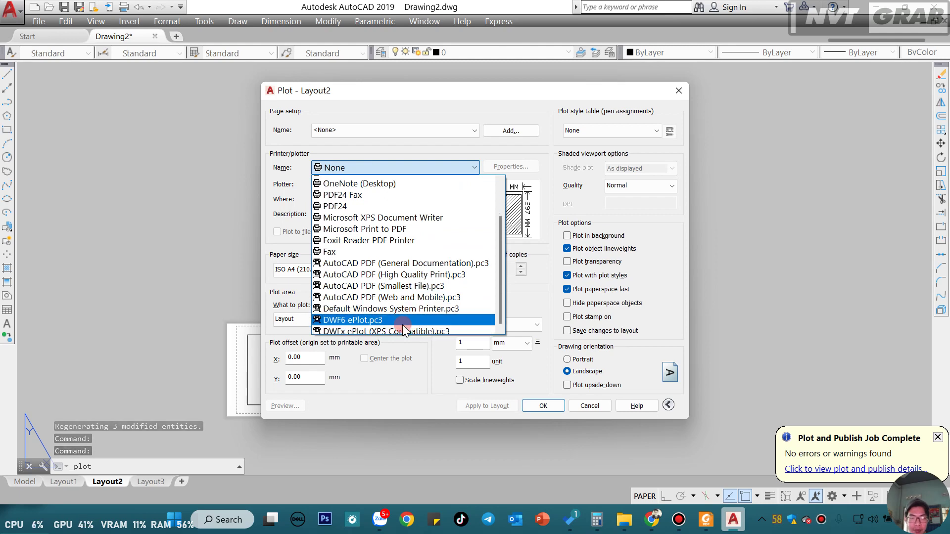
scroll(402, 329, down, 3)
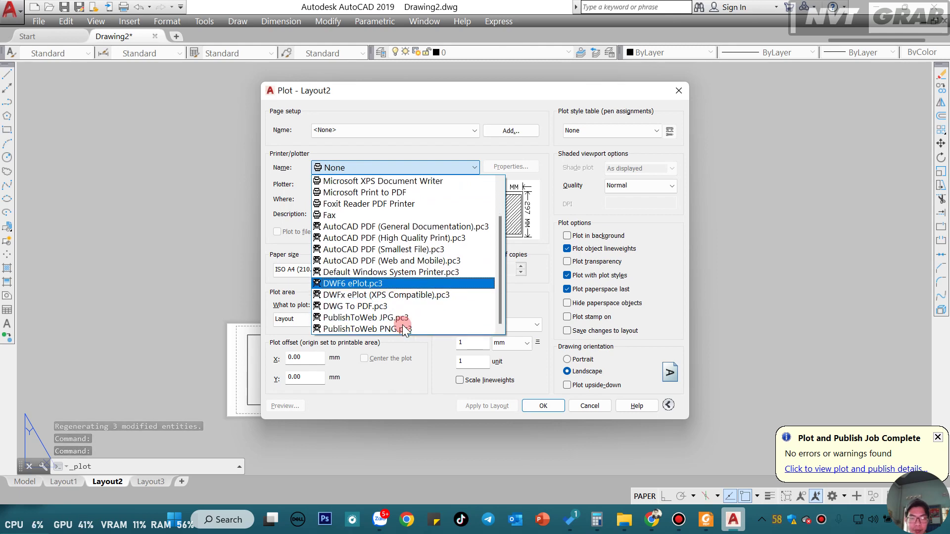
click(377, 307)
click(424, 271)
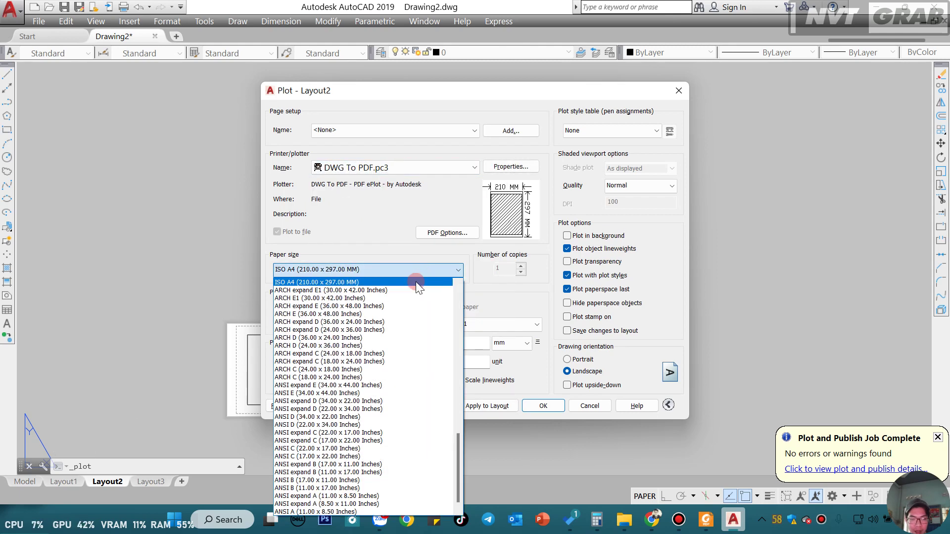
scroll(399, 289, up, 2)
scroll(400, 289, up, 5)
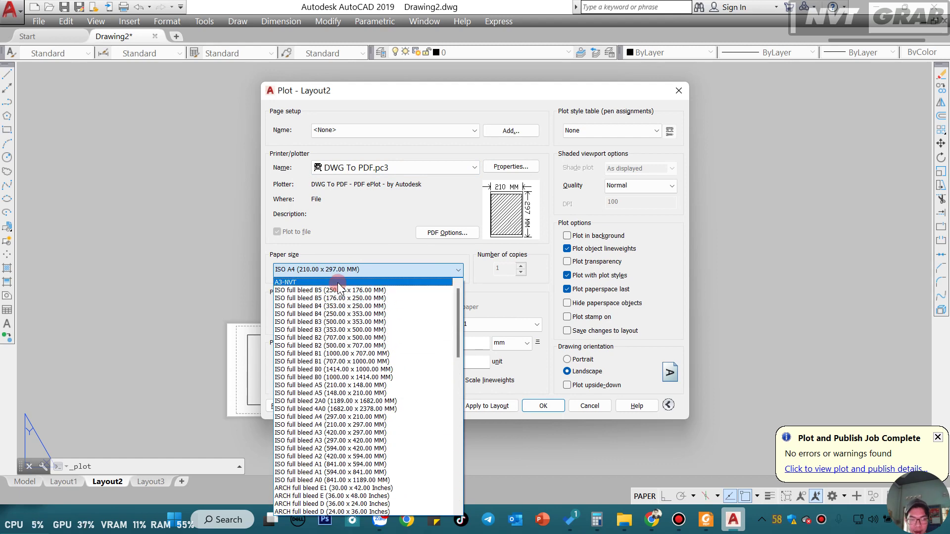
click(338, 283)
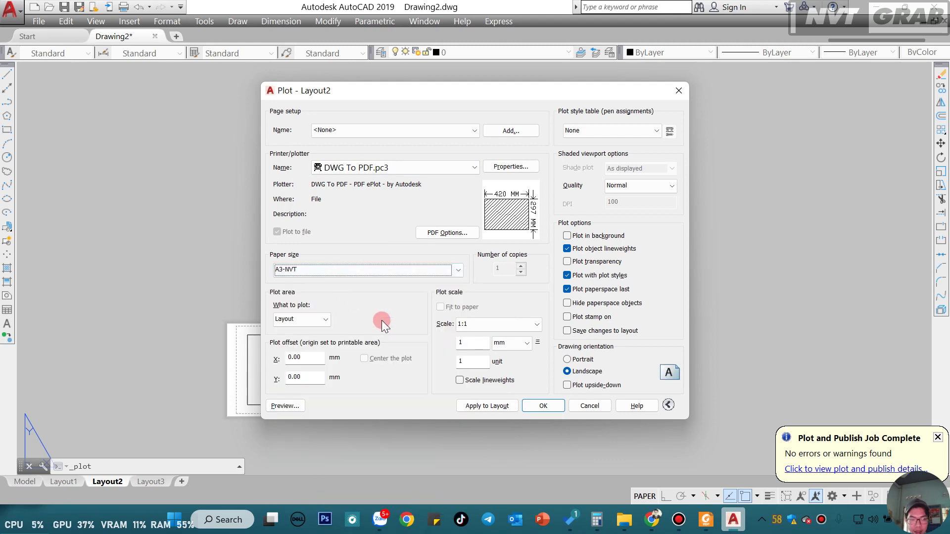
Pick a Window plot area on Layout2, then cancel without saving a file.
click(321, 320)
click(302, 354)
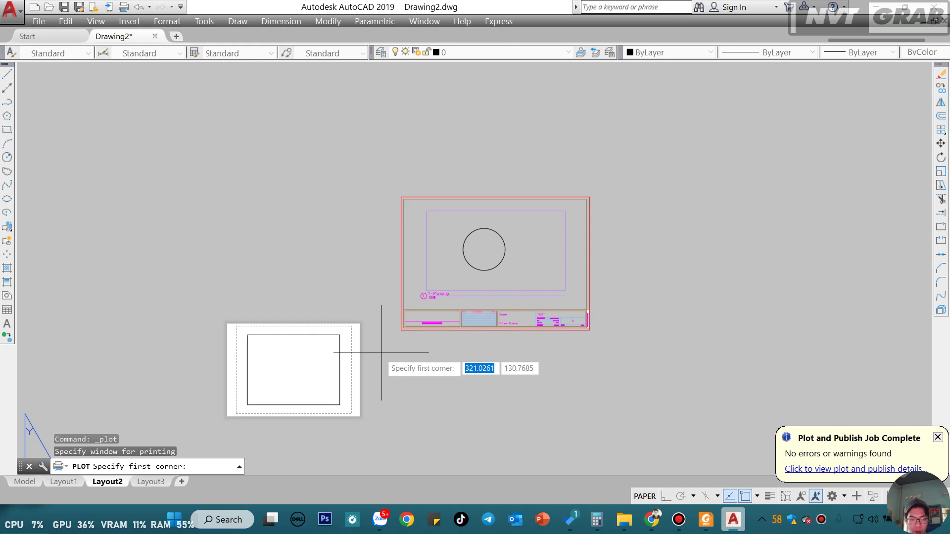
click(401, 329)
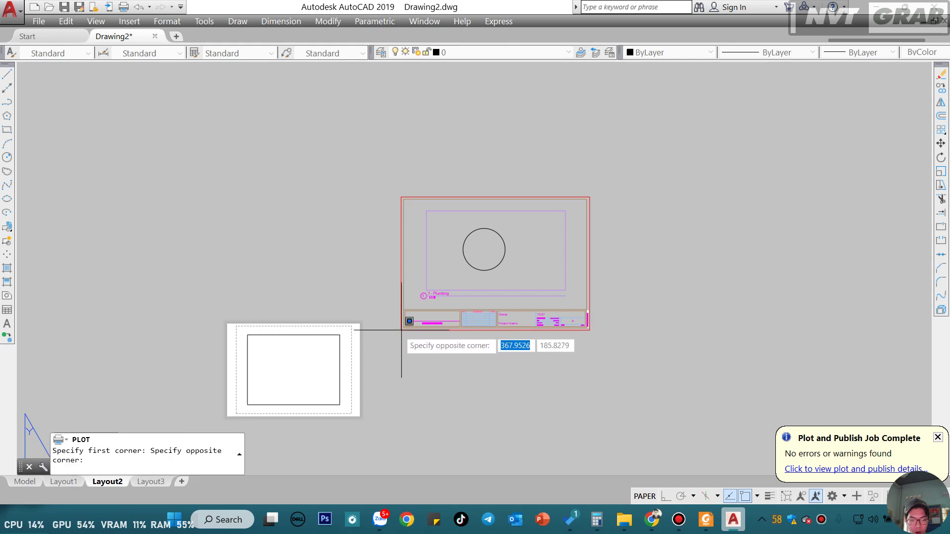
scroll(587, 199, up, 3)
click(584, 201)
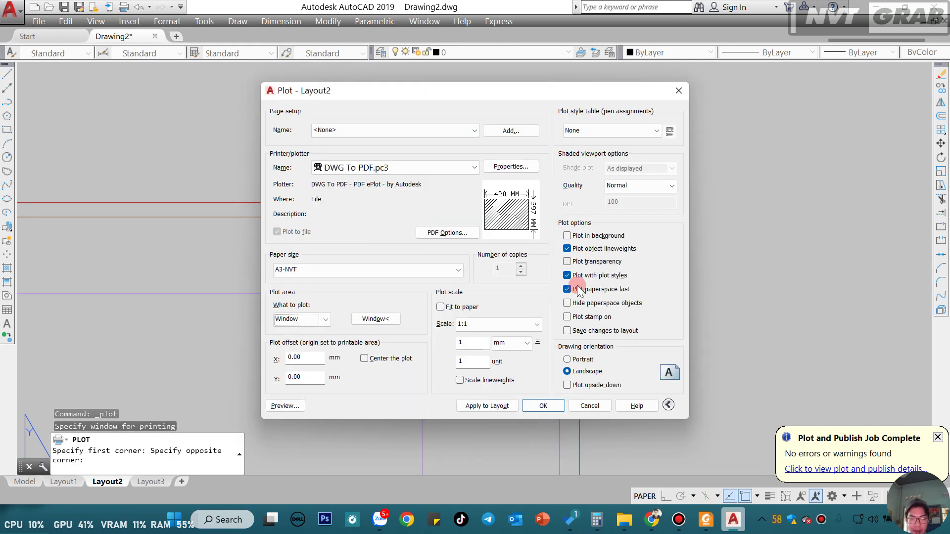
click(543, 405)
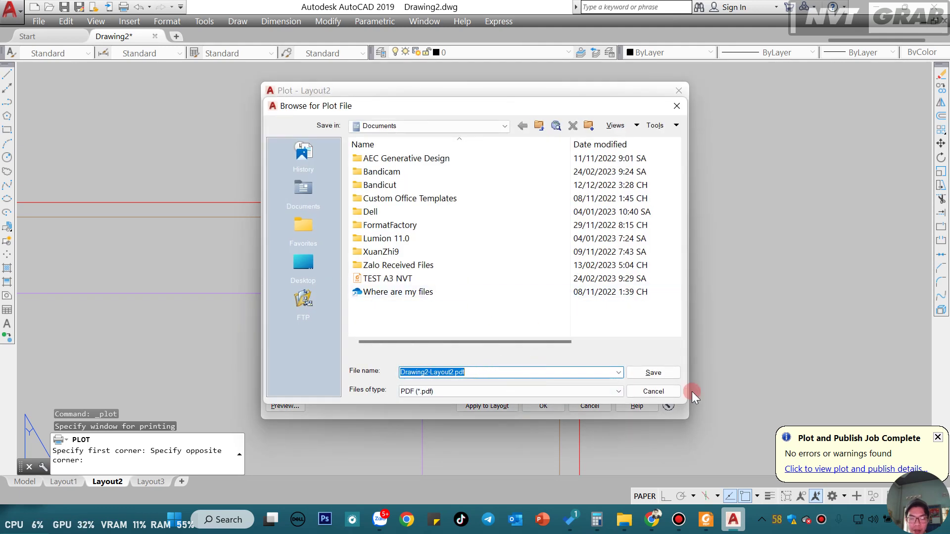
click(653, 391)
click(610, 408)
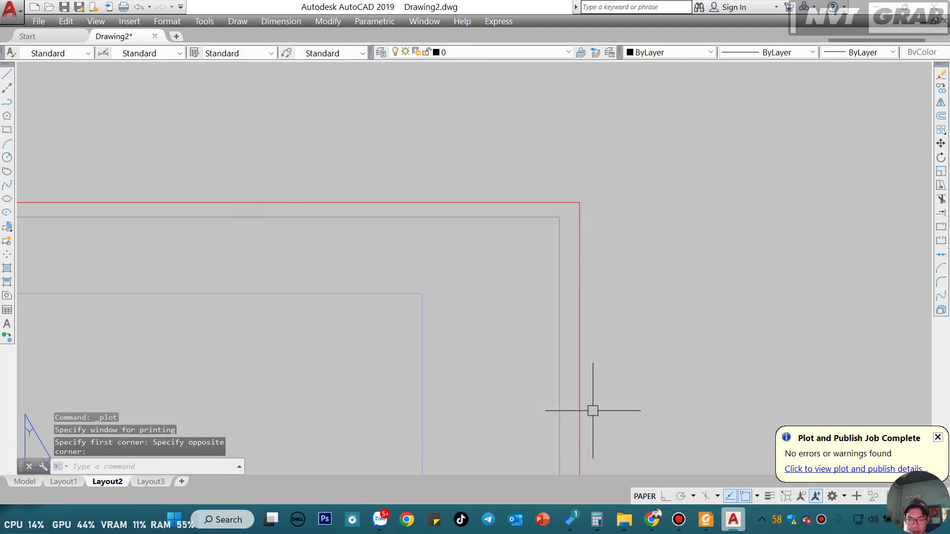
Zoom out to view the full Layout2 sheet and title block, then return to Layout1.
scroll(584, 403, down, 2)
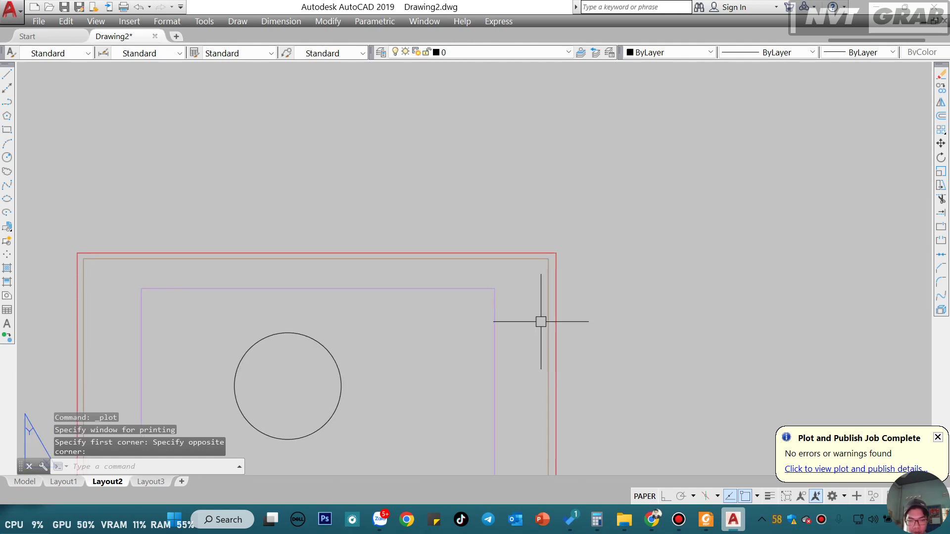
key(Escape)
key(Escape)
scroll(537, 322, down, 2)
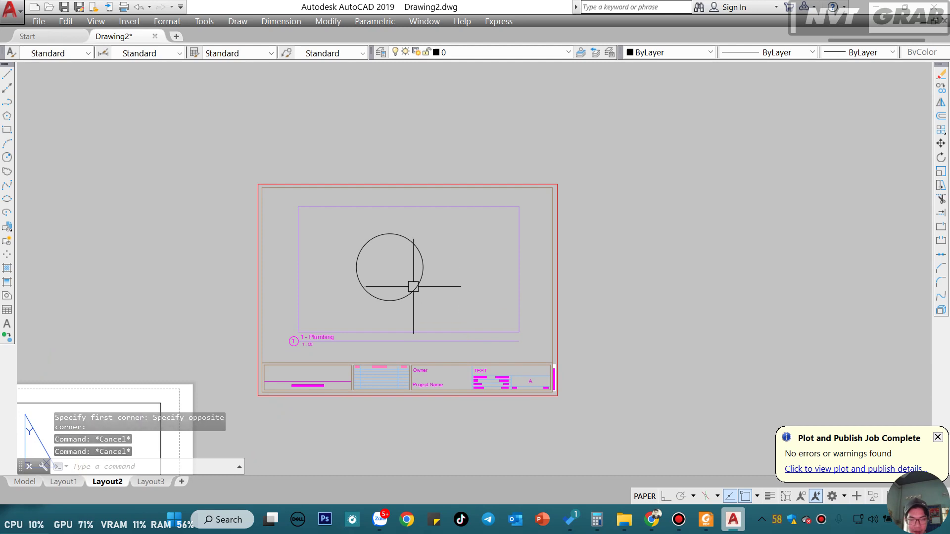
mouse_move(418, 296)
middle_down()
mouse_move(452, 312)
mouse_move(513, 255)
middle_up()
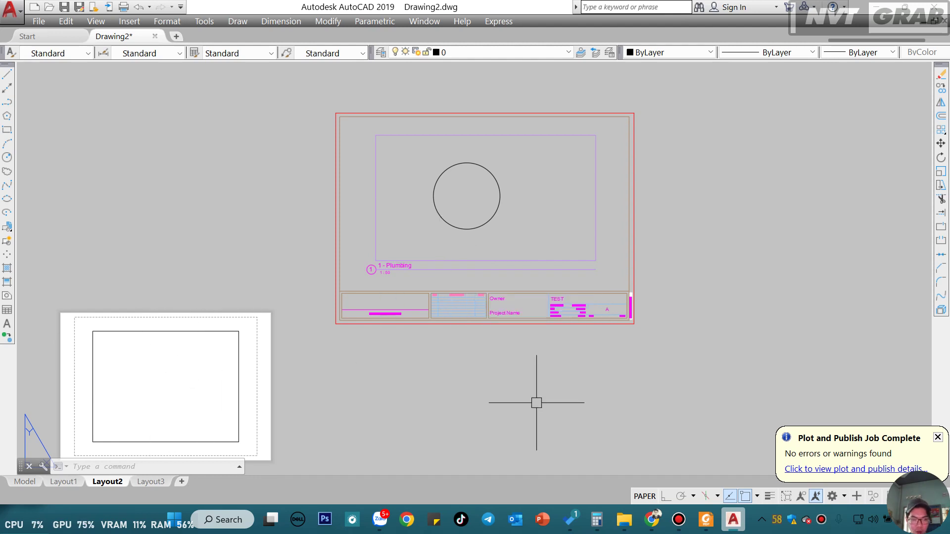
click(58, 480)
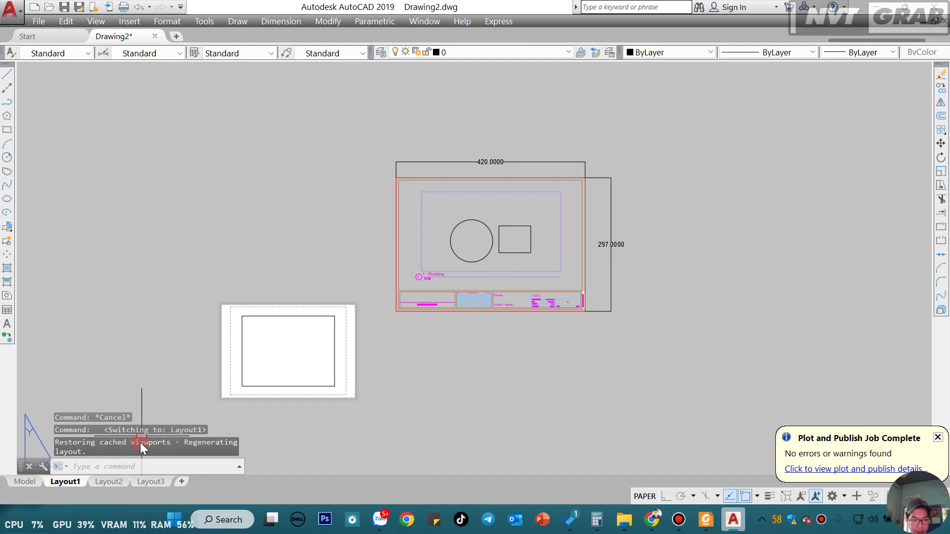
Open Layout1's Page Setup Manager and start a new page setup, proposed as Setup1.
right_click(72, 480)
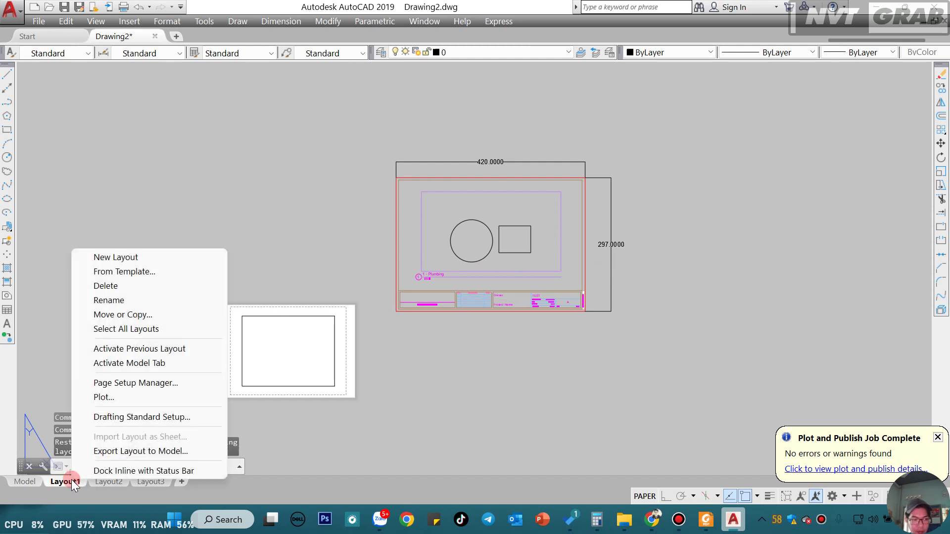
click(145, 386)
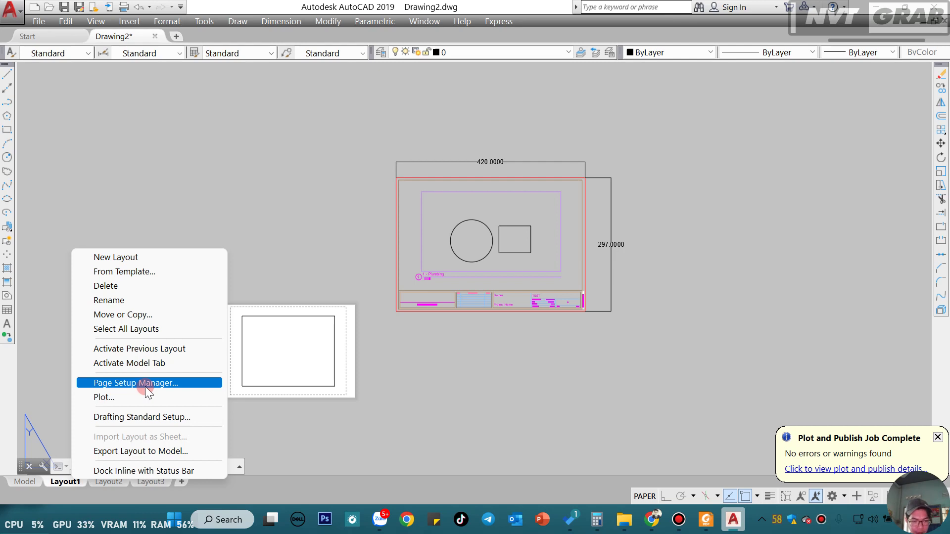
click(145, 386)
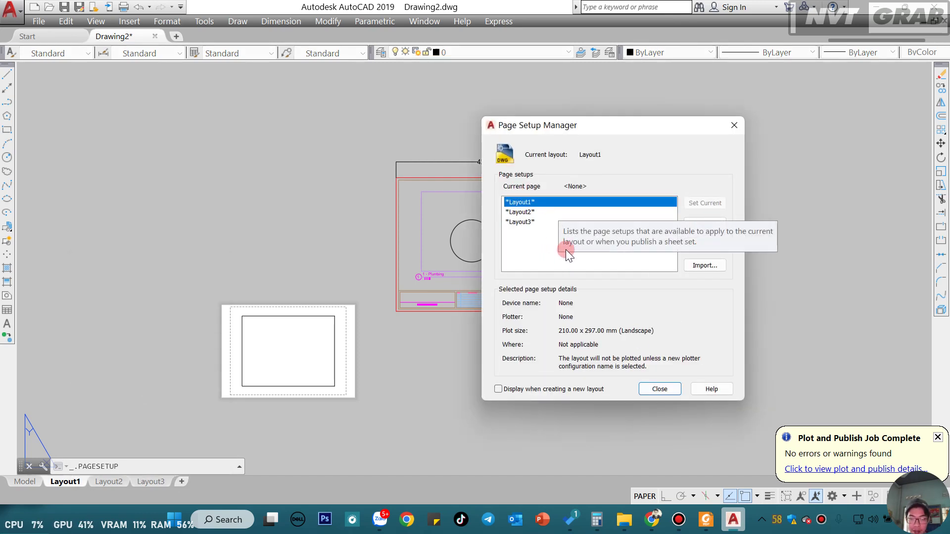
click(715, 225)
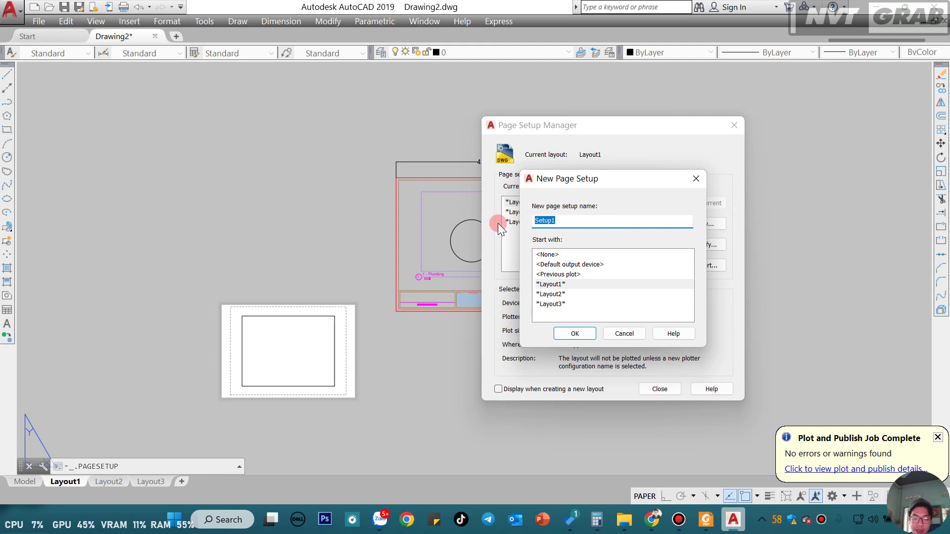
Name the new page setup IN THEO A3, using the DWG To PDF plotter and A3-NVT paper.
text(IN TH)
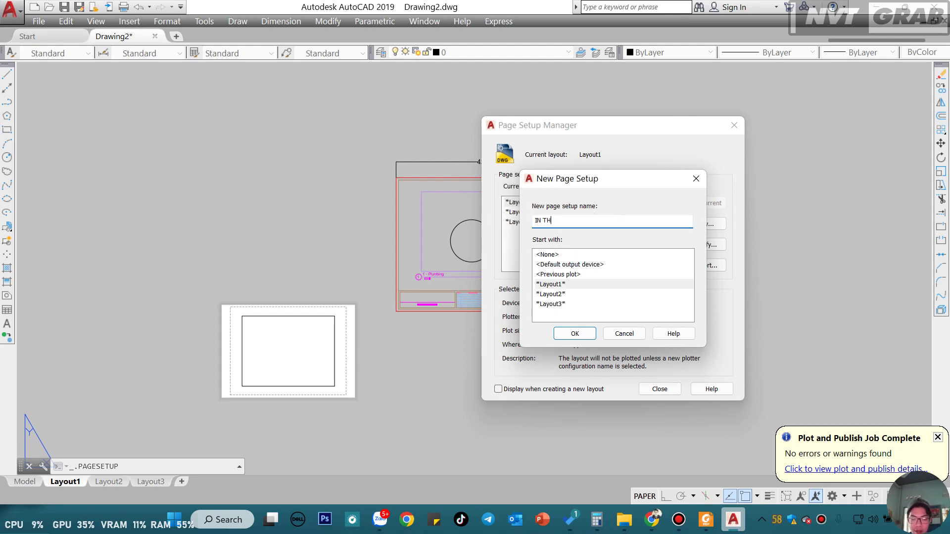
text(EO A3)
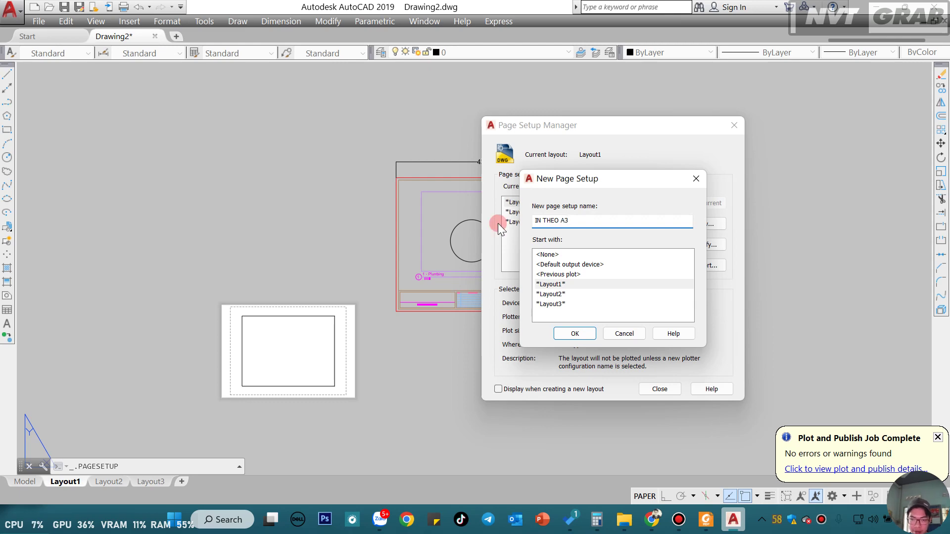
key(Return)
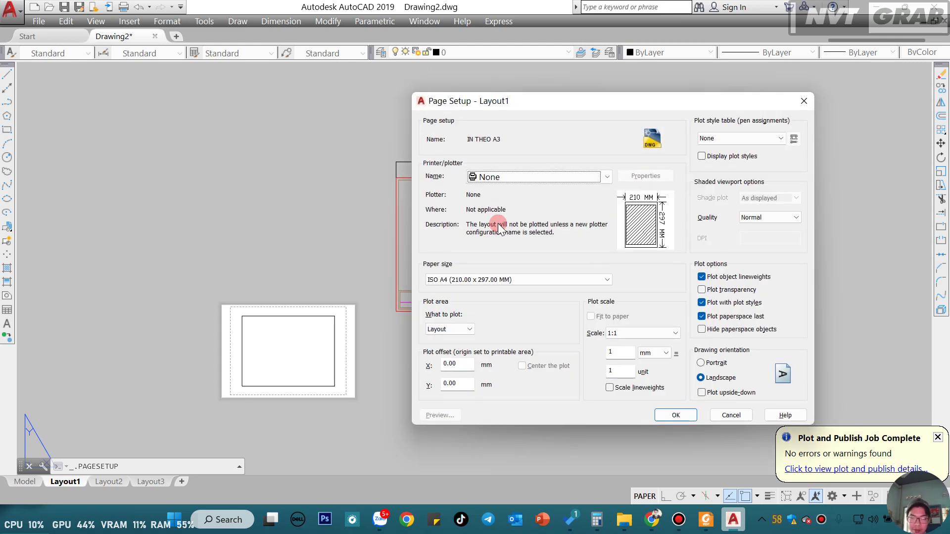
drag(619, 100, 499, 82)
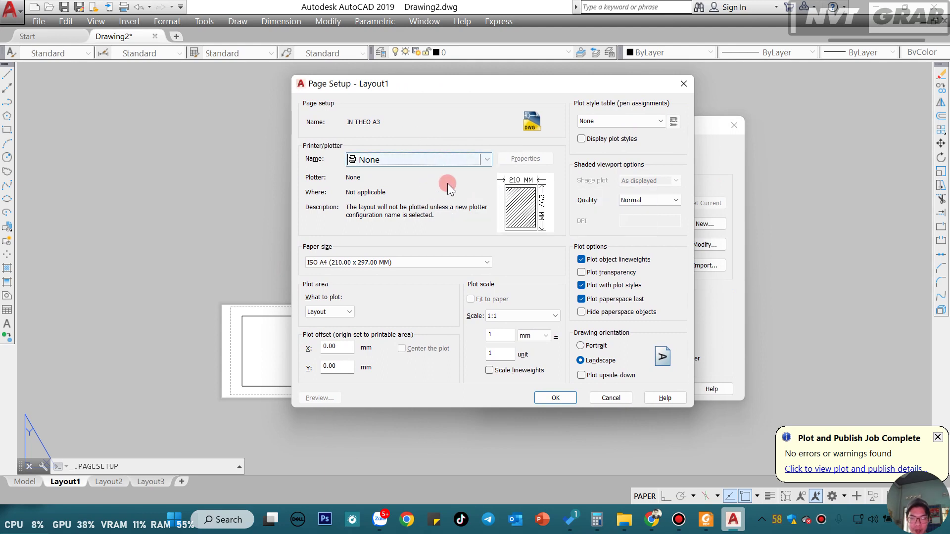
click(485, 157)
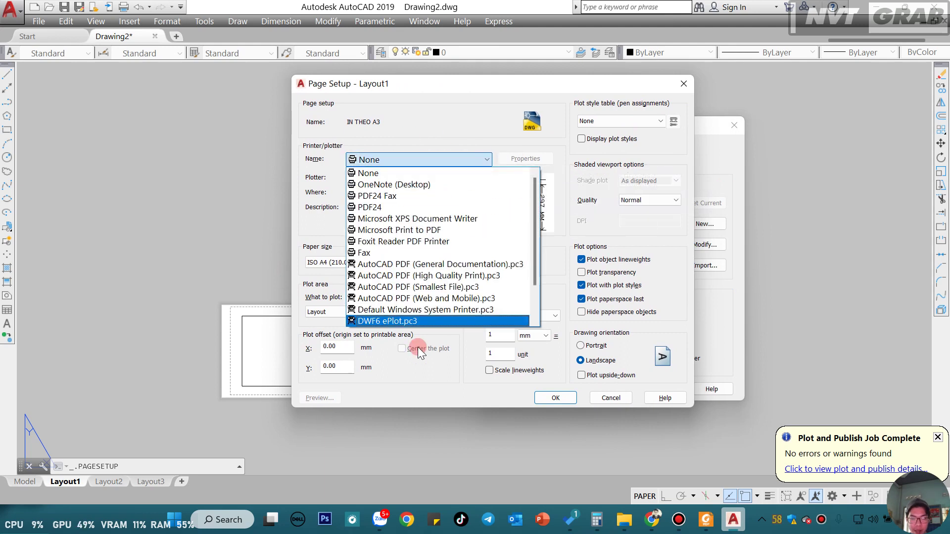
scroll(420, 313, down, 1)
click(420, 299)
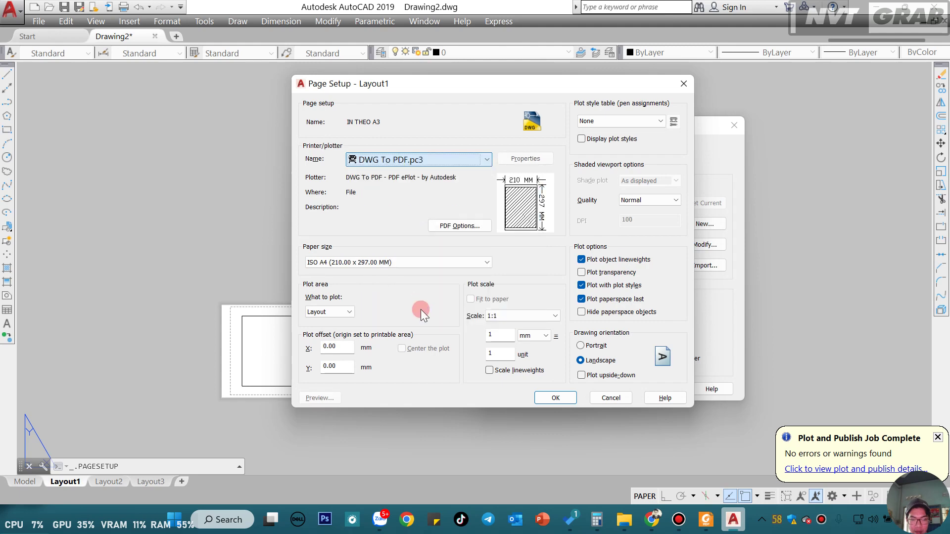
click(426, 262)
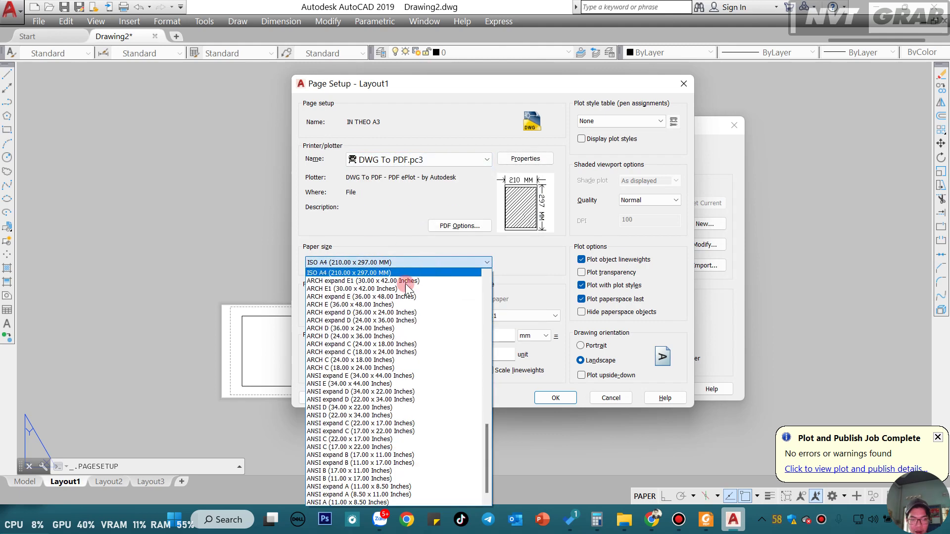
scroll(405, 292, up, 3)
scroll(405, 292, up, 3)
click(349, 273)
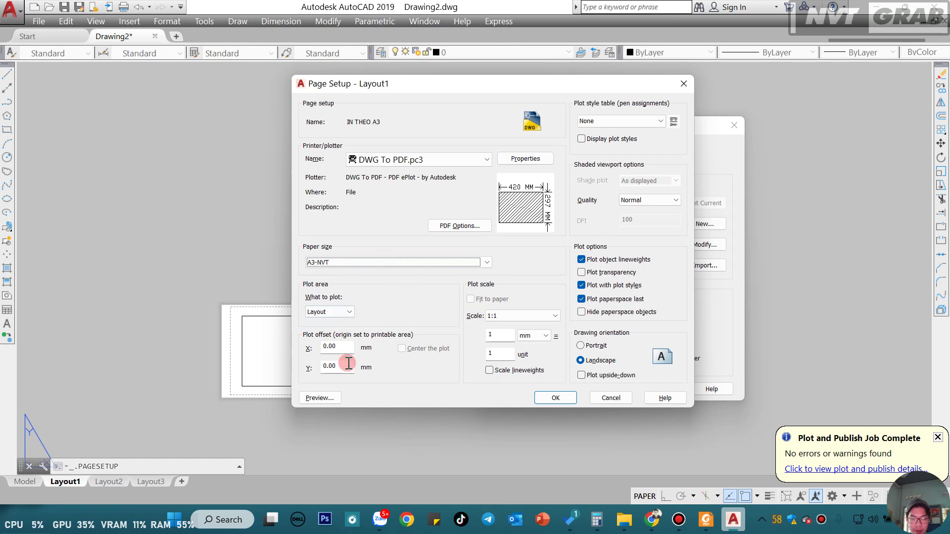
Set the plot area to a window picked around the A3 sheet, then confirm and close.
click(348, 314)
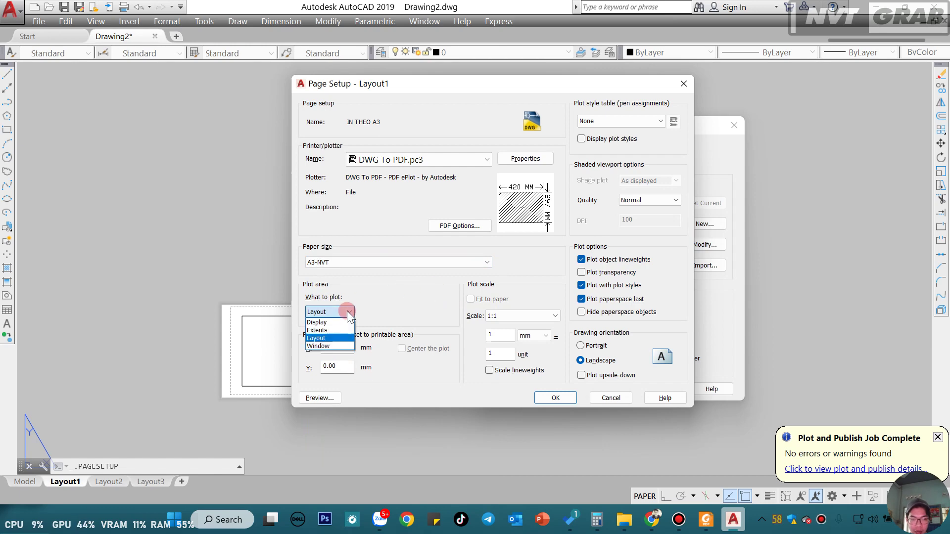
click(322, 342)
scroll(416, 310, up, 5)
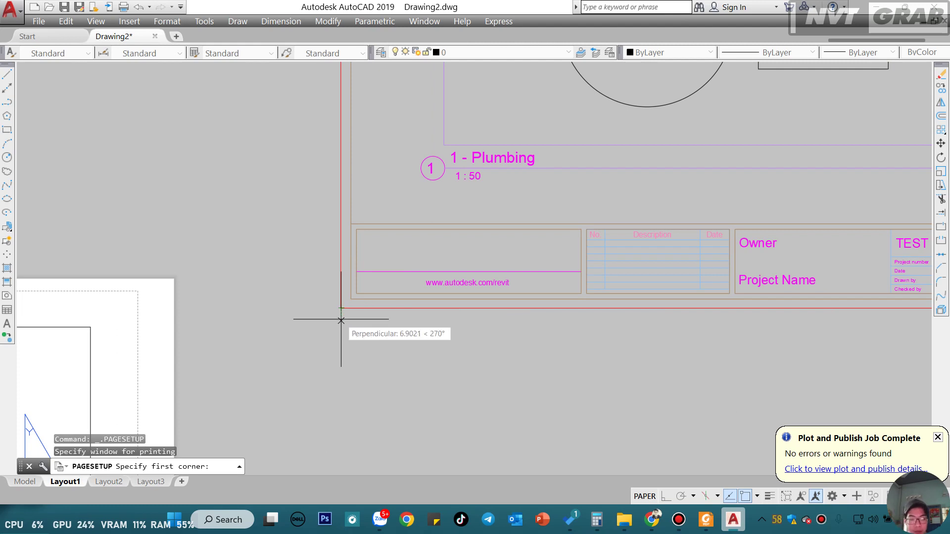
click(340, 307)
scroll(351, 297, down, 5)
scroll(580, 301, up, 3)
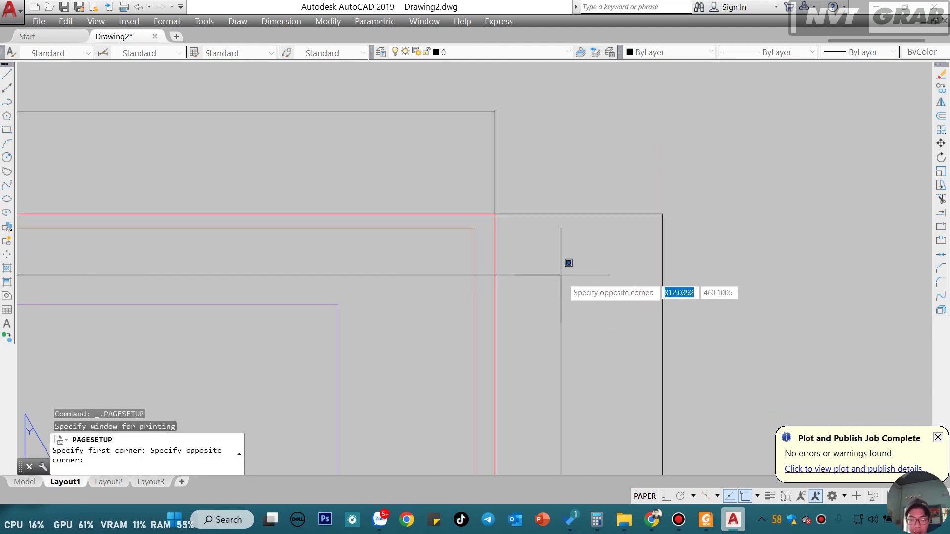
click(502, 206)
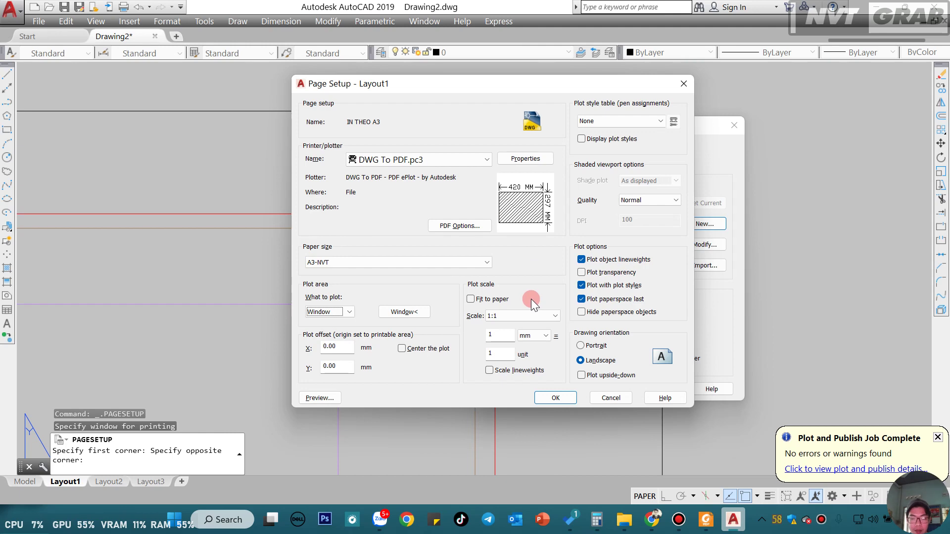
click(551, 396)
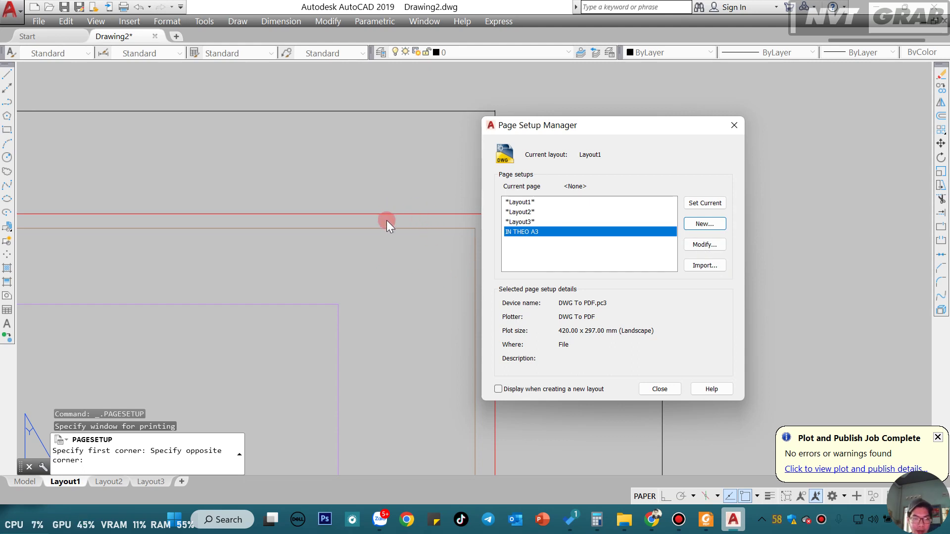
click(666, 384)
Switch to Layout2 and make IN THEO A3 its current page setup.
scroll(664, 384, down, 5)
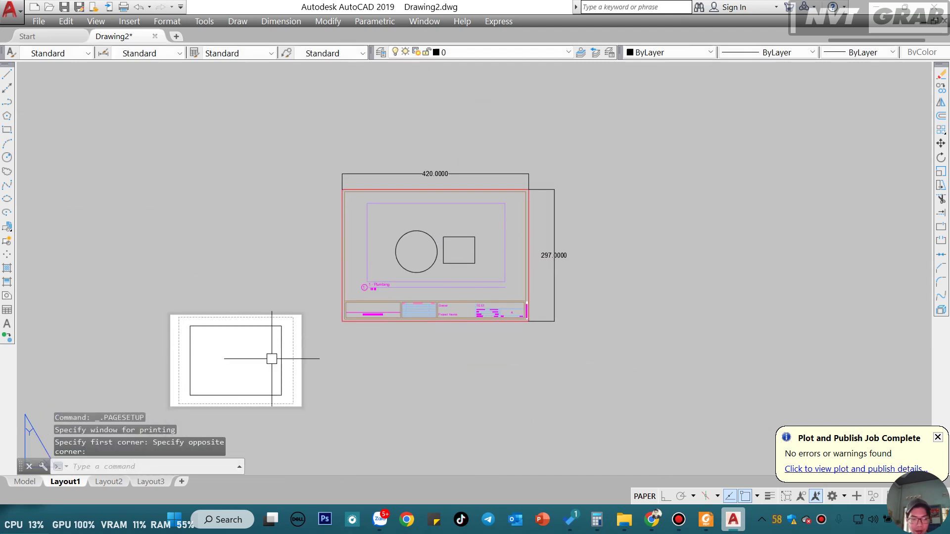
click(116, 483)
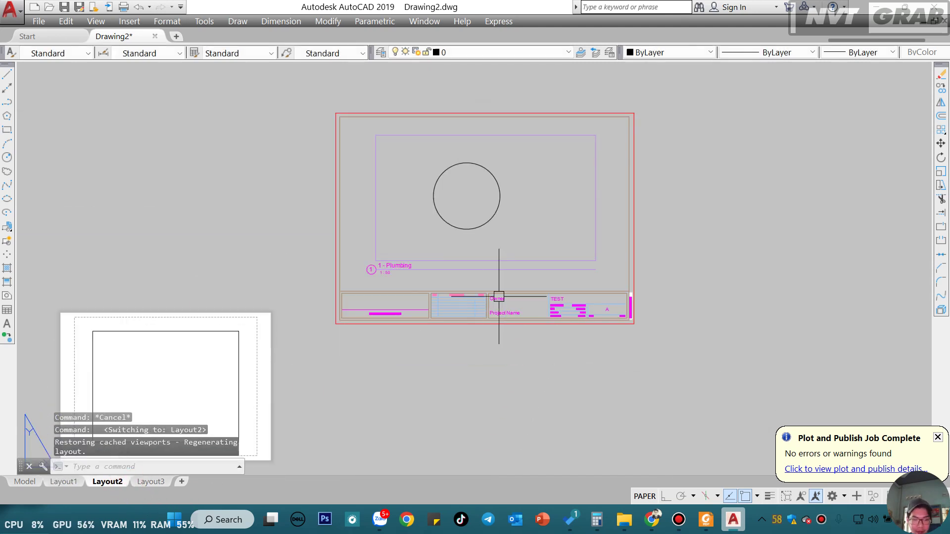
scroll(498, 297, down, 2)
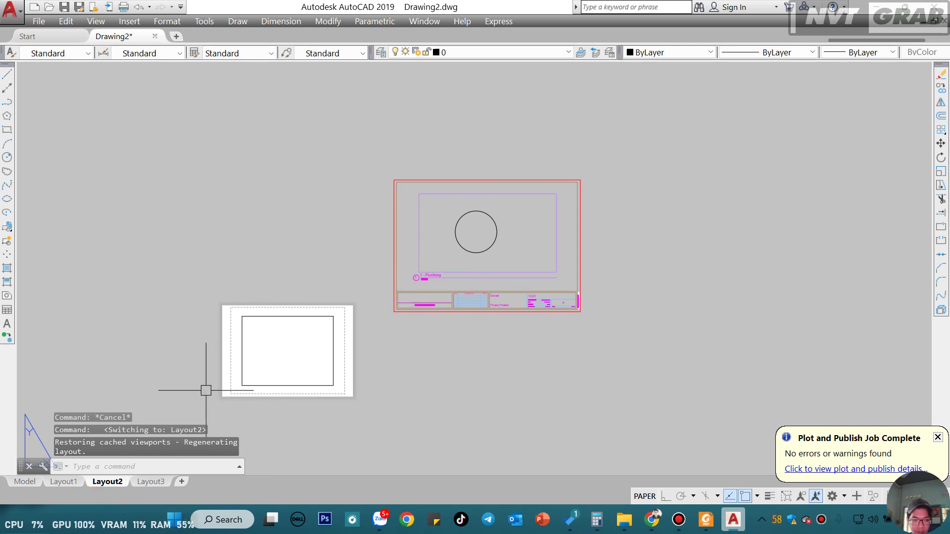
right_click(104, 482)
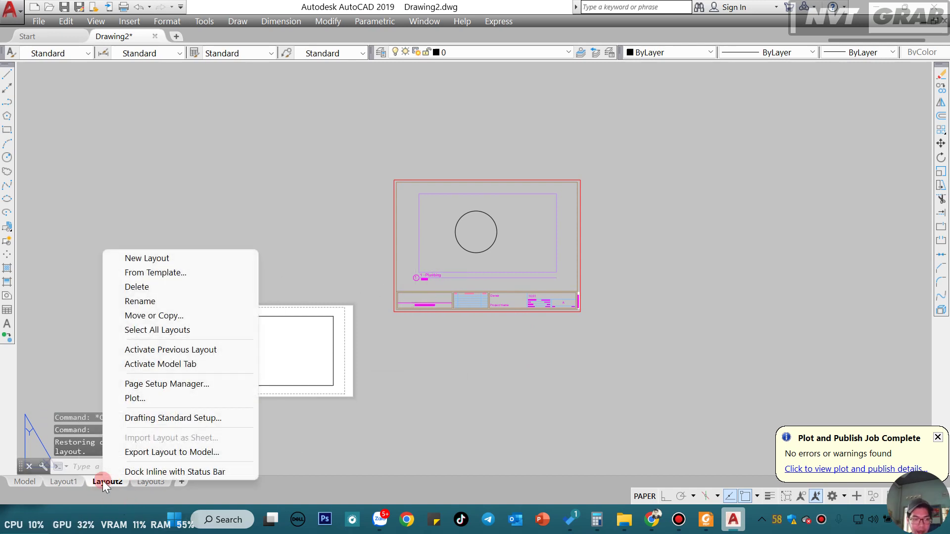
click(171, 385)
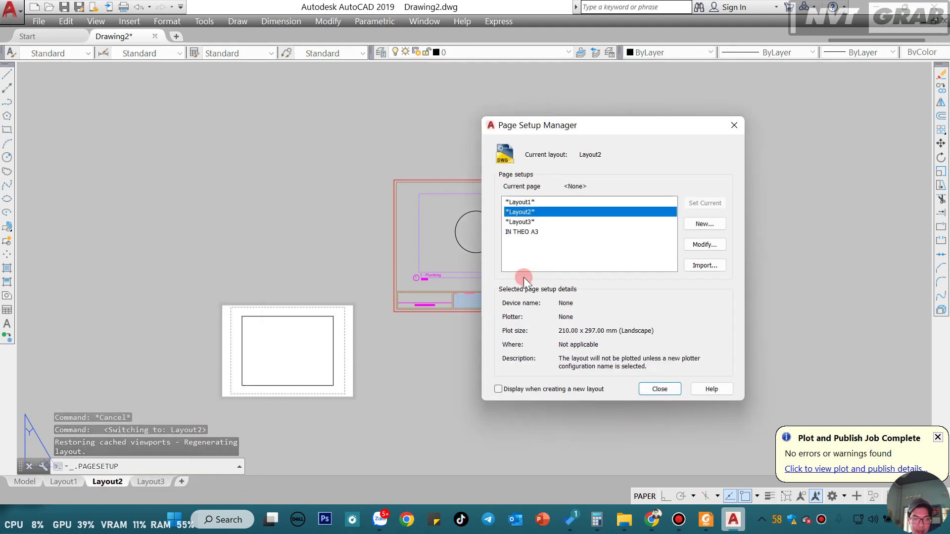
click(526, 231)
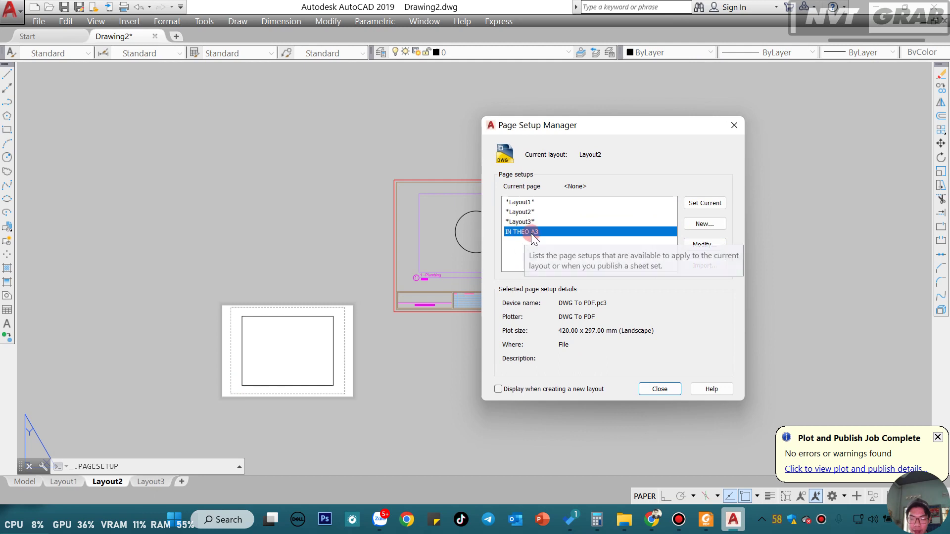
click(718, 203)
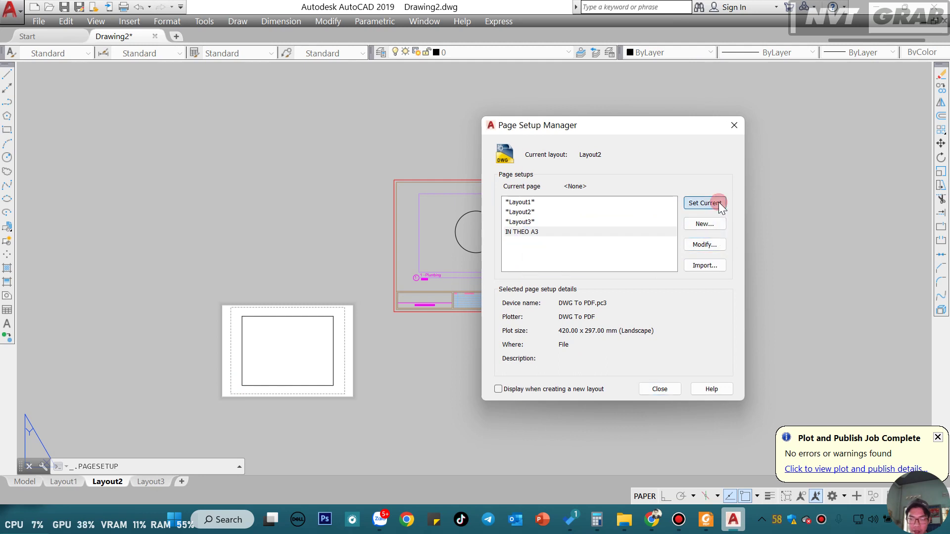
click(660, 388)
Plot Layout2 with the current settings to a PDF saved as TEST A3 2.
scroll(565, 328, down, 8)
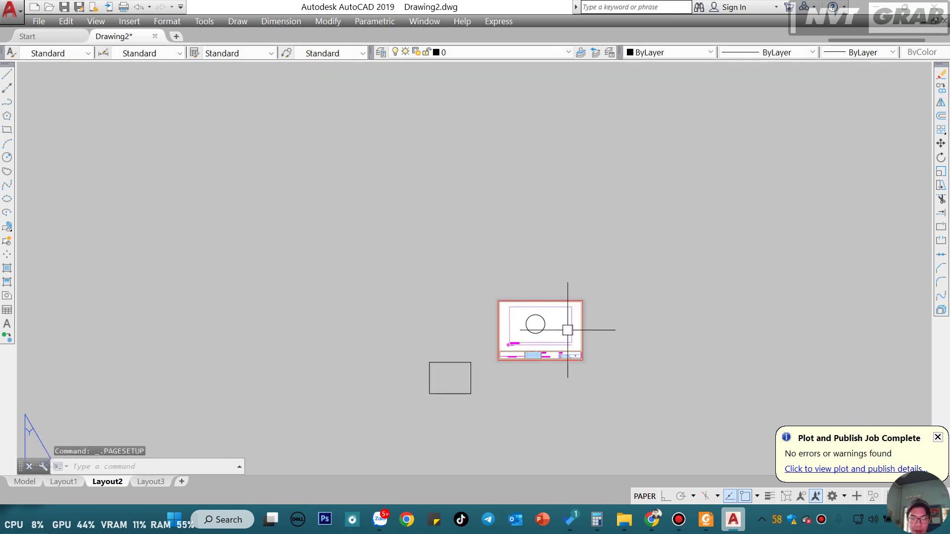
scroll(565, 328, up, 4)
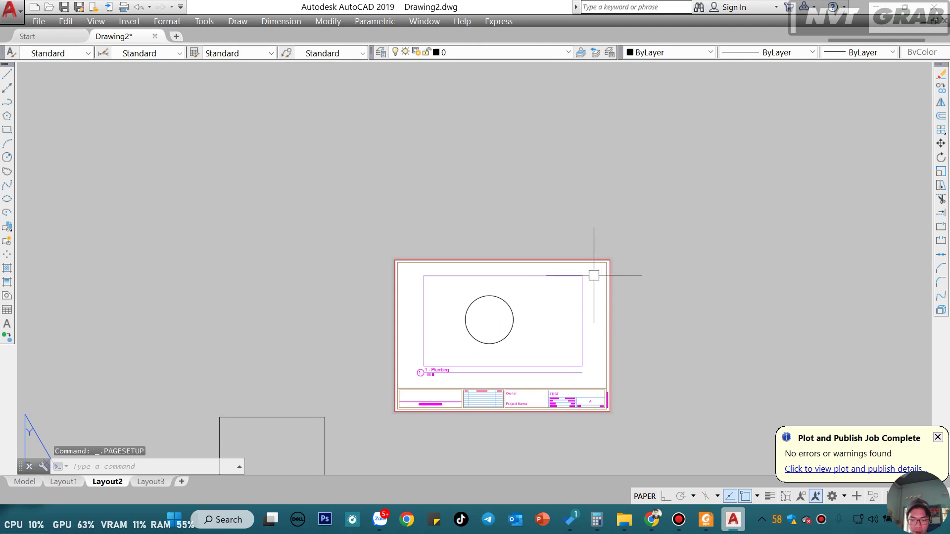
mouse_move(602, 276)
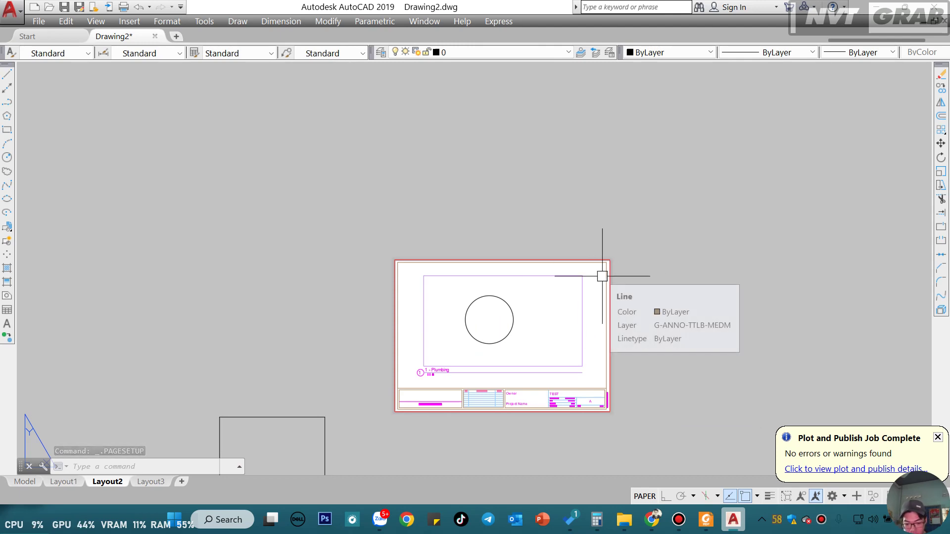
key(ctrl+p)
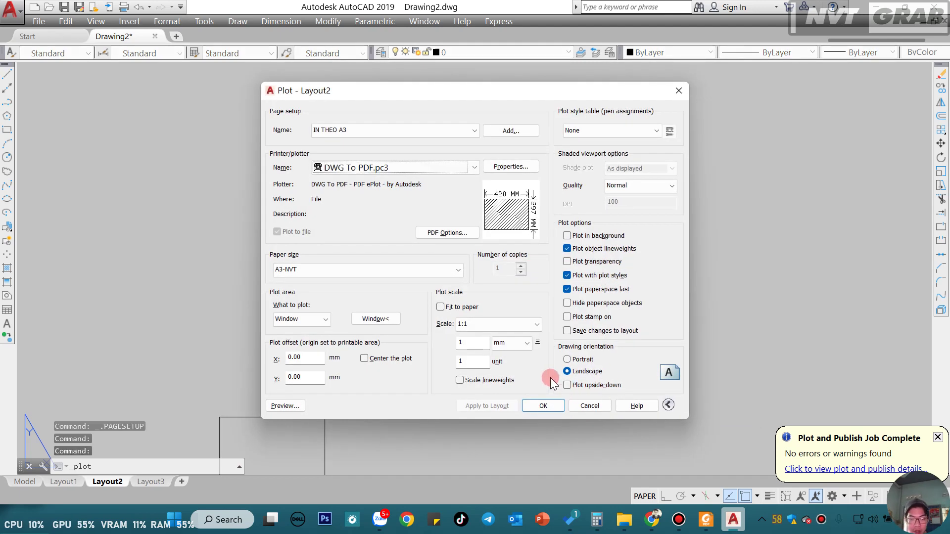
click(554, 404)
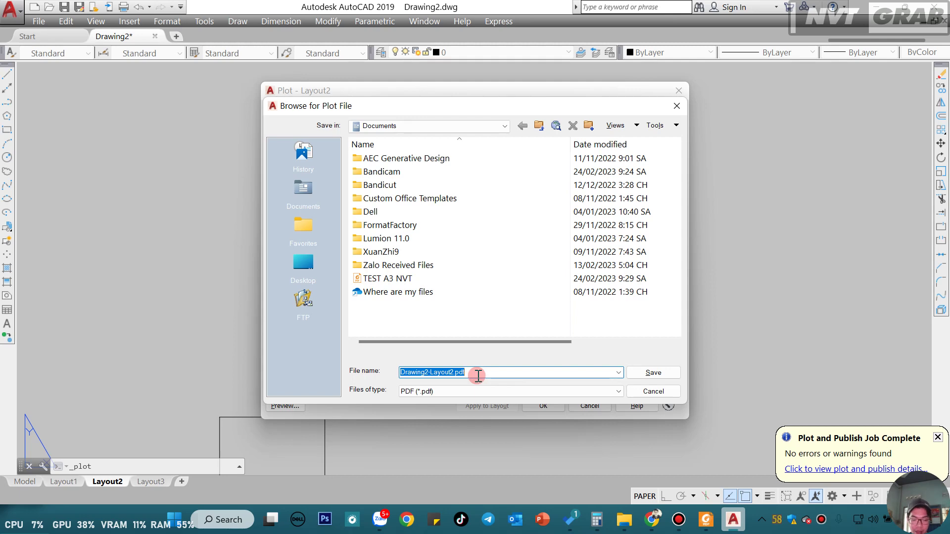
text(TEST A)
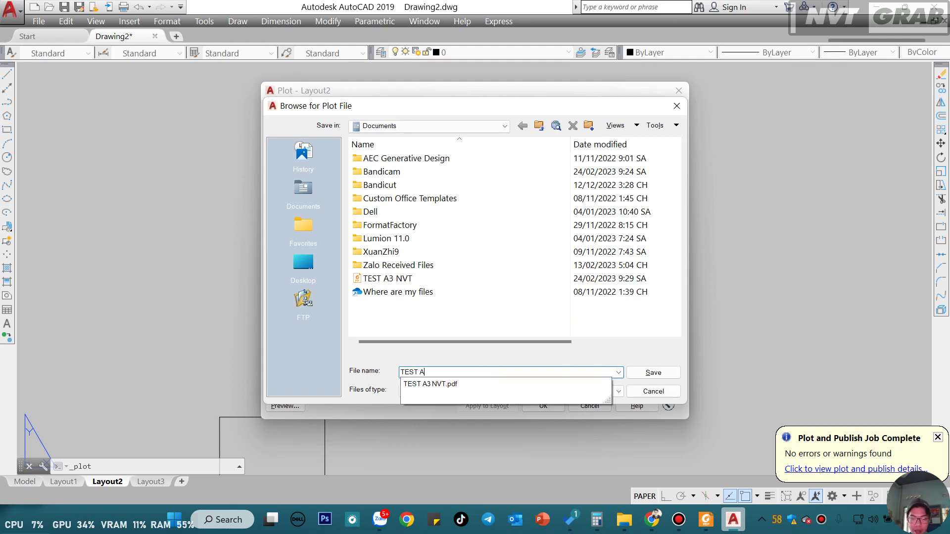
text(3 2)
key(Return)
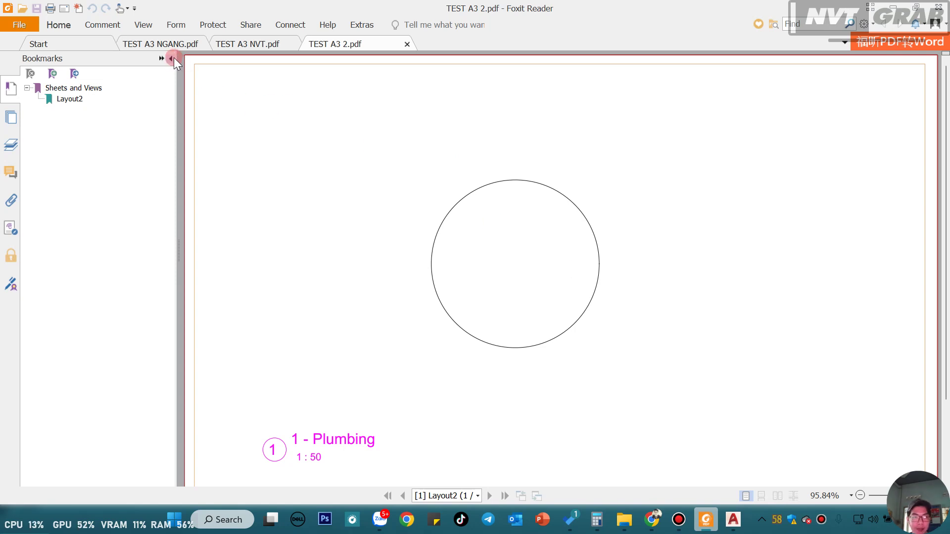
Hide Foxit's bookmarks, zoom out to the full page, then minimize Foxit and recentre the AutoCAD sheet.
click(171, 58)
ctrl+scroll(544, 266, down, 1)
ctrl+scroll(544, 265, down, 2)
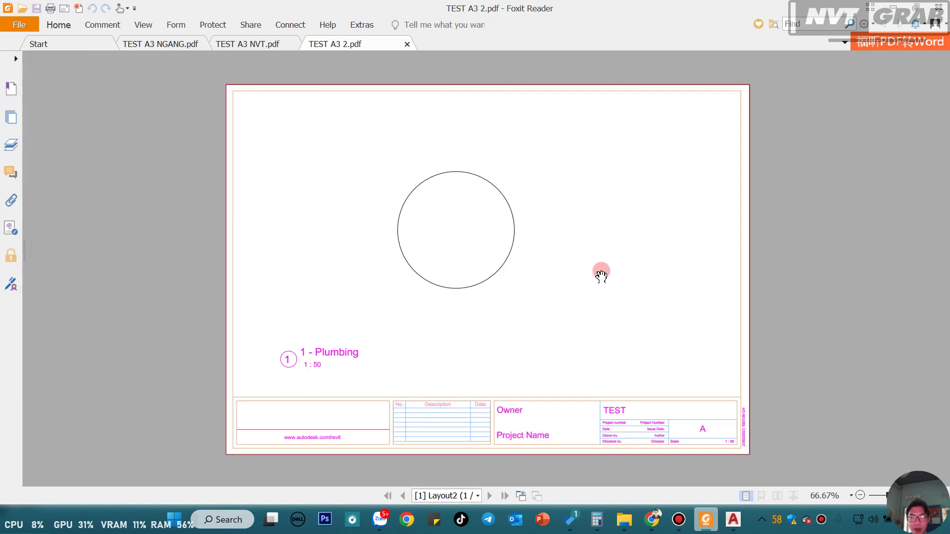
click(889, 14)
scroll(509, 333, down, 2)
middle_drag(509, 333, 460, 292)
scroll(460, 292, up, 4)
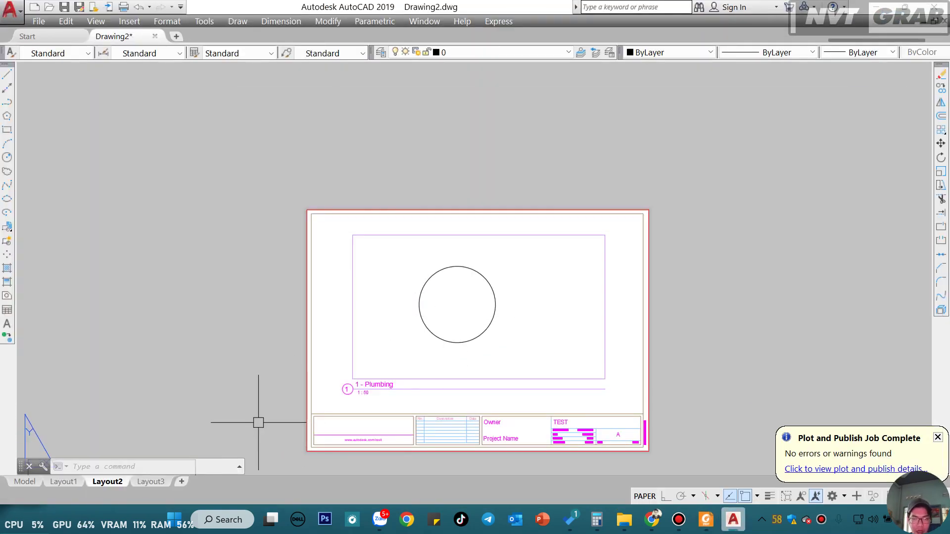
Switch to Layout3 and make IN THEO A3 its current page setup.
click(158, 482)
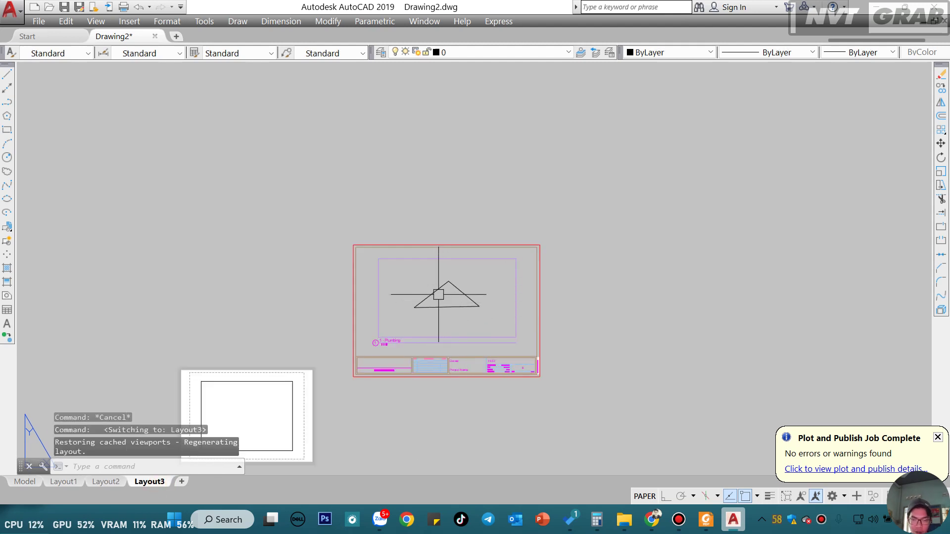
right_click(139, 483)
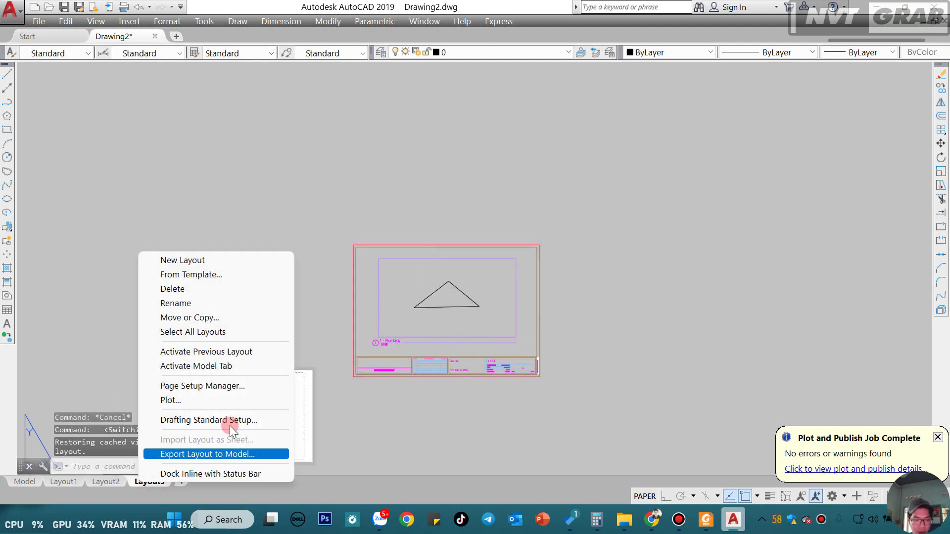
click(212, 387)
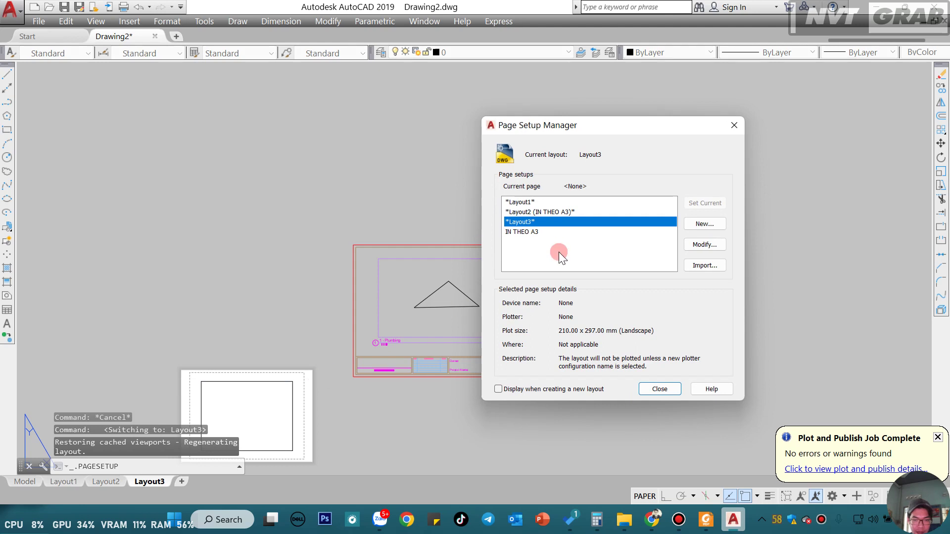
click(537, 231)
click(705, 203)
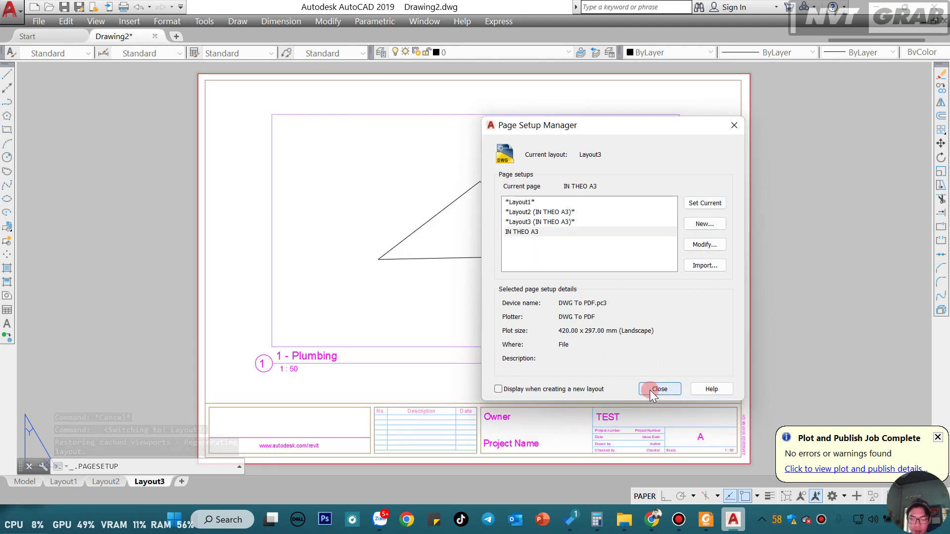
click(649, 389)
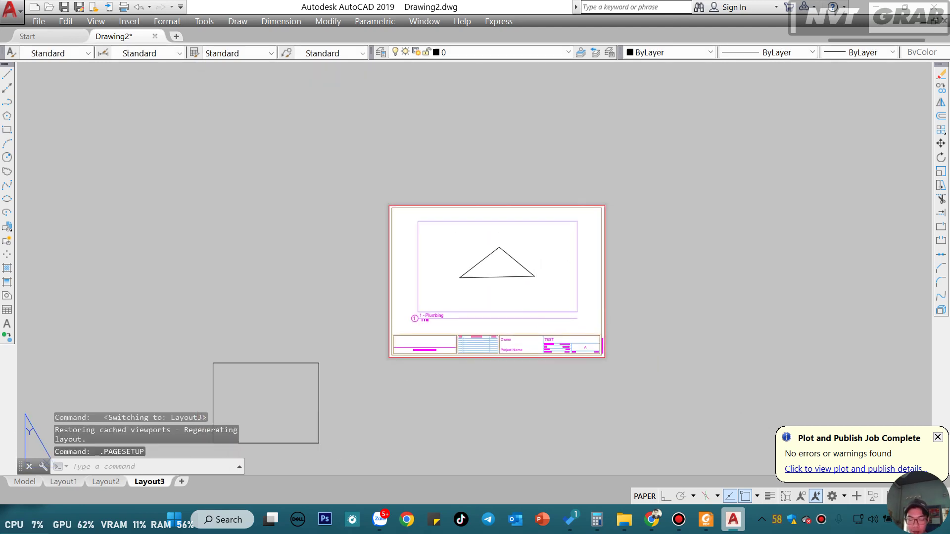
Open the Plot dialog for Layout3, close it without plotting, and shift the sheet view left.
key(ctrl+p)
click(687, 91)
key(Escape)
key(Escape)
key(Escape)
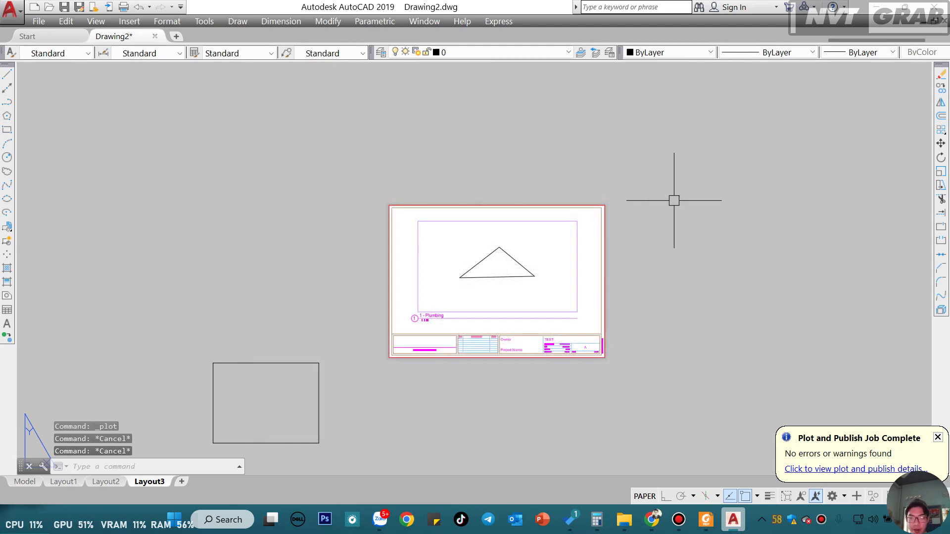
scroll(634, 218, down, 2)
scroll(626, 242, up, 2)
middle_drag(638, 238, 551, 237)
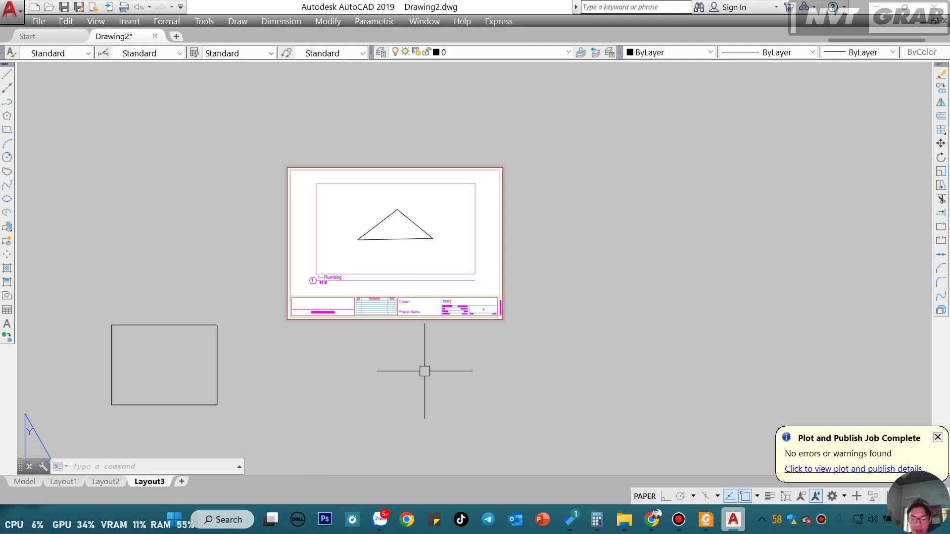
Start PUBLISH and remove the Model sheet, leaving Layout1, Layout2 and Layout3 selected.
text(PUB)
key(Return)
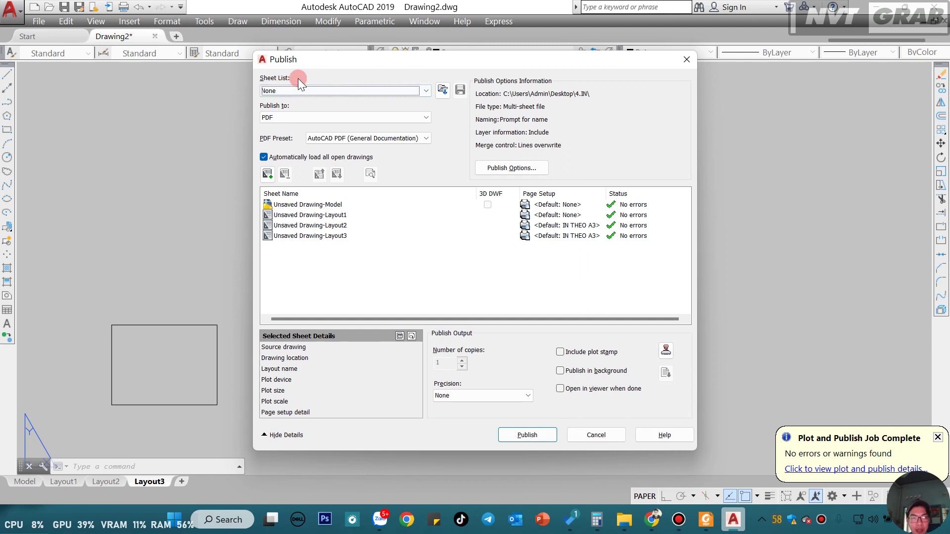
click(405, 88)
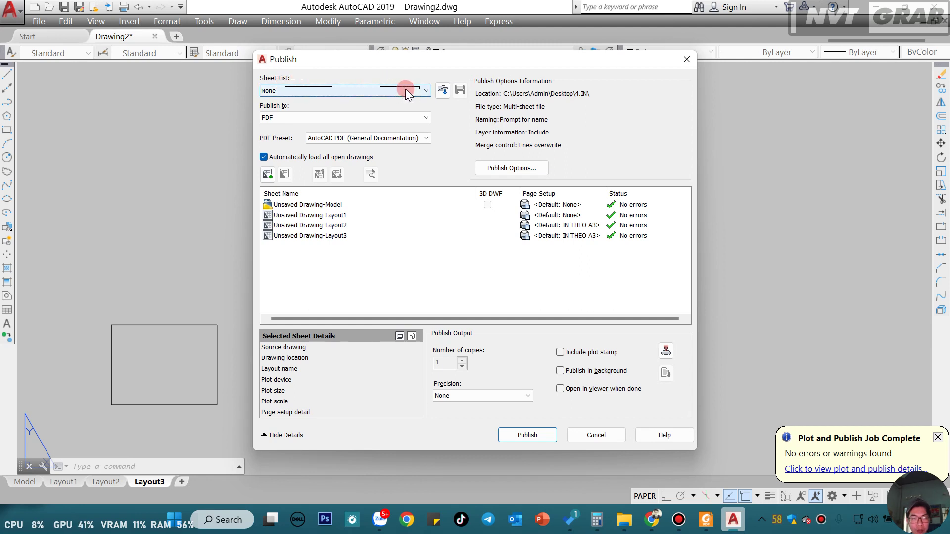
click(411, 88)
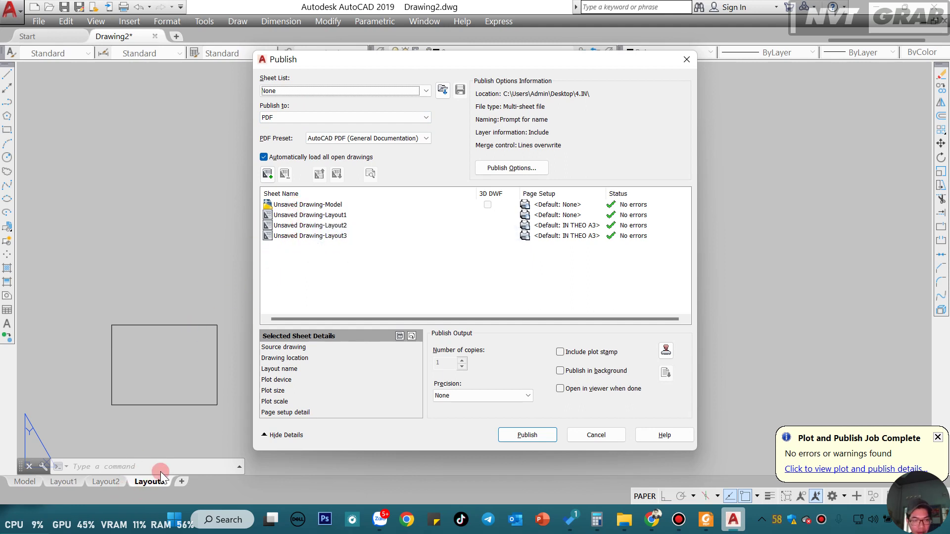
click(324, 205)
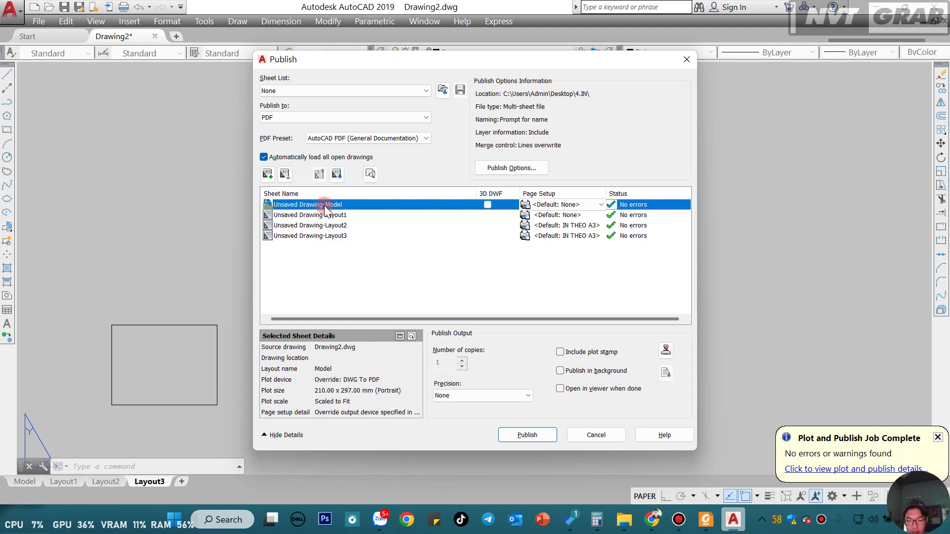
key(Delete)
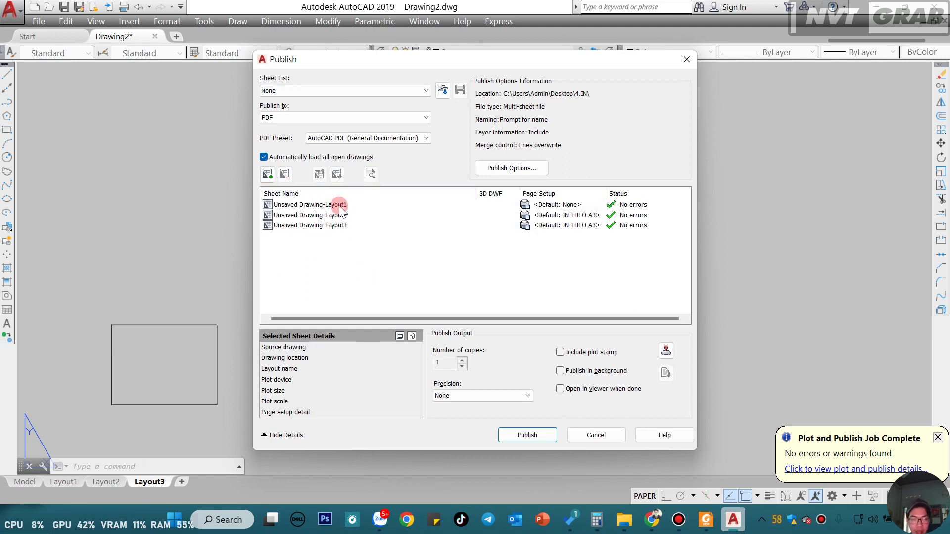
shift+click(361, 225)
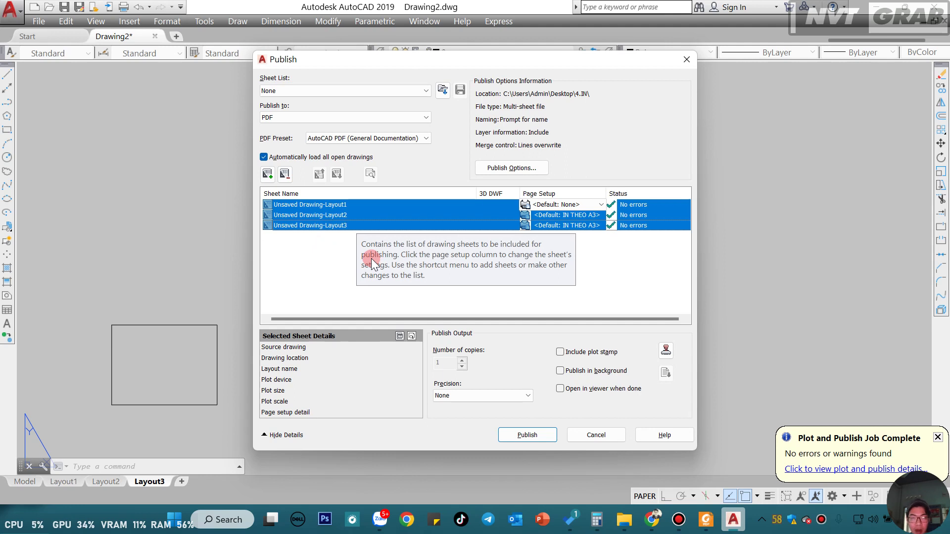
click(459, 92)
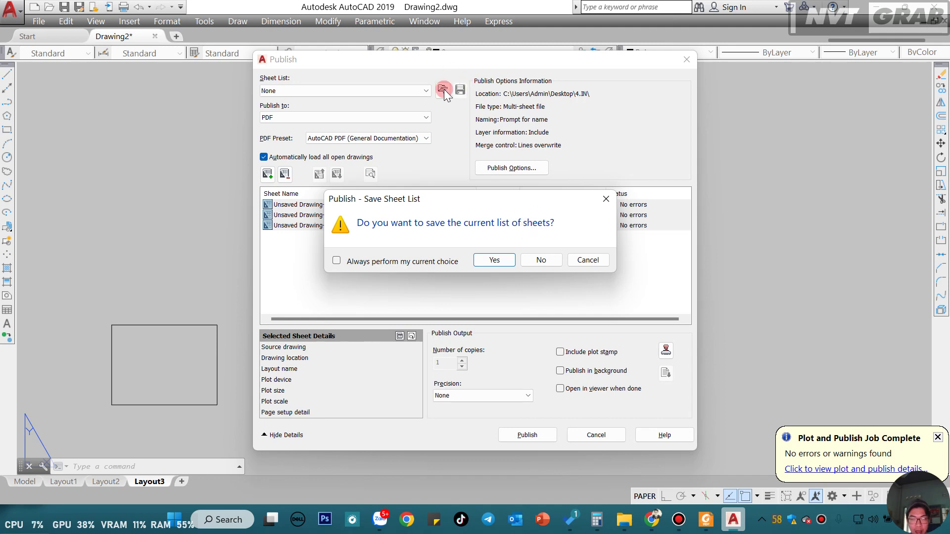
click(508, 262)
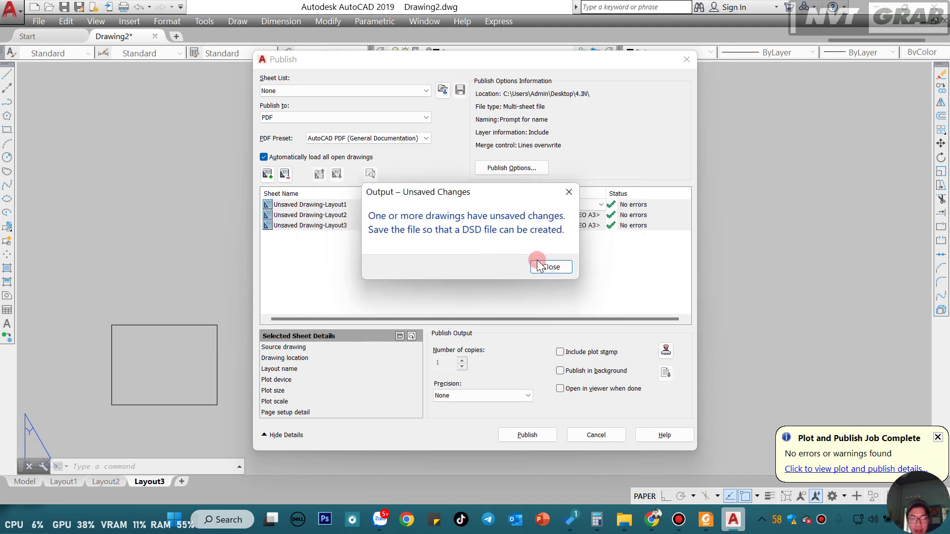
click(557, 267)
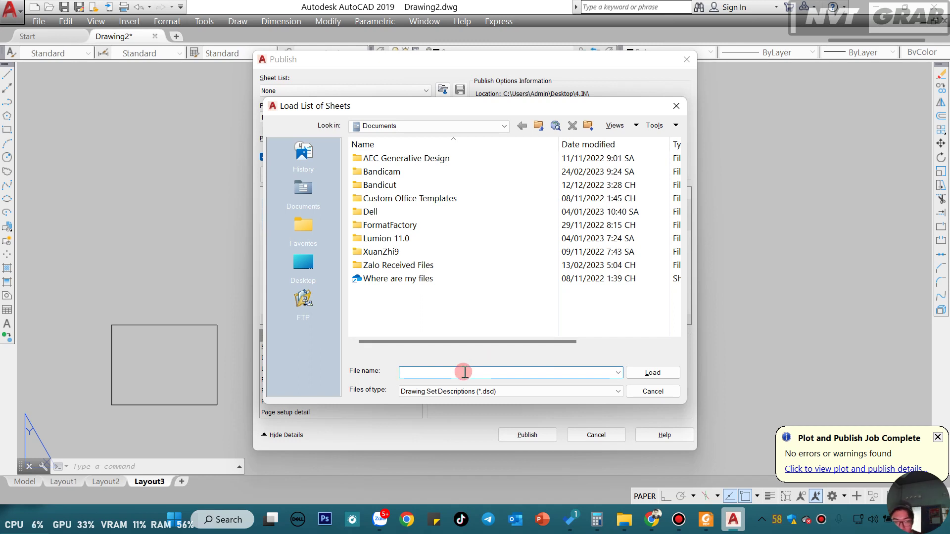
click(317, 264)
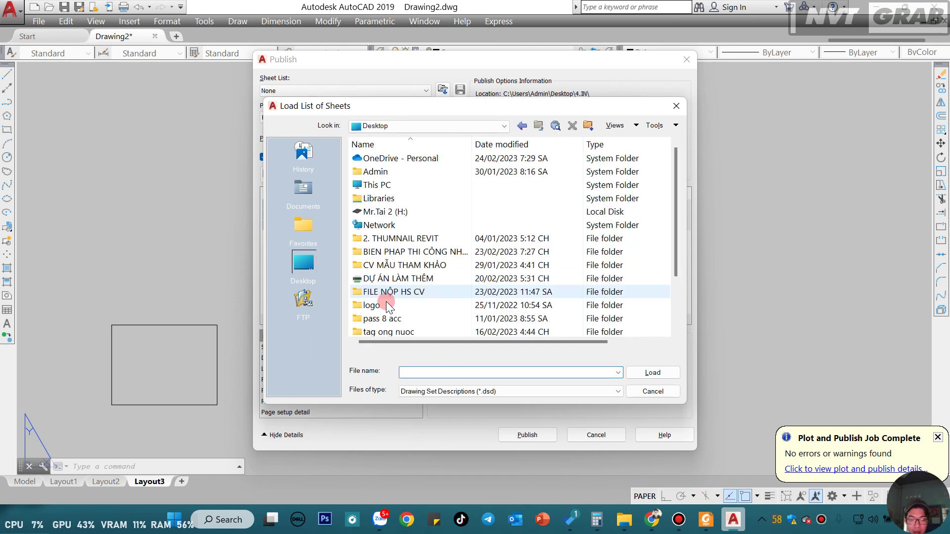
click(653, 391)
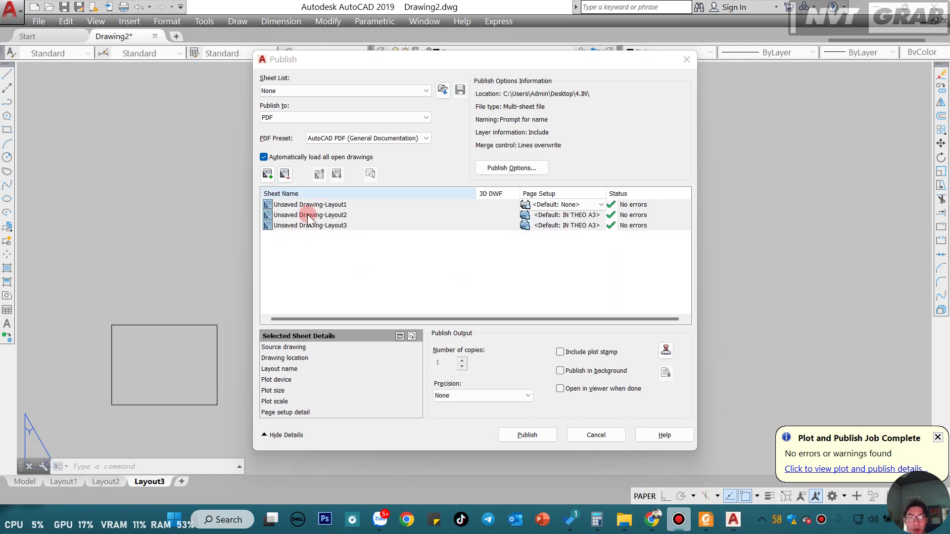
Reselect the three layout sheets and start publishing them to PDF.
click(345, 226)
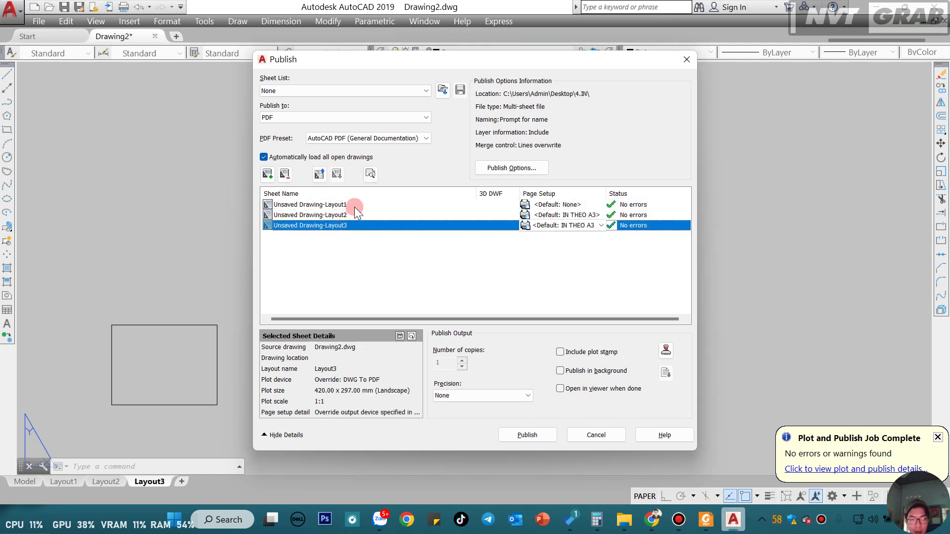
shift+click(354, 207)
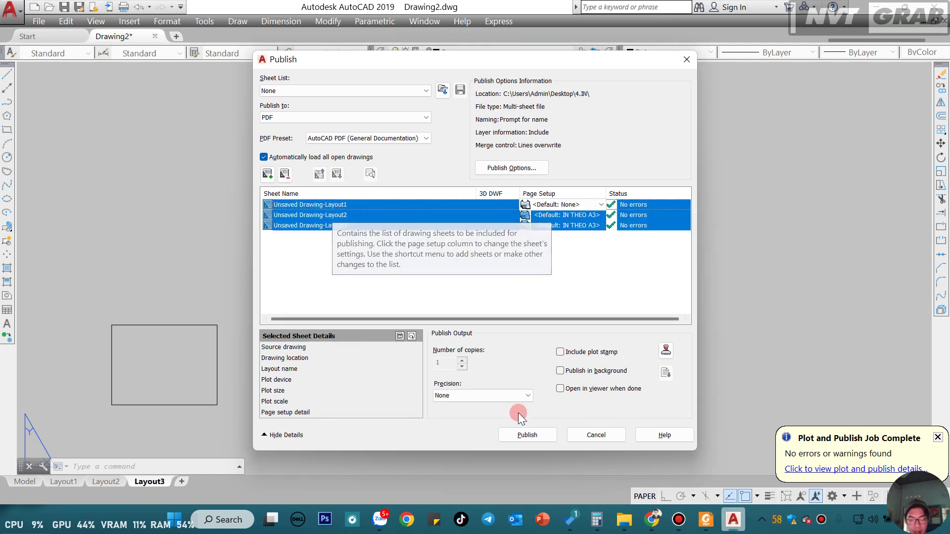
click(529, 435)
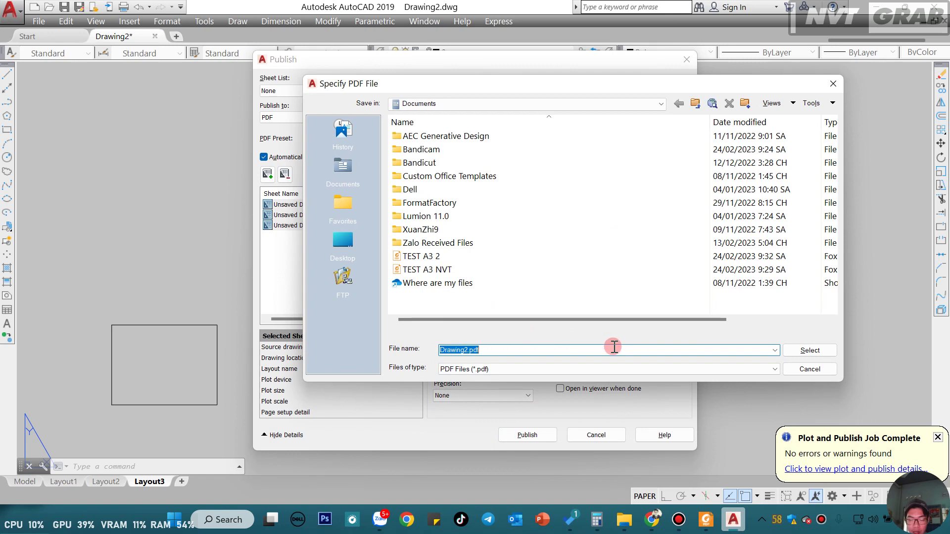
scroll(546, 267, right, 3)
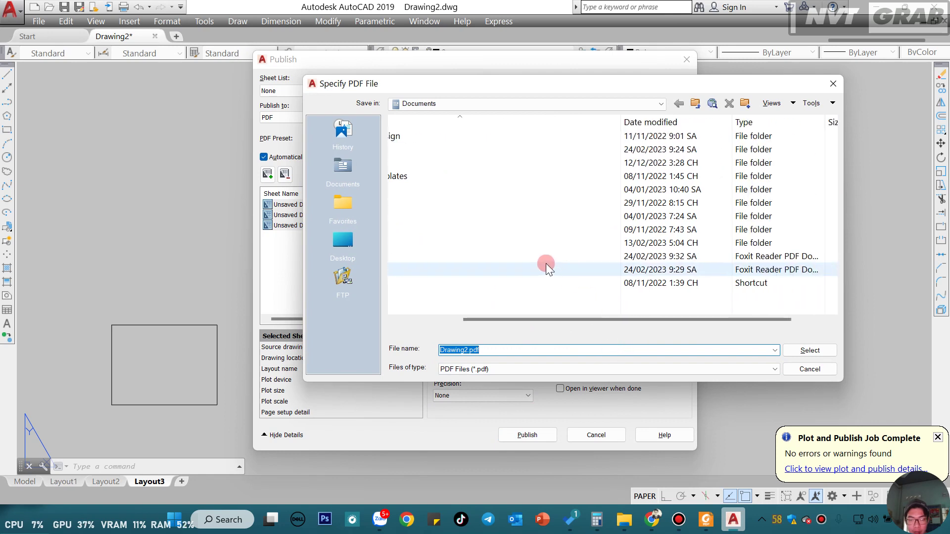
scroll(545, 262, left, 2)
scroll(545, 260, left, 1)
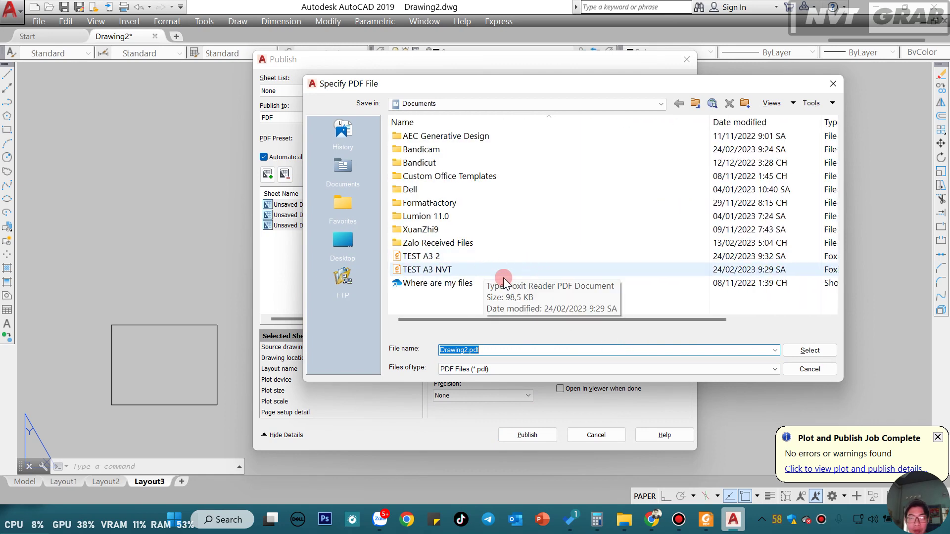
Create a TEST IN LAYOUT folder on the Desktop and save the PDF there.
click(344, 242)
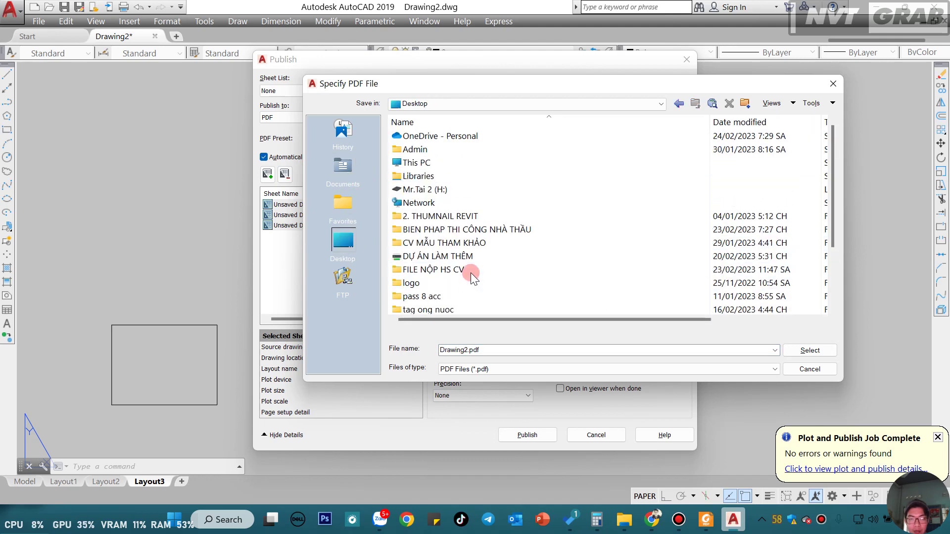
scroll(470, 272, down, 2)
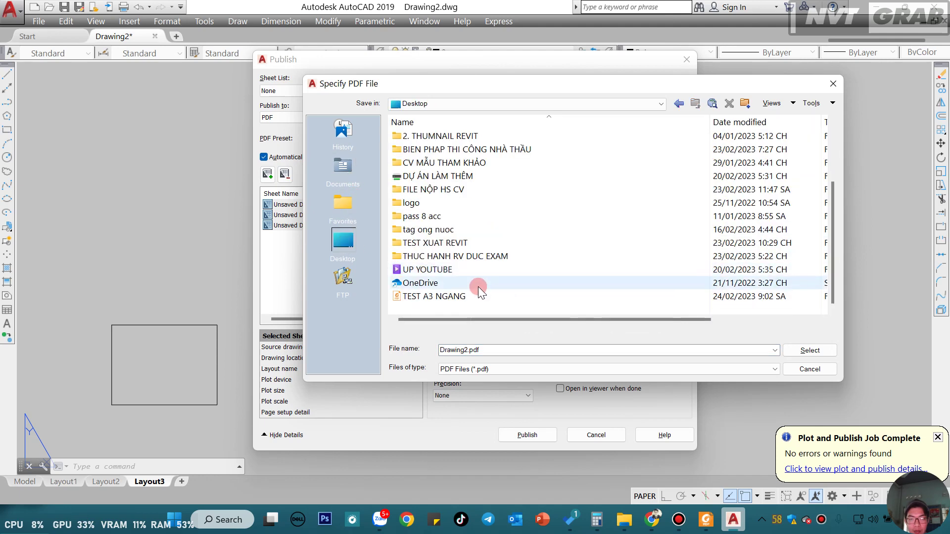
right_click(493, 308)
mouse_move(578, 445)
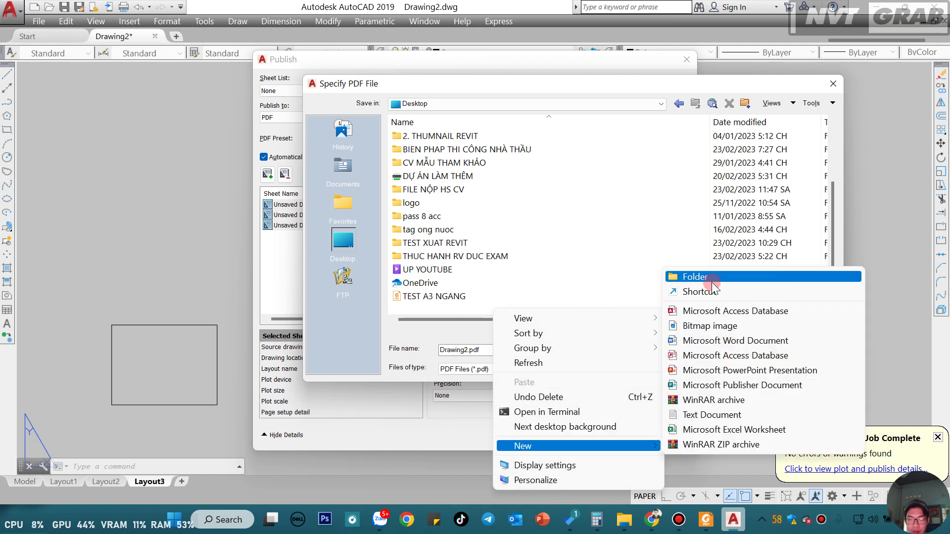
click(712, 282)
text(TÉ)
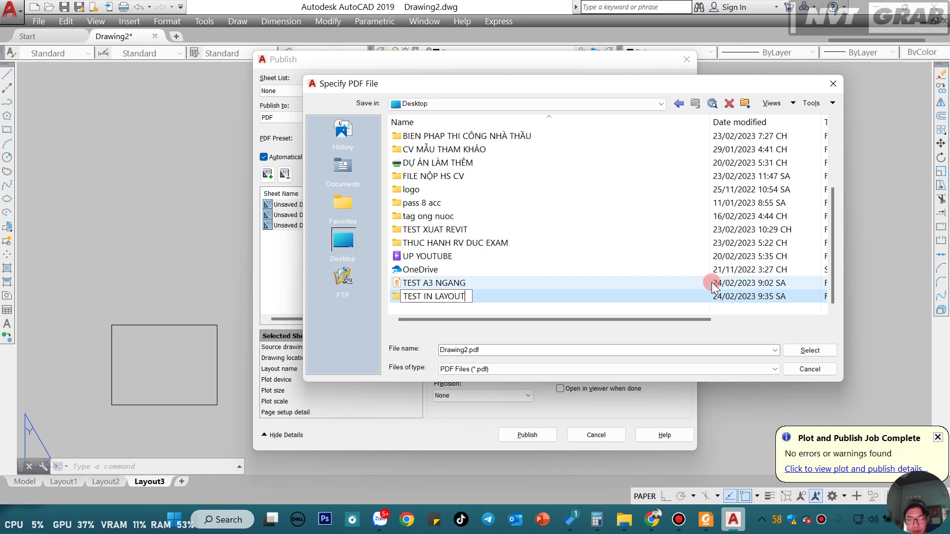
key(Return)
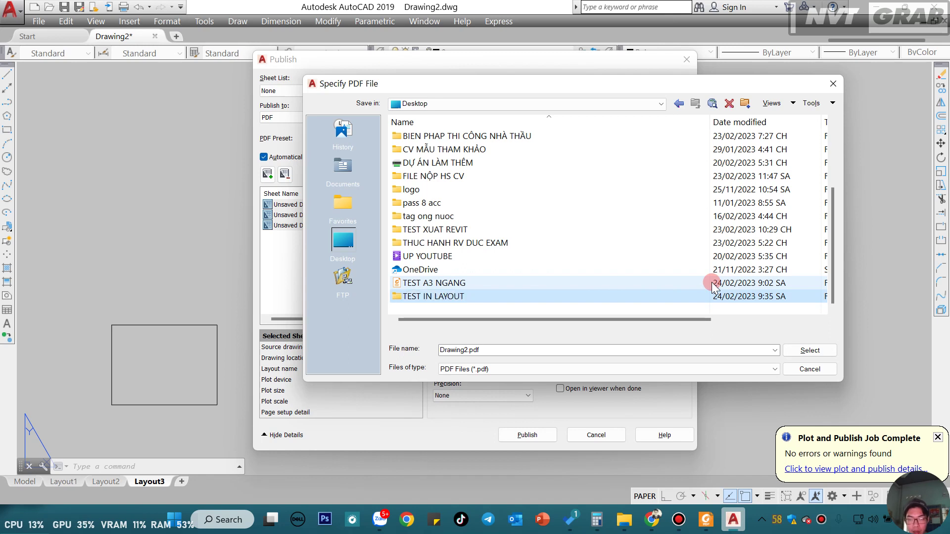
key(Return)
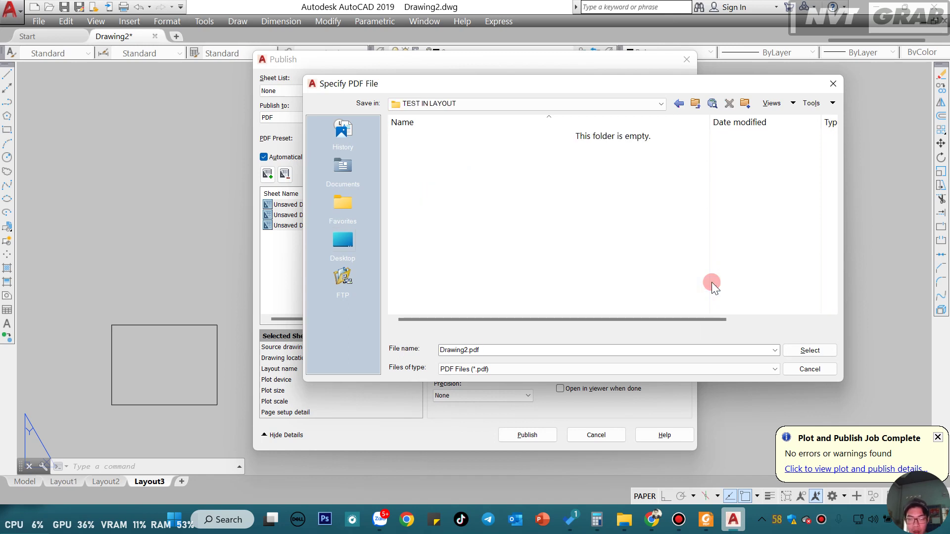
click(810, 350)
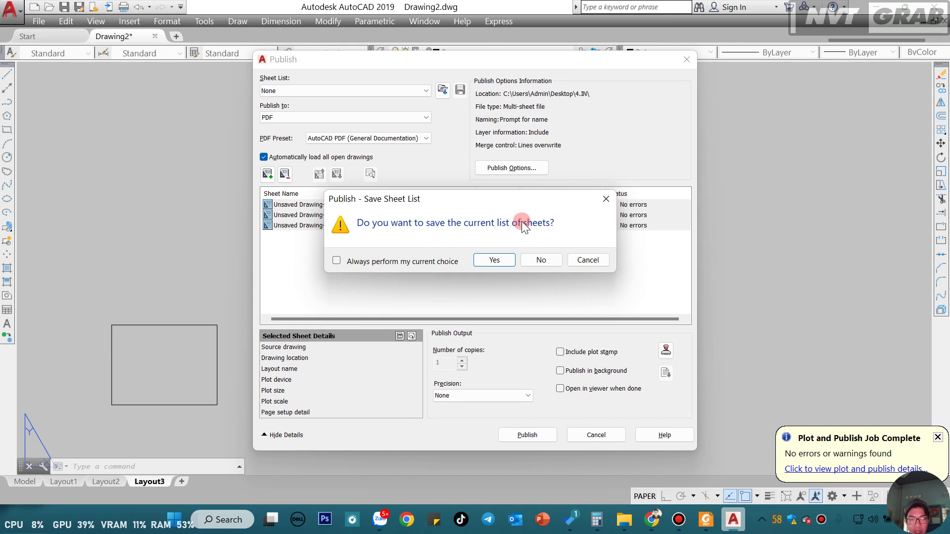
Dismiss the publish prompts, then open Drawing2.pdf from the TEST IN LAYOUT folder.
click(512, 259)
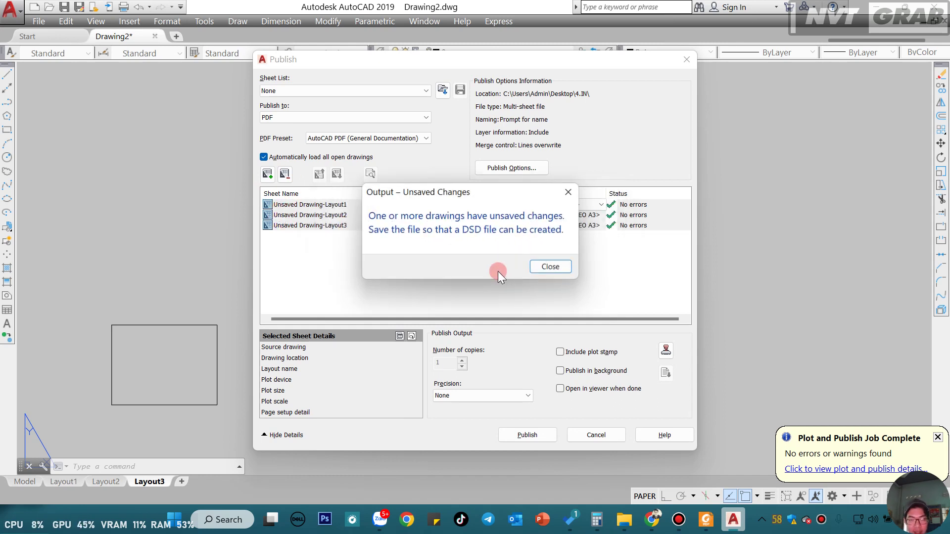
click(549, 268)
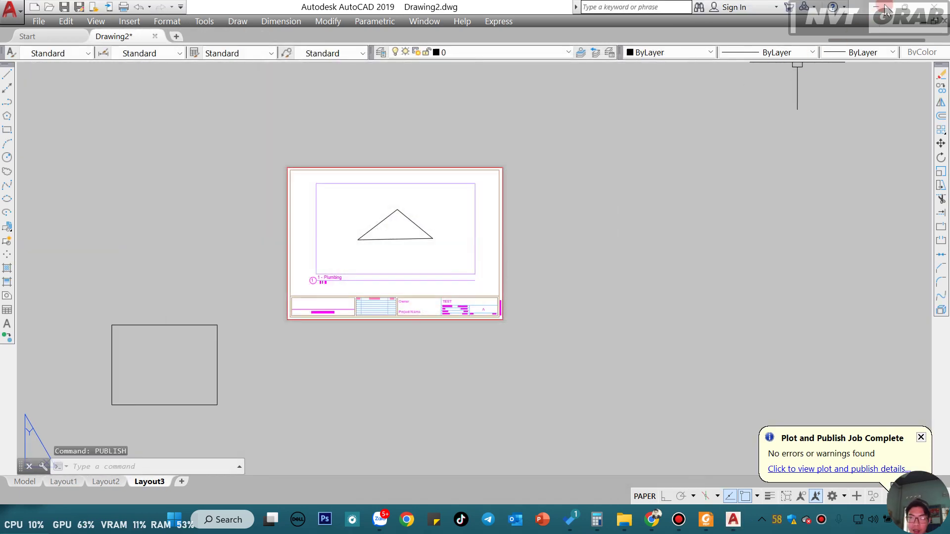
click(884, 10)
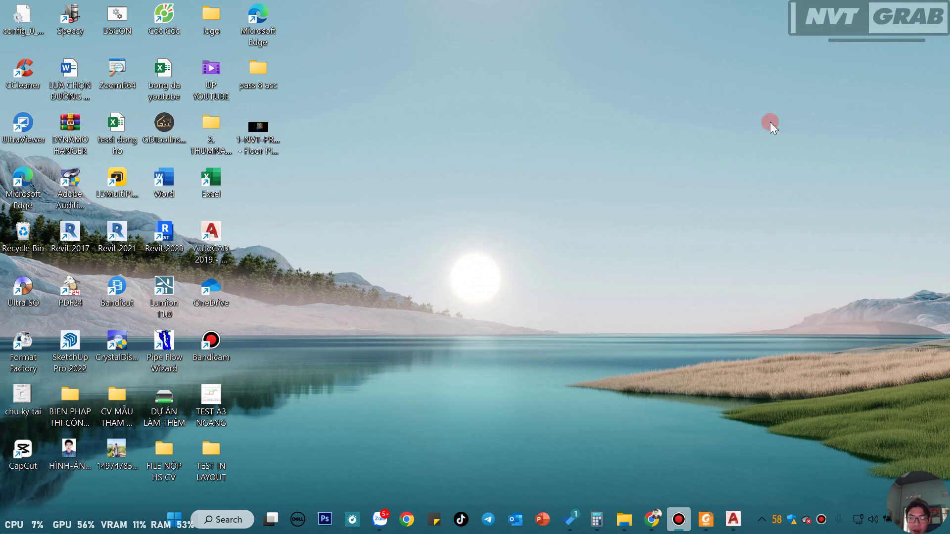
double_click(204, 456)
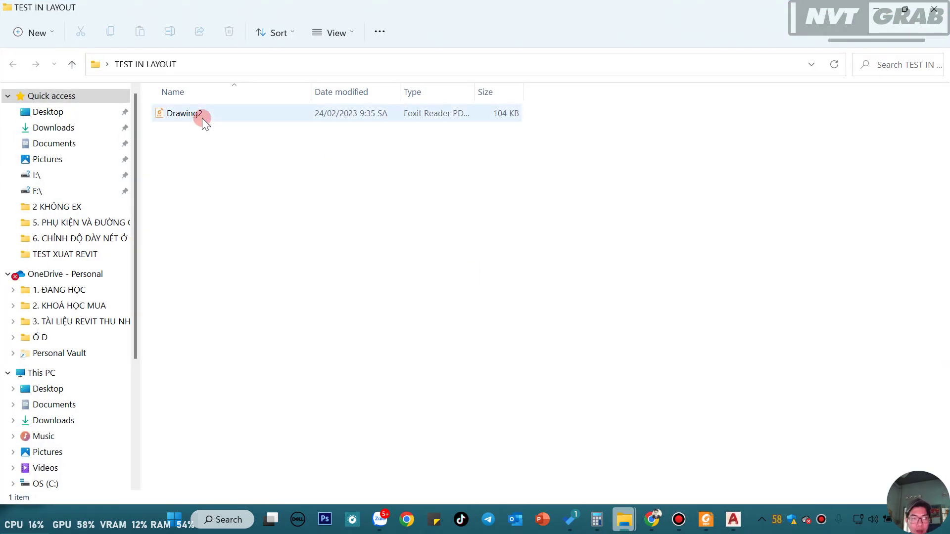
double_click(202, 118)
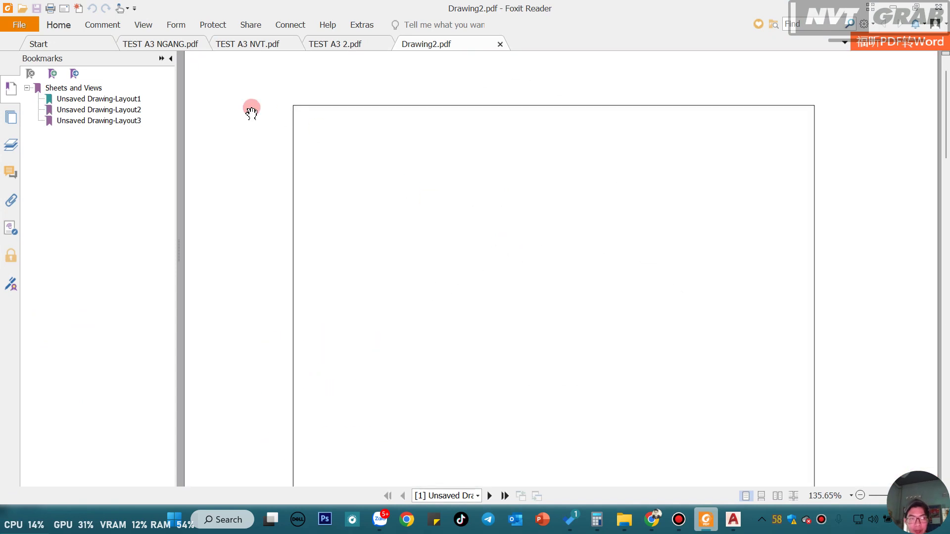
Hide the bookmarks and page through Drawing2.pdf's three pages: blank, circle, triangle.
click(169, 57)
ctrl+scroll(545, 285, down, 2)
ctrl+scroll(545, 285, down, 1)
ctrl+scroll(545, 285, down, 2)
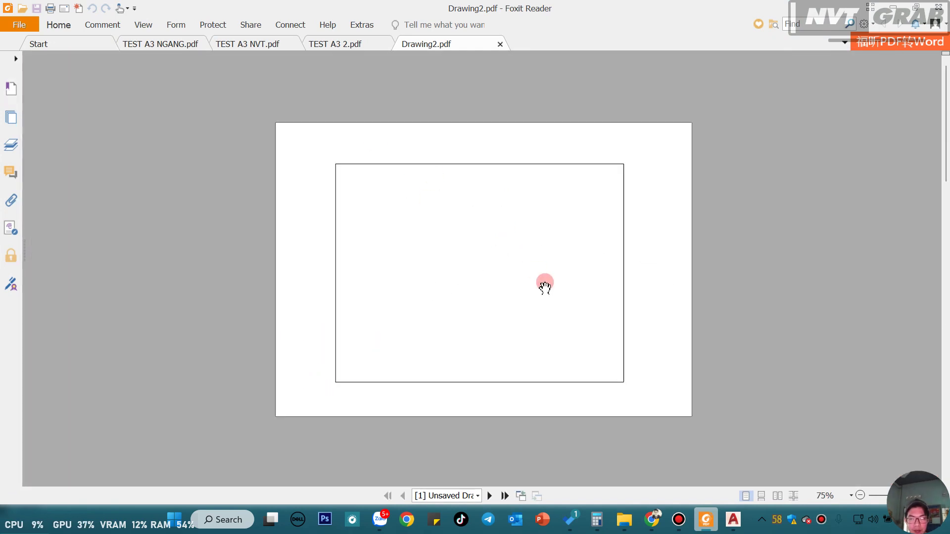
scroll(544, 285, down, 1)
scroll(544, 277, up, 1)
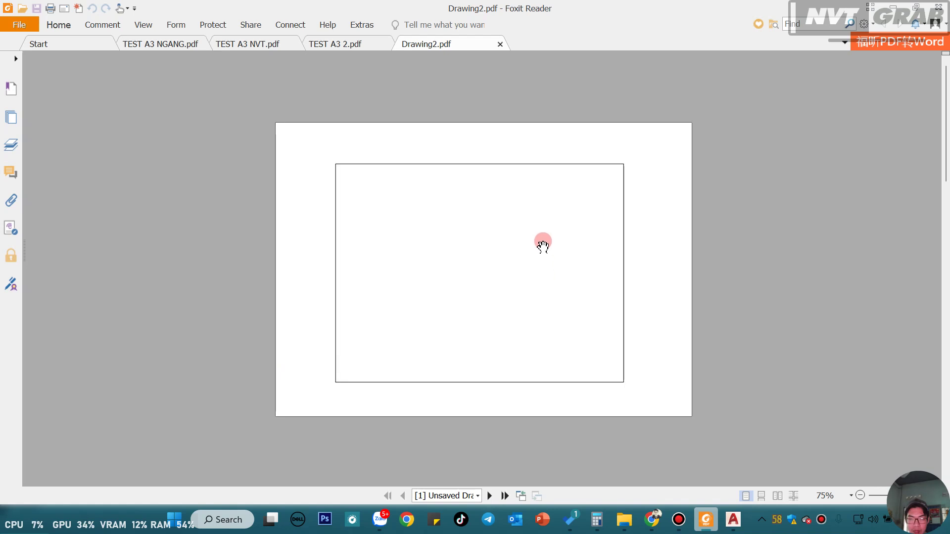
scroll(541, 244, down, 1)
scroll(542, 288, down, 1)
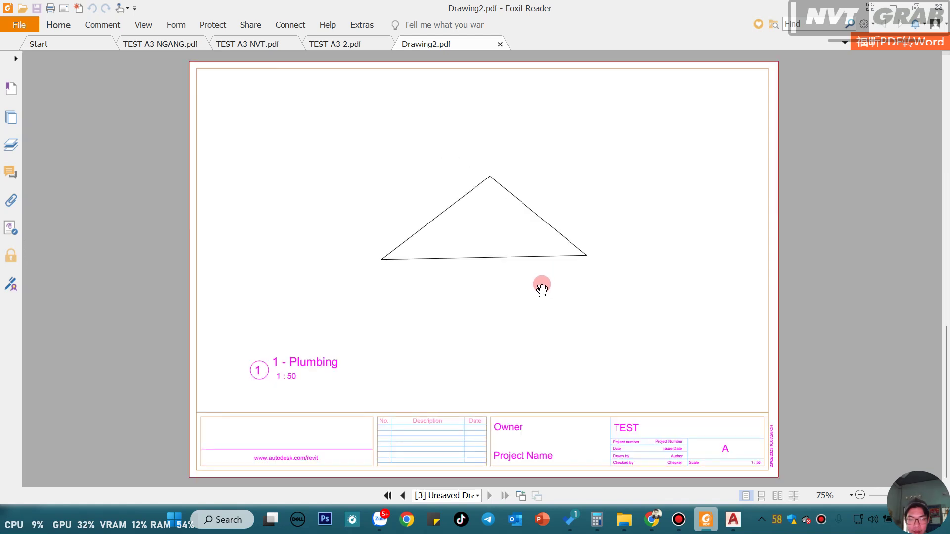
key(Home)
key(End)
key(Home)
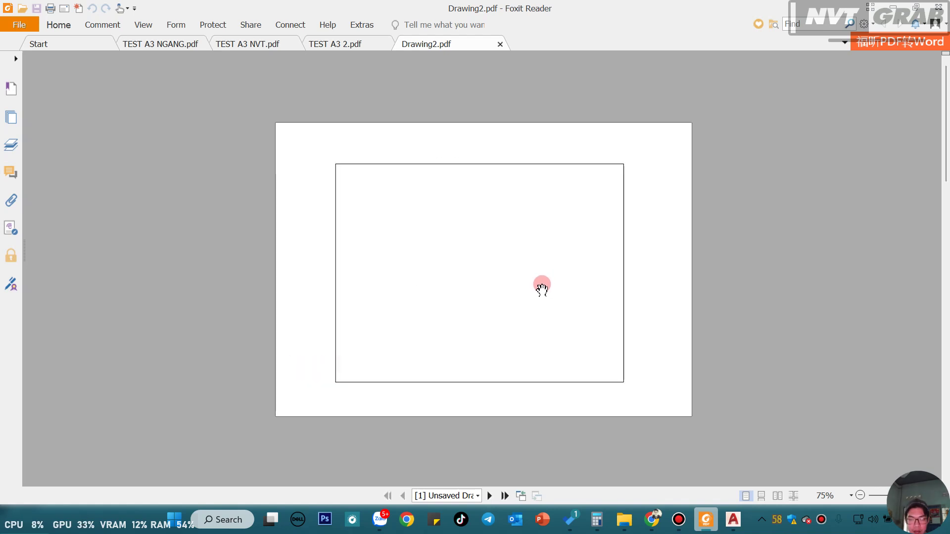
key(End)
scroll(542, 288, up, 1)
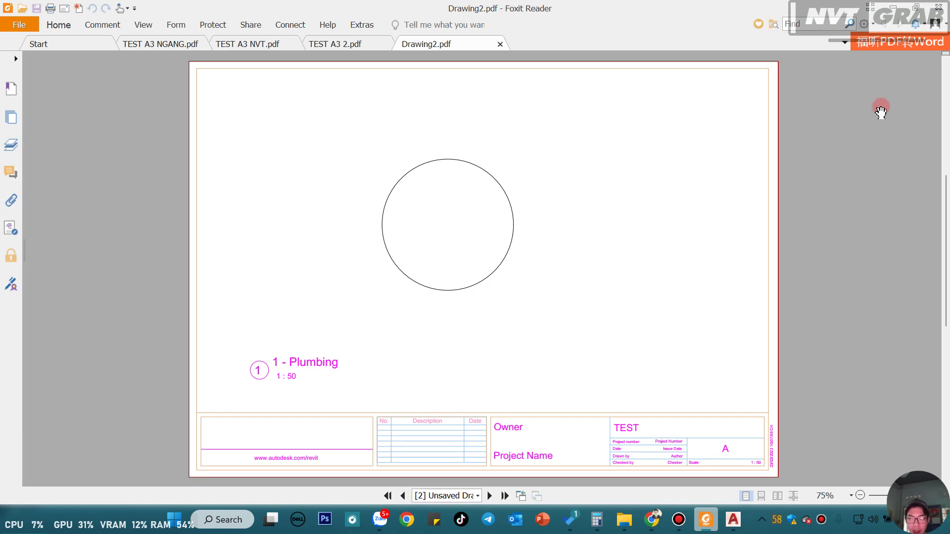
Minimize Foxit Reader and bring the AutoCAD drawing back to the front.
click(894, 7)
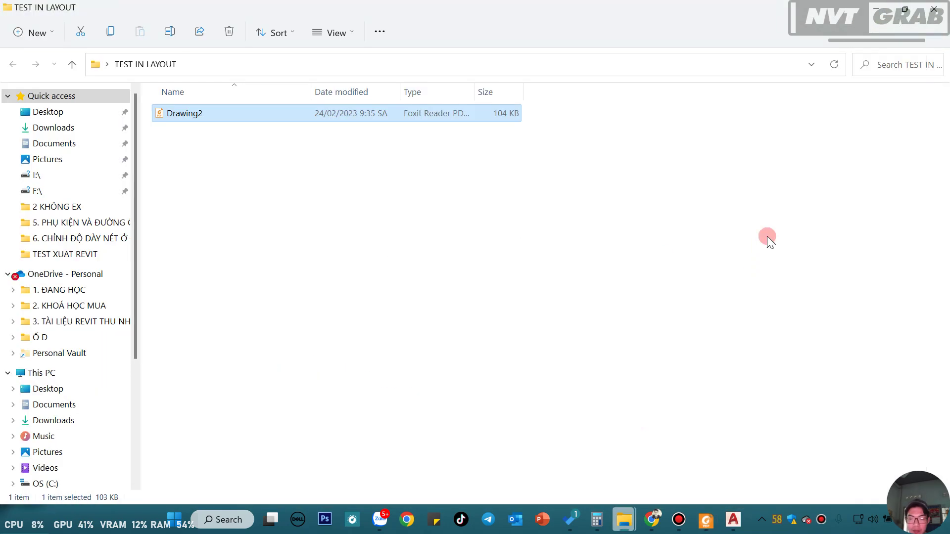
click(733, 519)
scroll(465, 297, down, 2)
text(PUB)
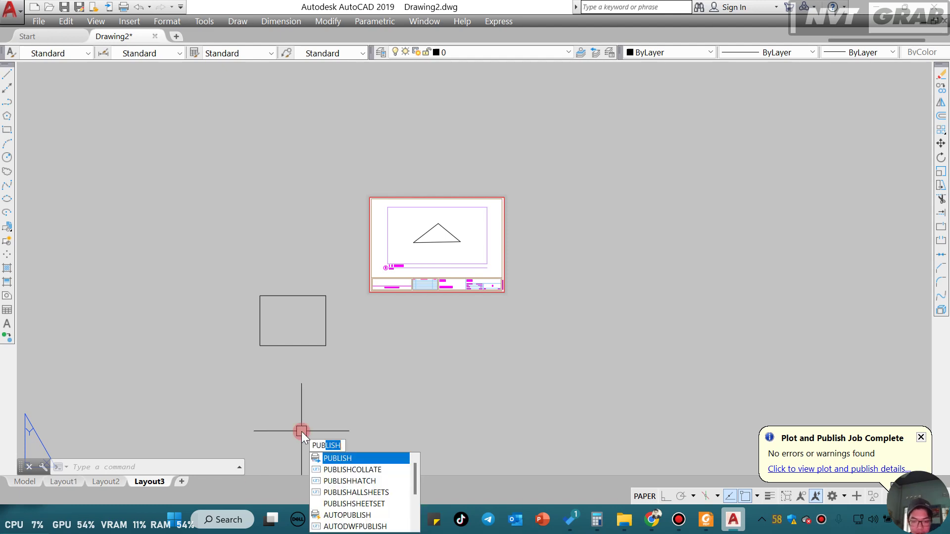
text(LISH)
key(Return)
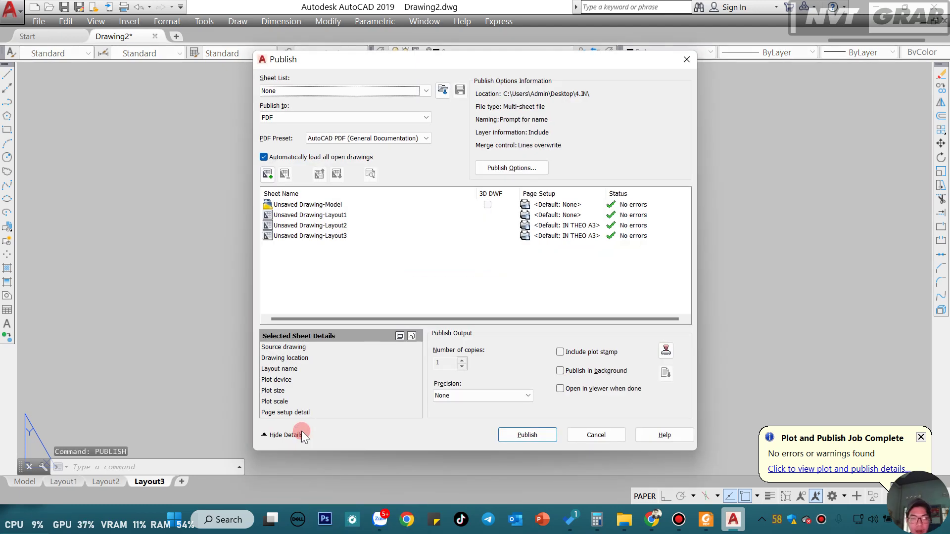
click(389, 87)
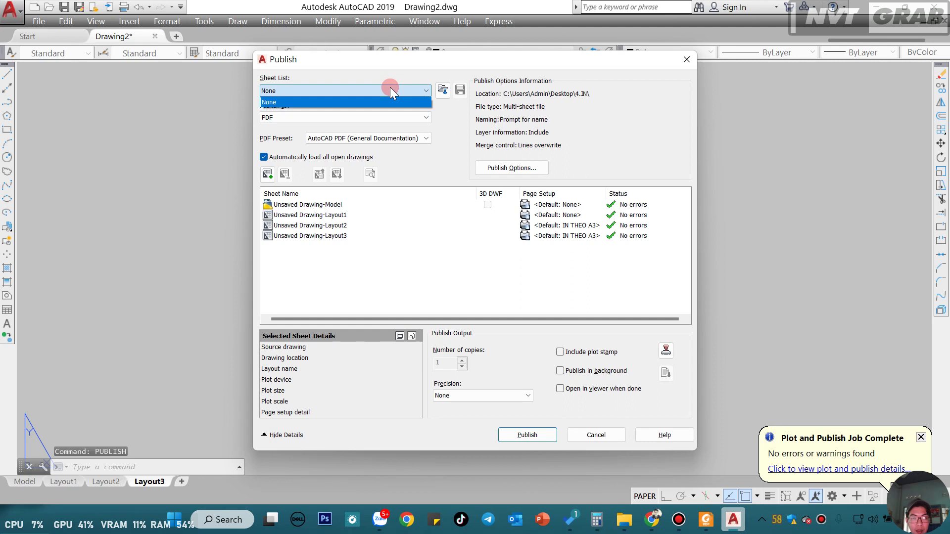
click(418, 117)
click(417, 118)
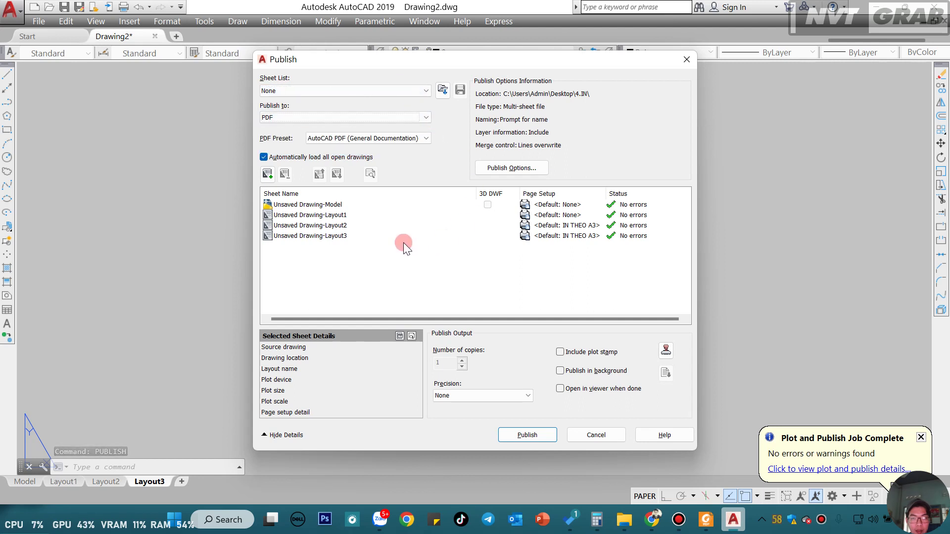
click(361, 205)
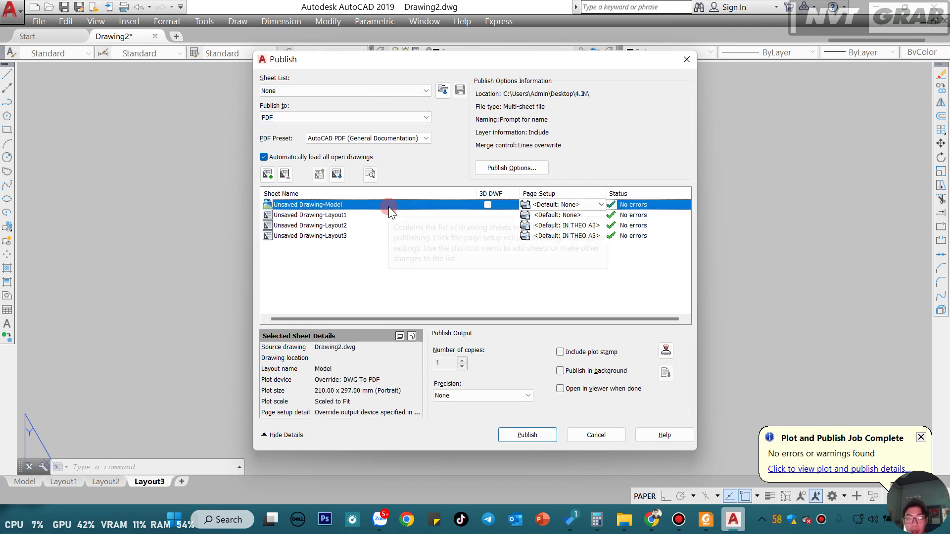
key(Delete)
click(338, 225)
shift+click(348, 205)
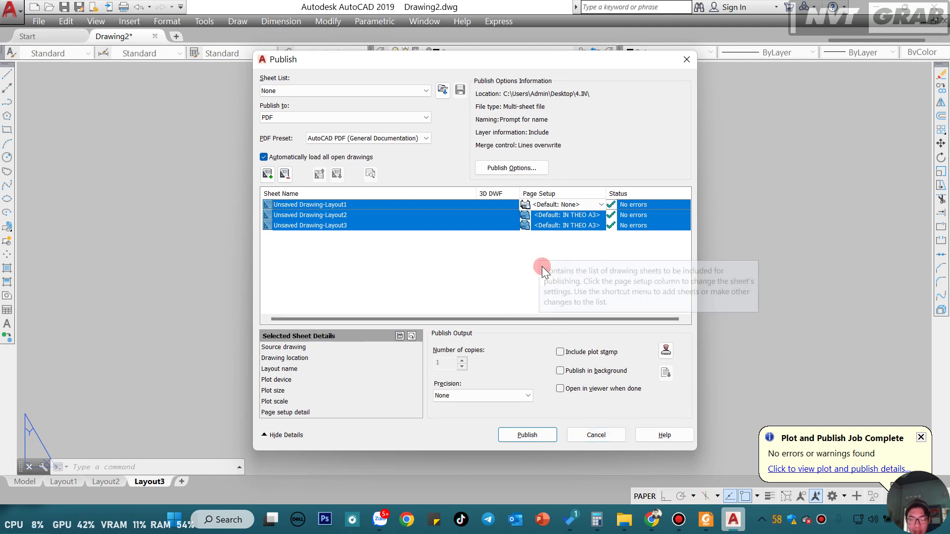
click(608, 434)
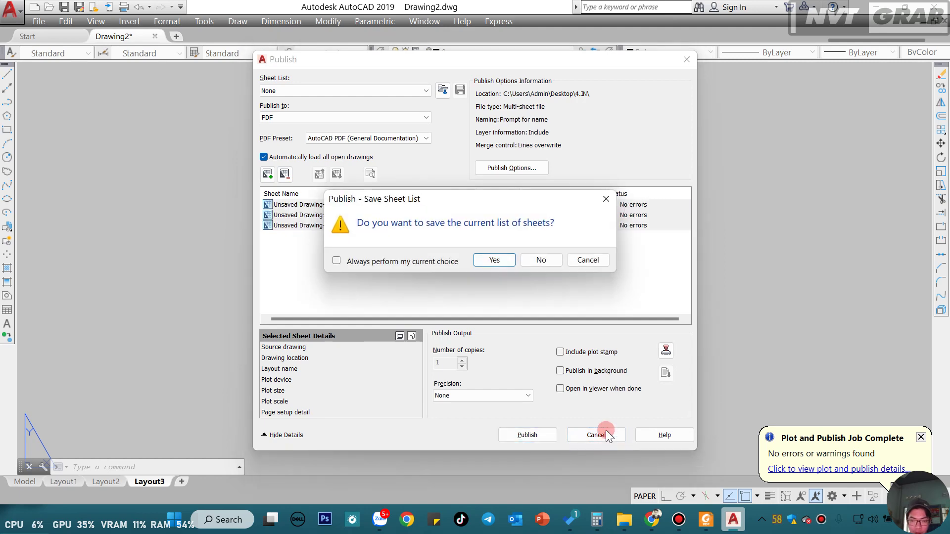
click(604, 203)
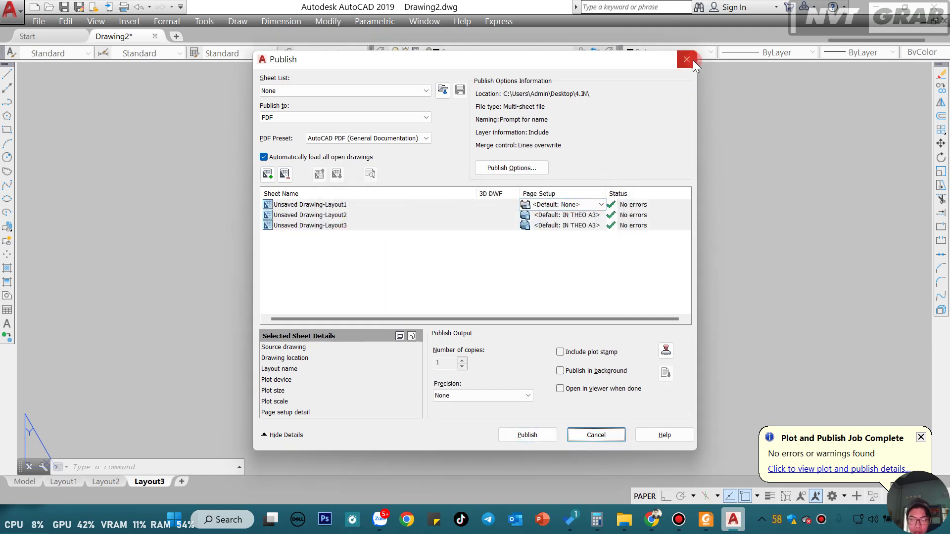
click(686, 59)
click(540, 260)
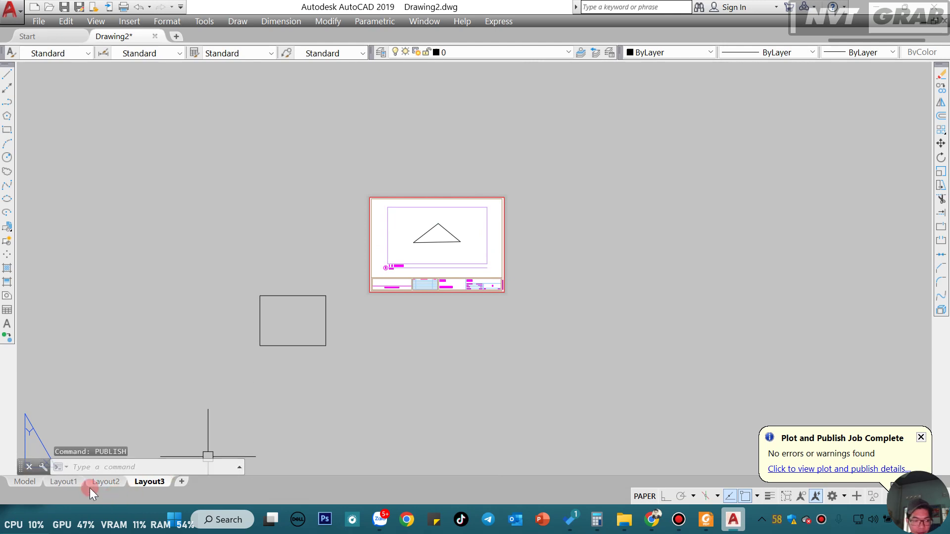
click(70, 483)
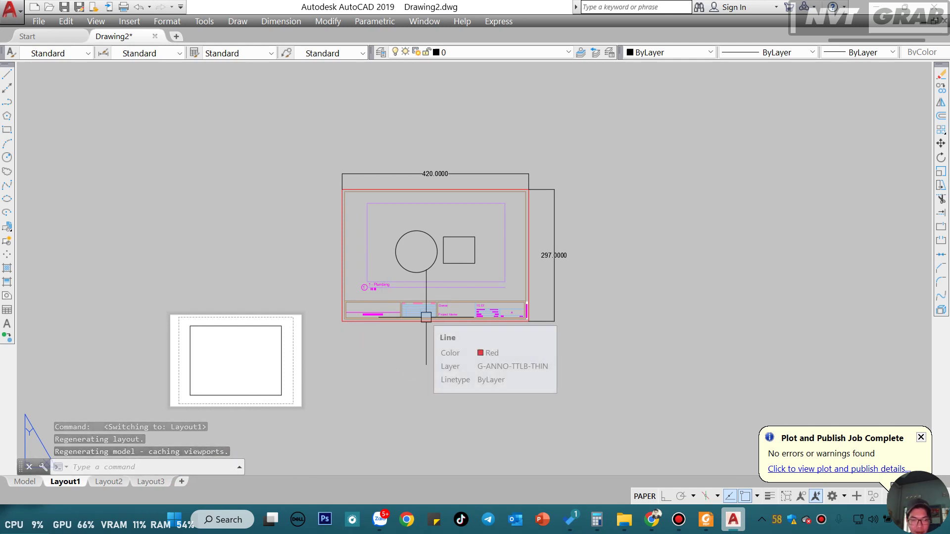
click(113, 482)
right_click(111, 482)
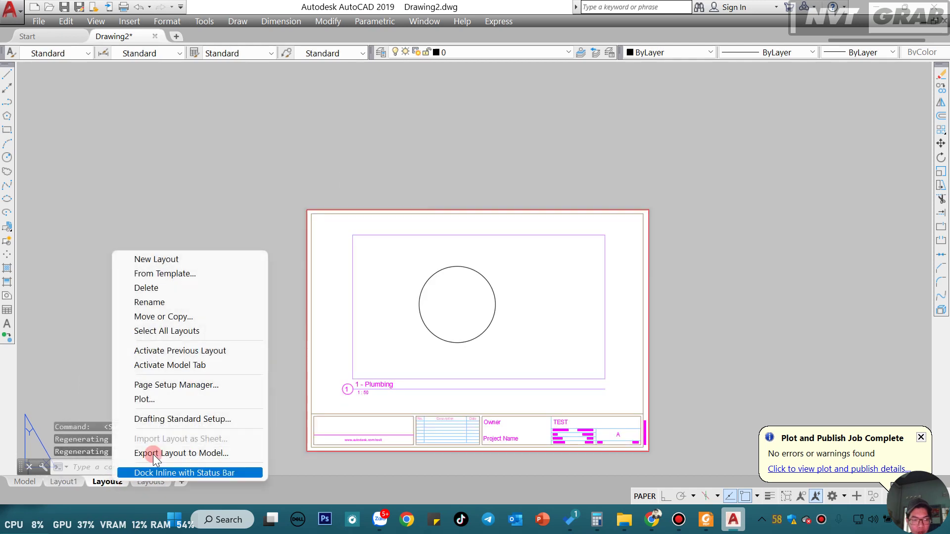
click(164, 385)
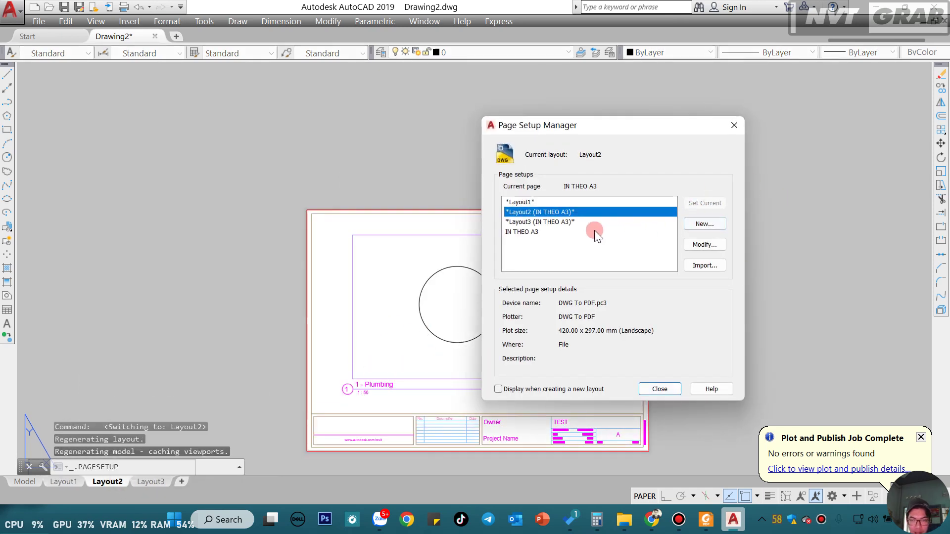
click(533, 234)
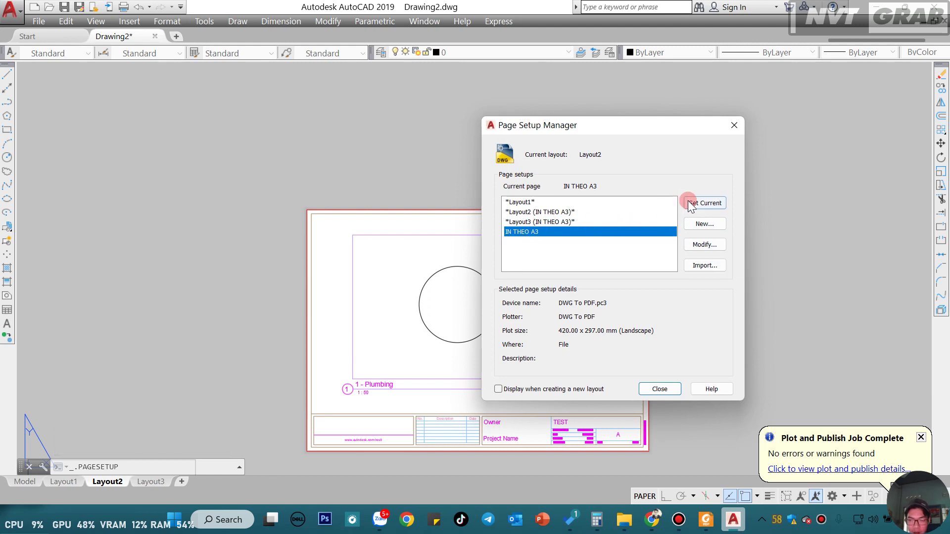
click(674, 384)
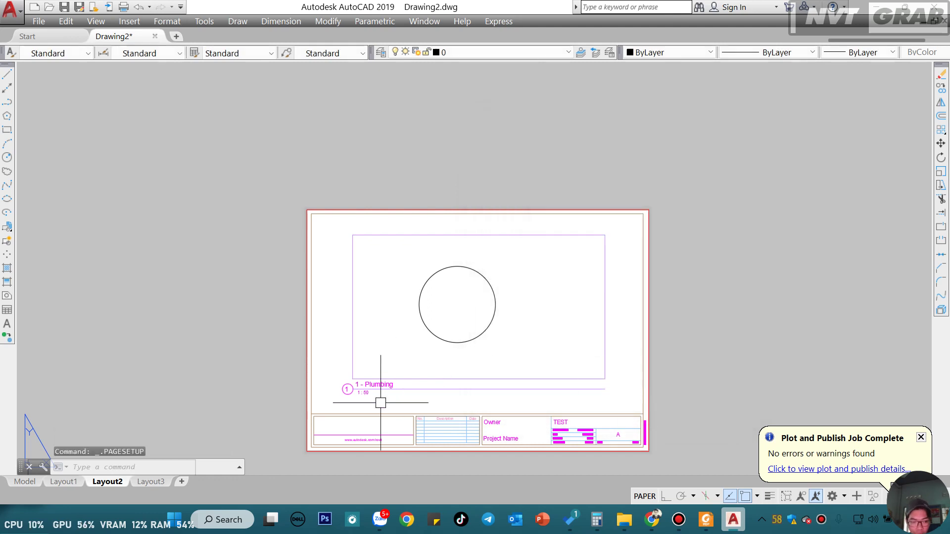
mouse_move(64, 482)
click(74, 485)
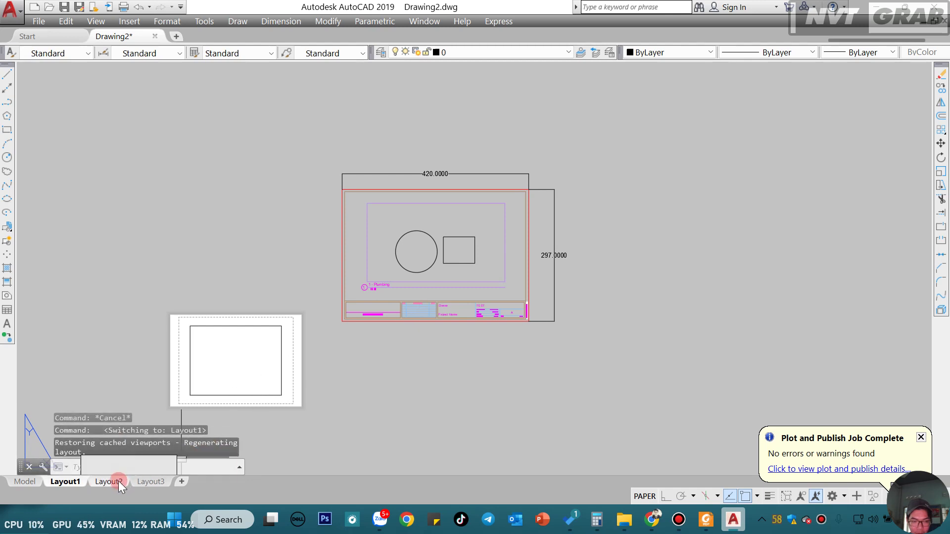
mouse_move(109, 482)
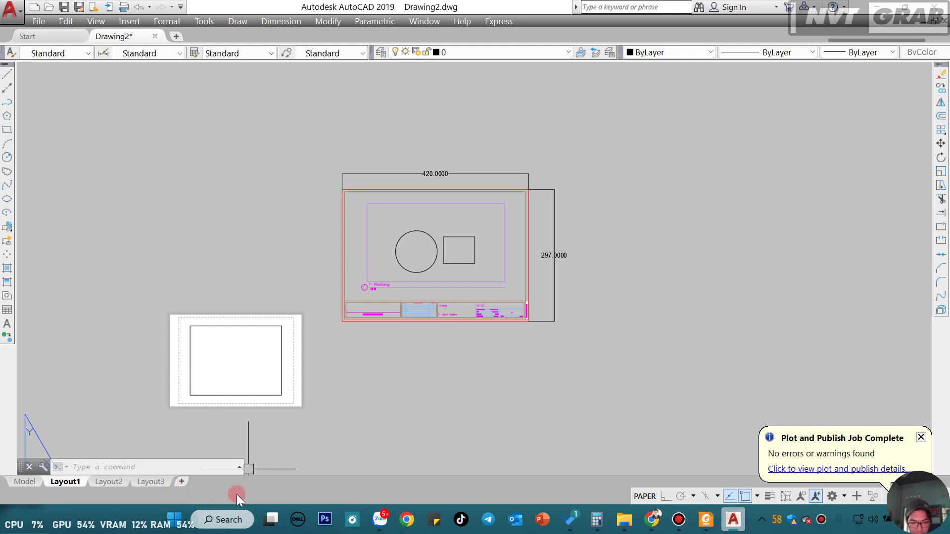
Add a new layout, Layout4, and switch to it.
click(182, 482)
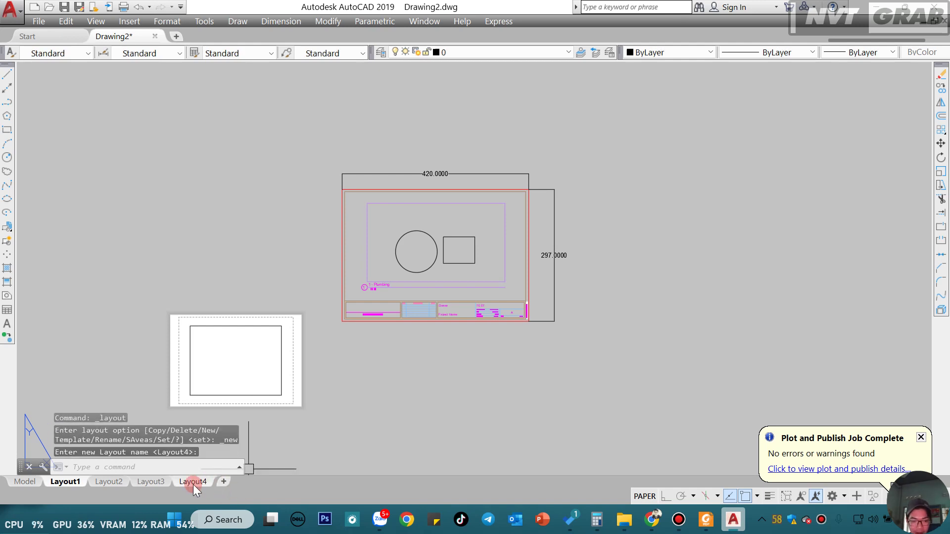
click(193, 482)
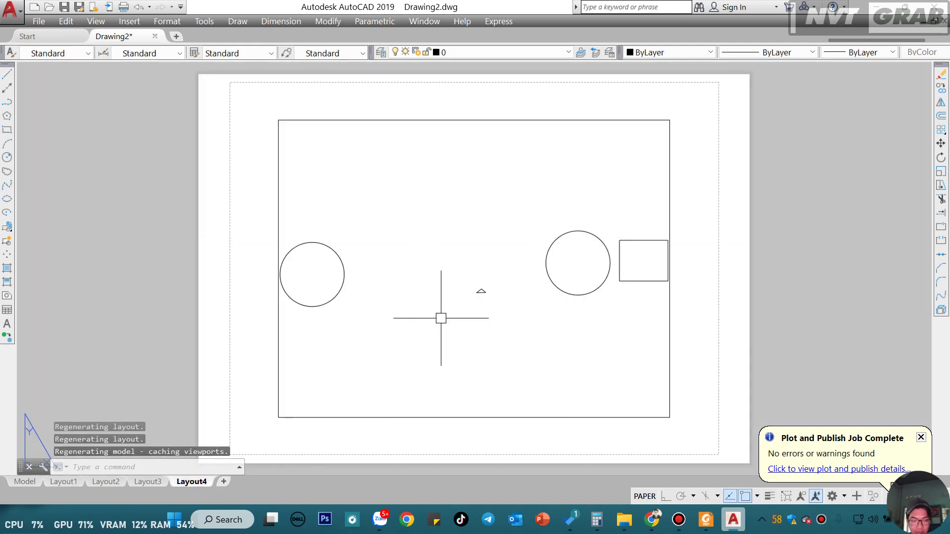
click(204, 464)
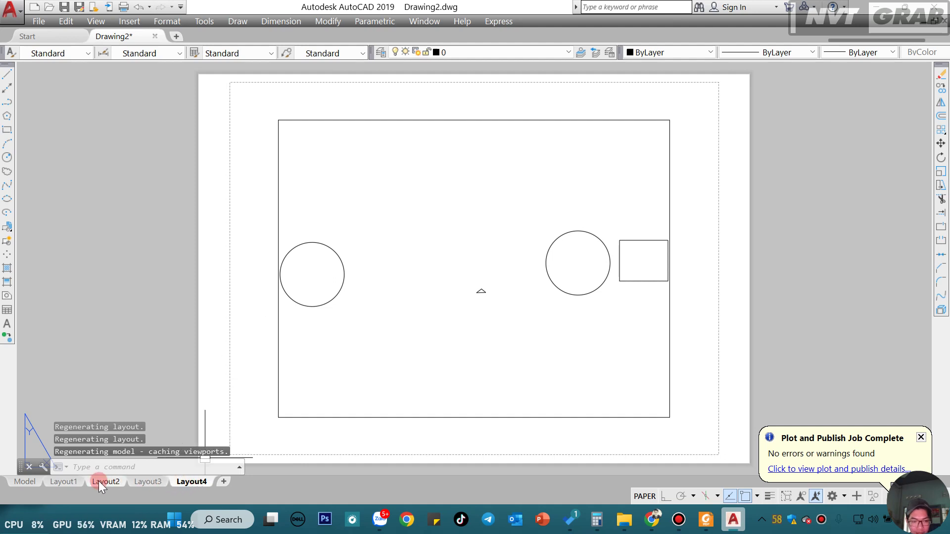
Copy Layout1 to the end of the layouts as Layout1 (2) and display it.
click(74, 480)
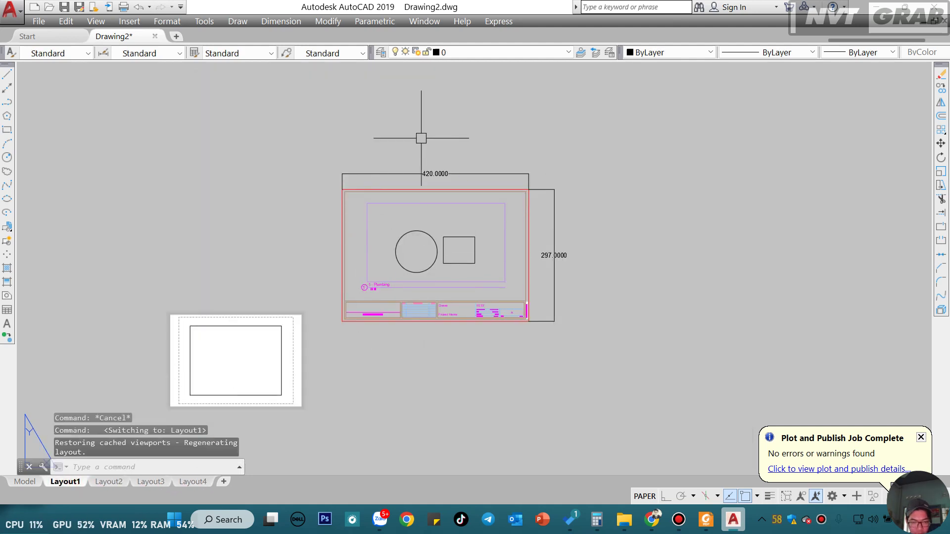
click(72, 482)
right_click(71, 481)
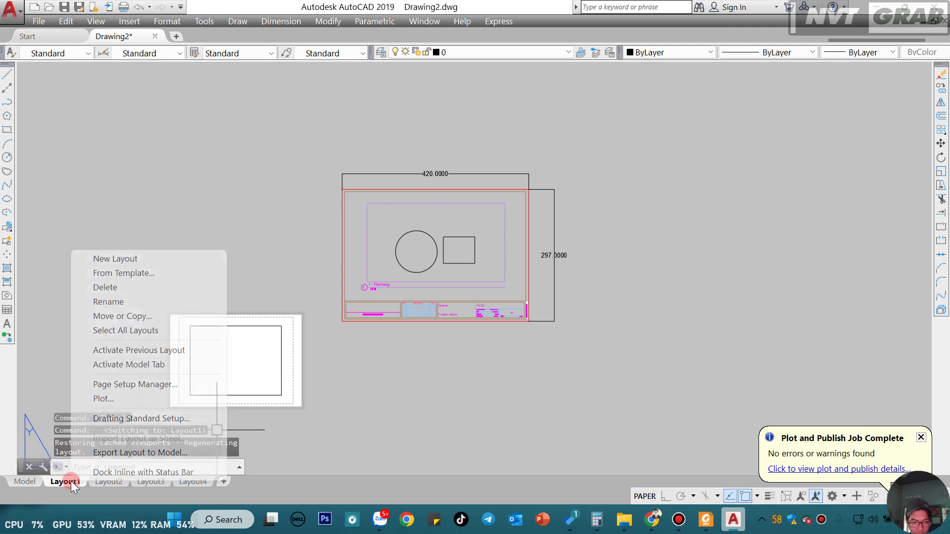
click(126, 316)
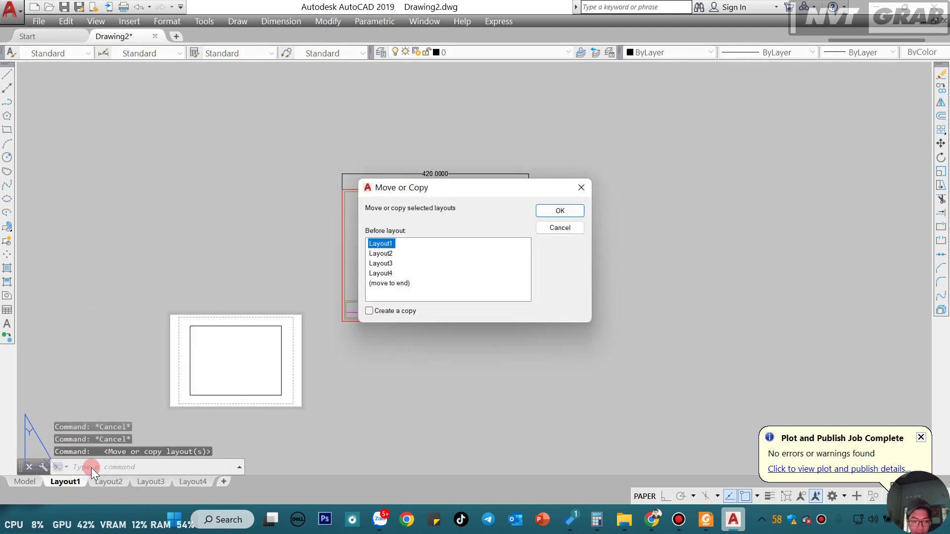
click(387, 283)
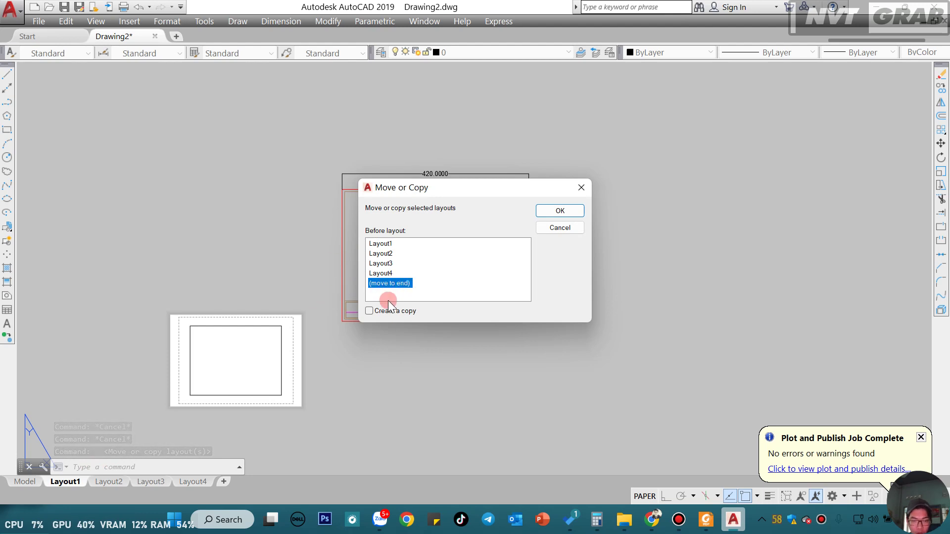
click(377, 310)
click(569, 212)
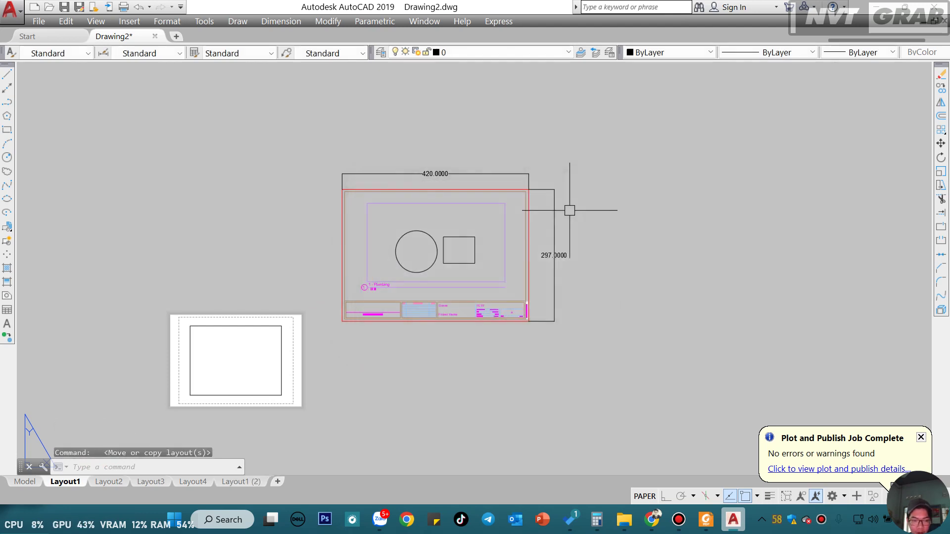
click(249, 485)
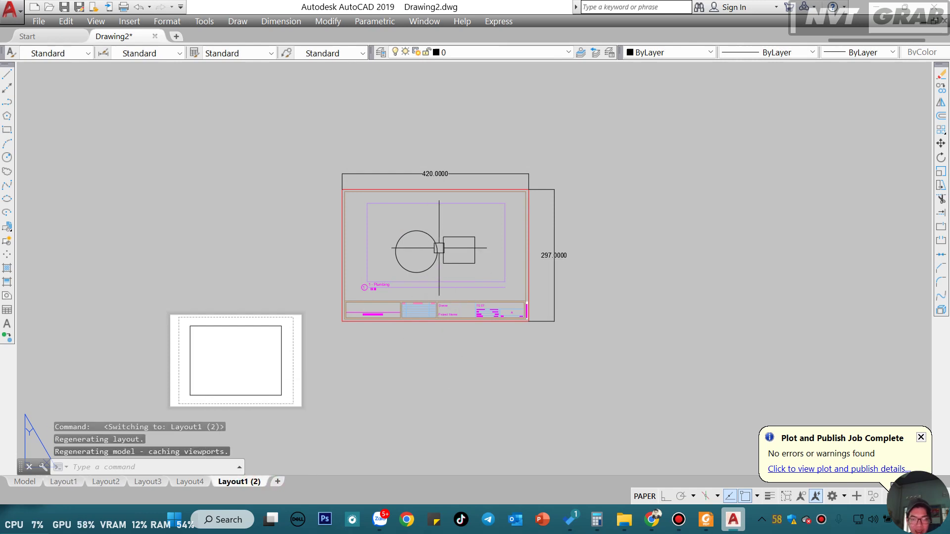
Erase the existing plumbing viewport on Layout1 (2).
scroll(439, 283, up, 2)
scroll(519, 165, up, 2)
scroll(496, 212, down, 2)
middle_drag(496, 212, 496, 213)
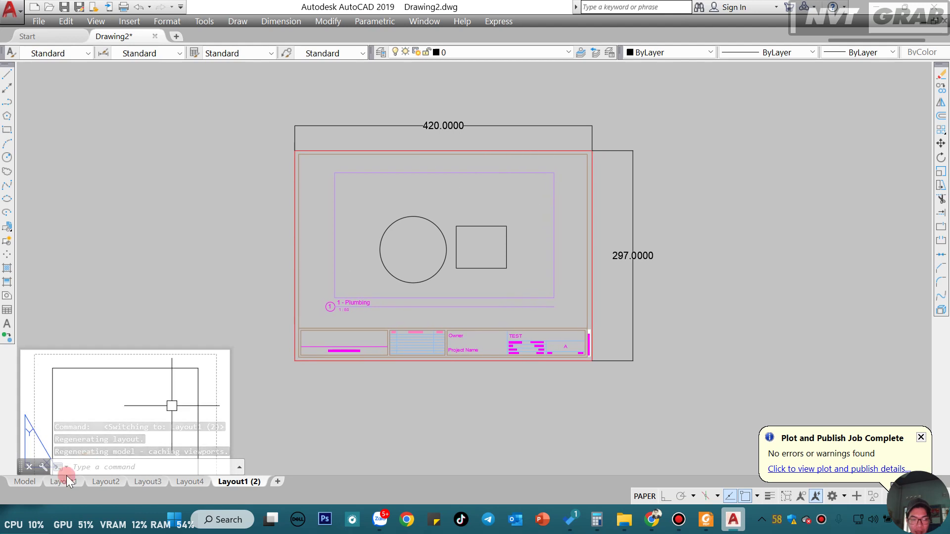
click(554, 184)
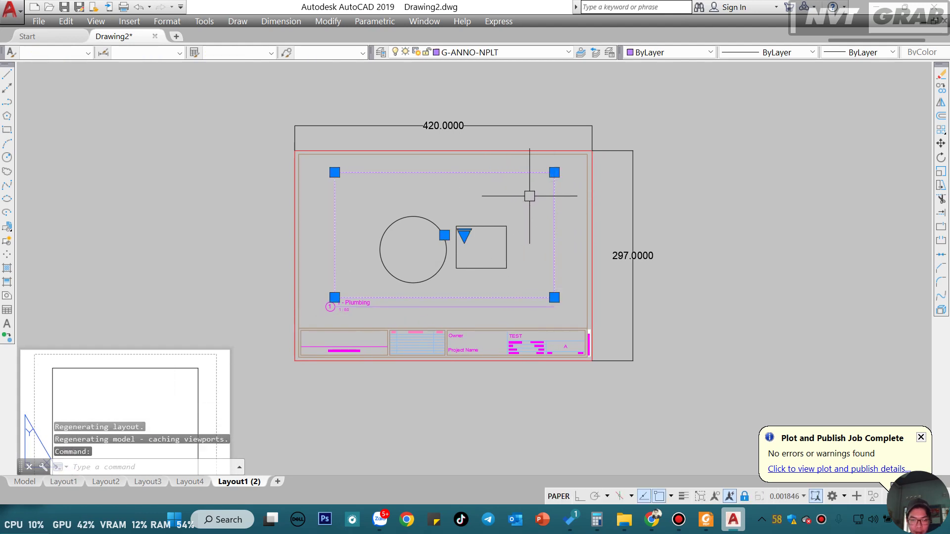
text(E)
key(Return)
Create a new MV viewport showing both circles, the rectangle and the small triangle.
text(M)
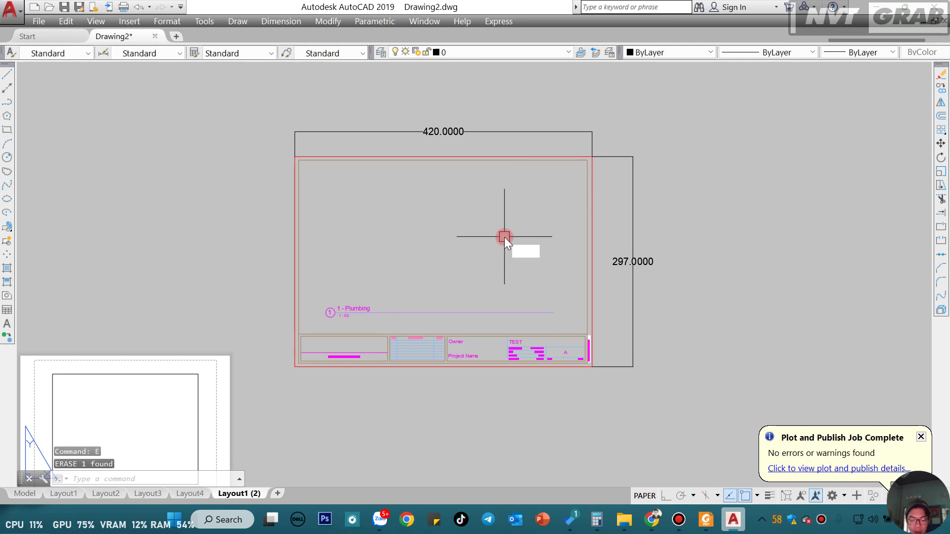
text(V)
key(Return)
click(332, 178)
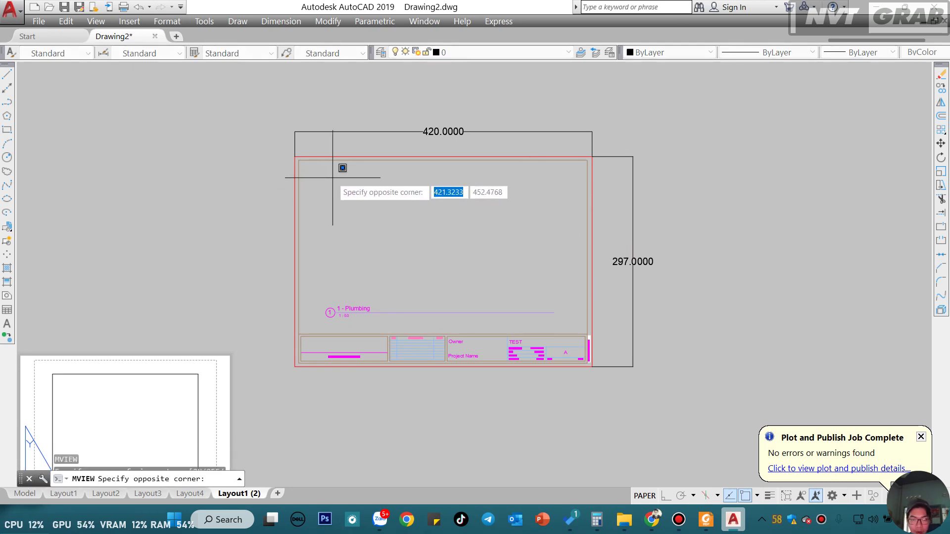
click(556, 291)
scroll(454, 248, up, 2)
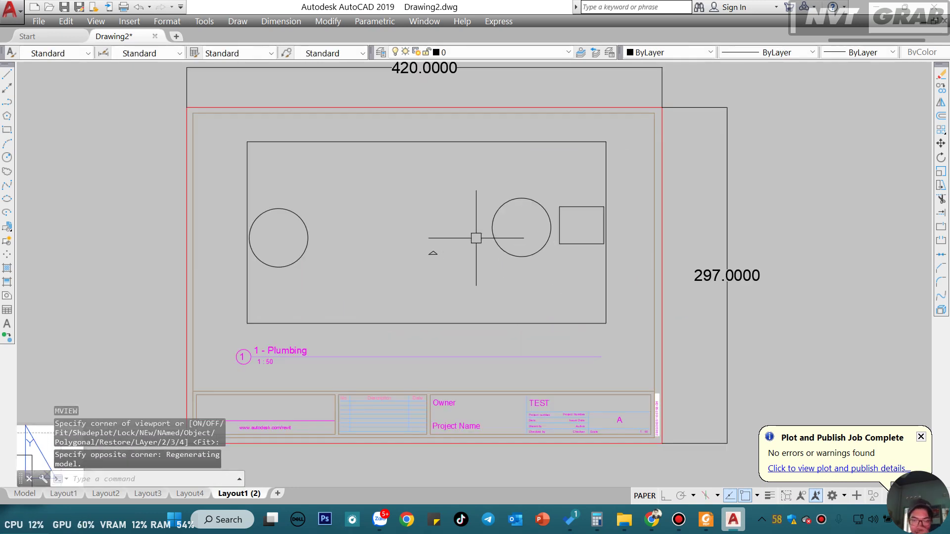
scroll(475, 235, up, 2)
scroll(483, 250, down, 4)
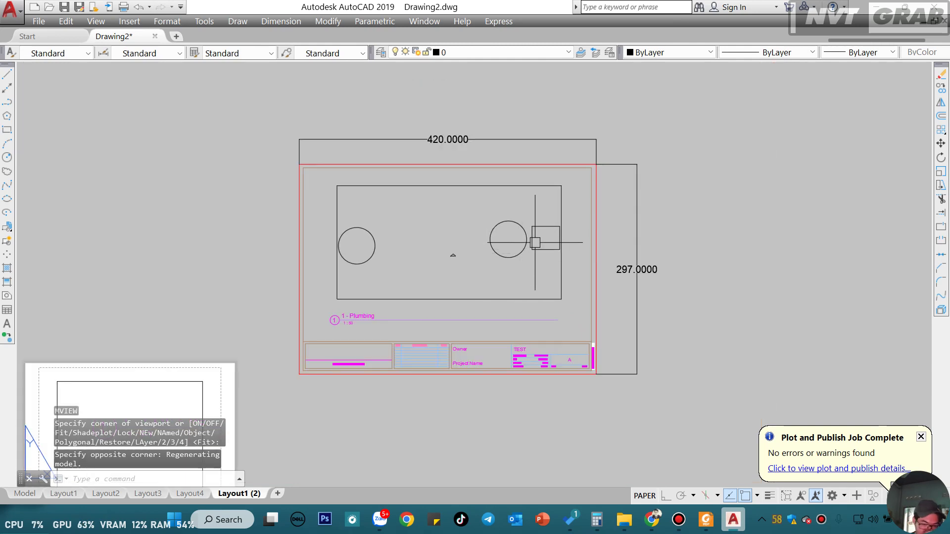